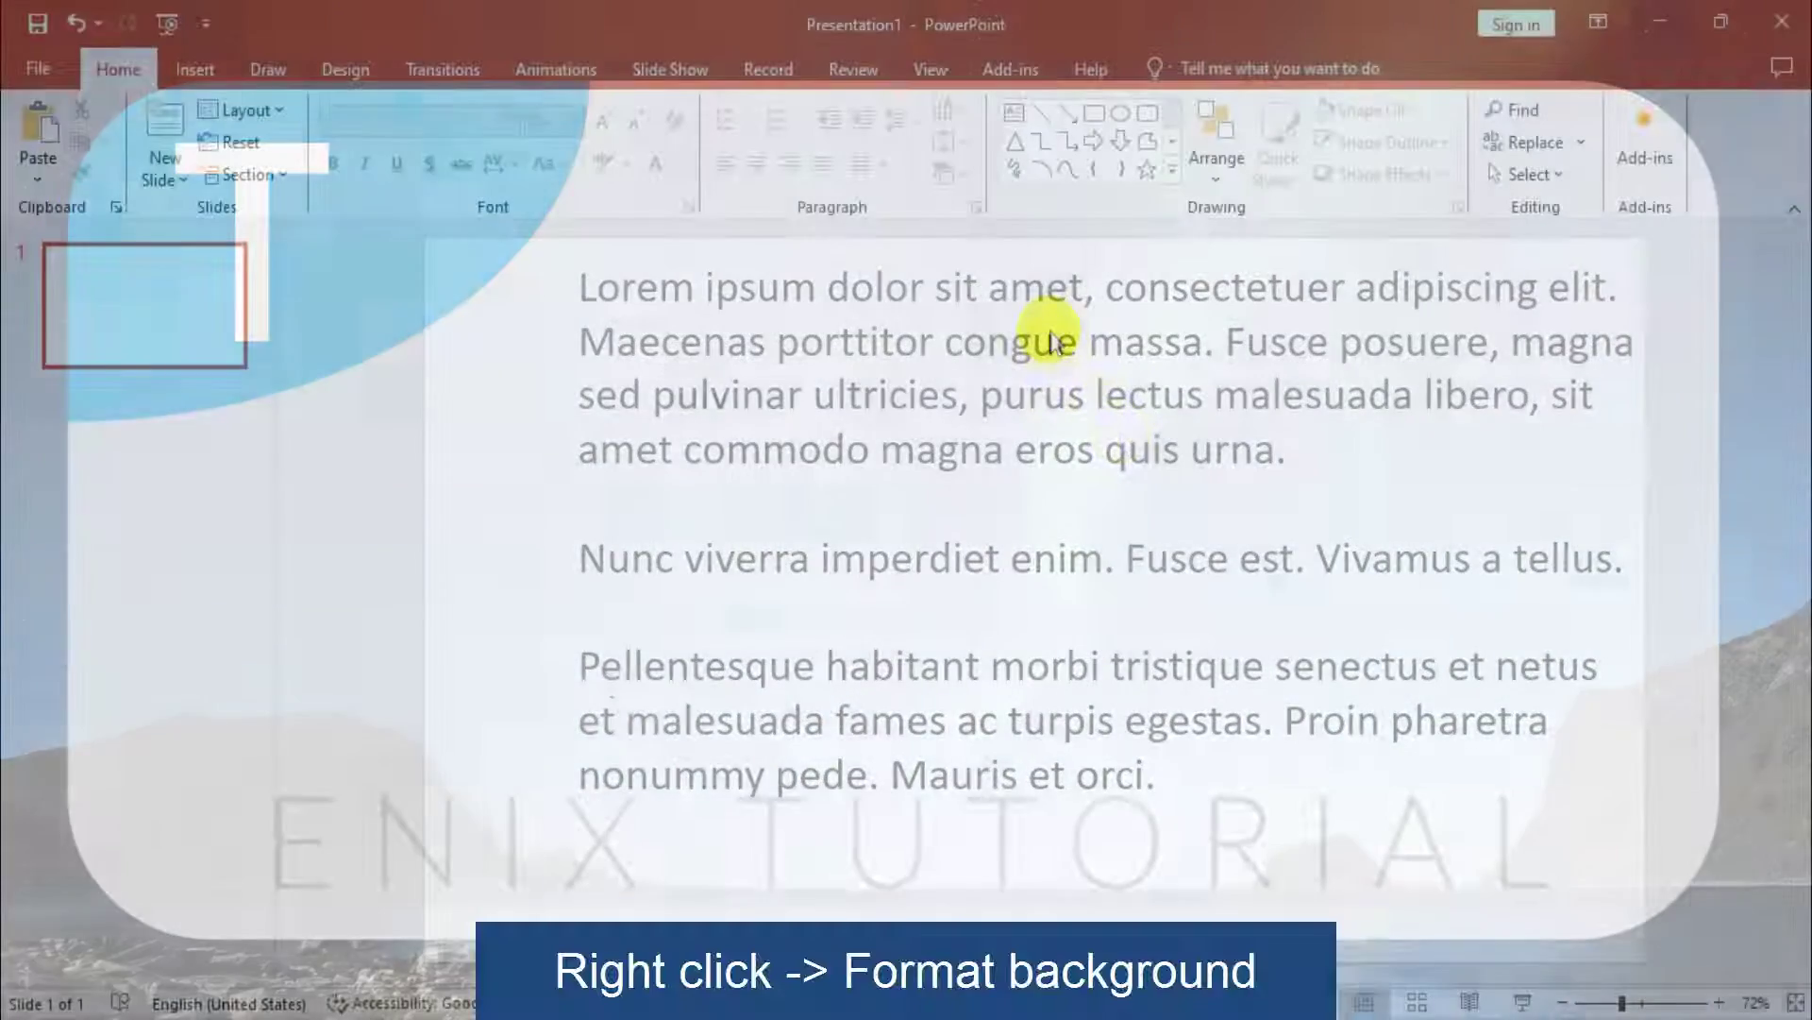
Fill the slide background with the aurora photo nature-1032523_1280.jpg from Downloads.
{"action": "left_click", "coordinate": [1159, 608]}
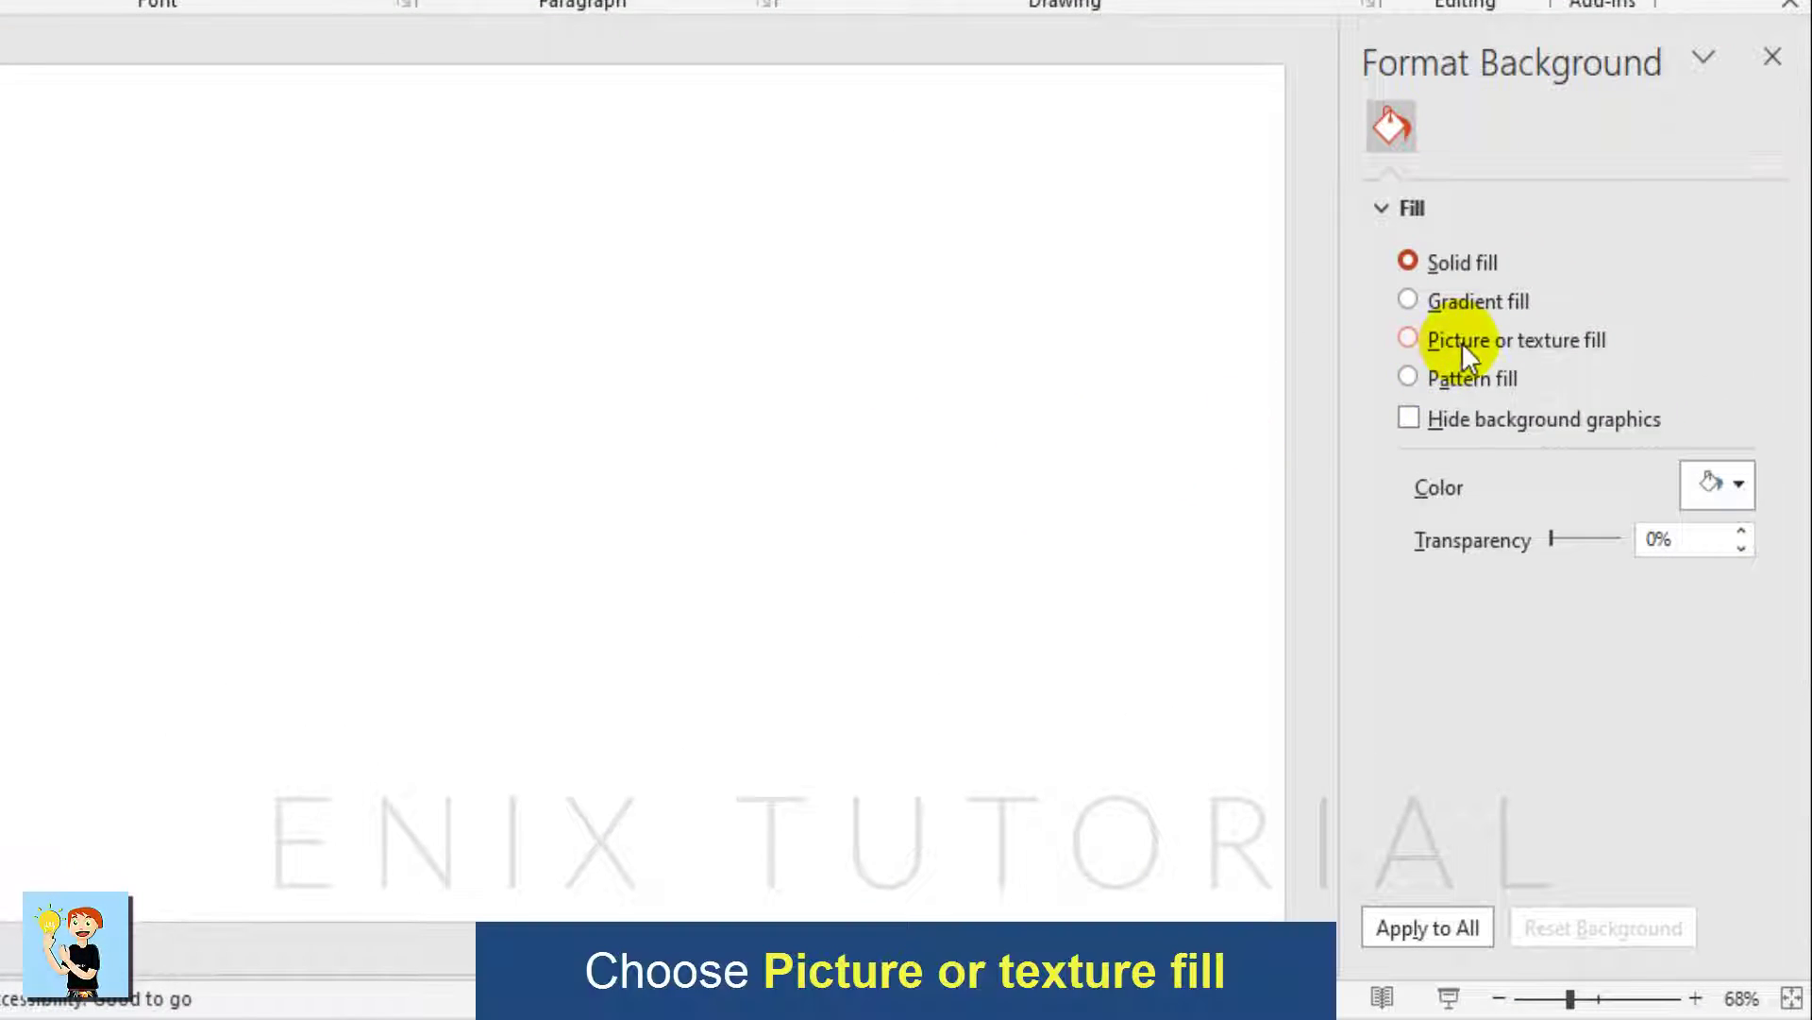
{"action": "left_click", "coordinate": [1462, 342]}
{"action": "left_click", "coordinate": [1463, 519]}
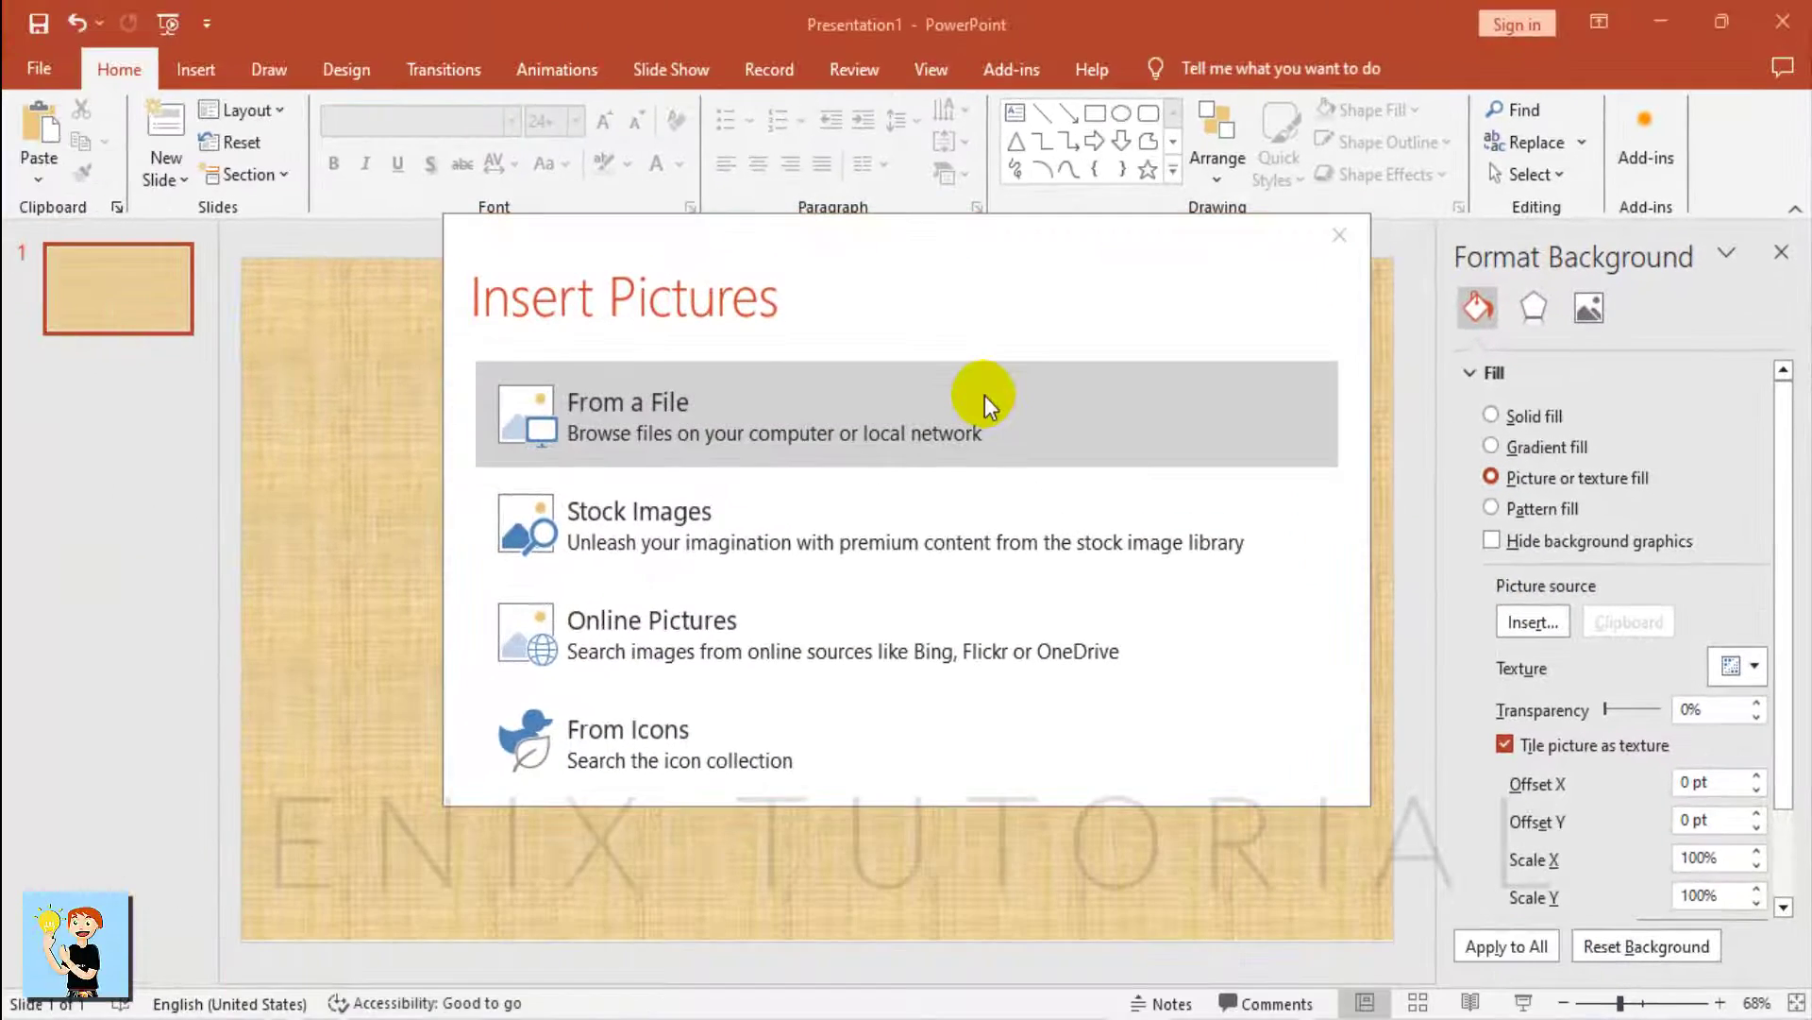
{"action": "left_click", "coordinate": [948, 370]}
{"action": "scroll", "coordinate": [205, 198], "scroll_direction": "up", "scroll_amount": 5}
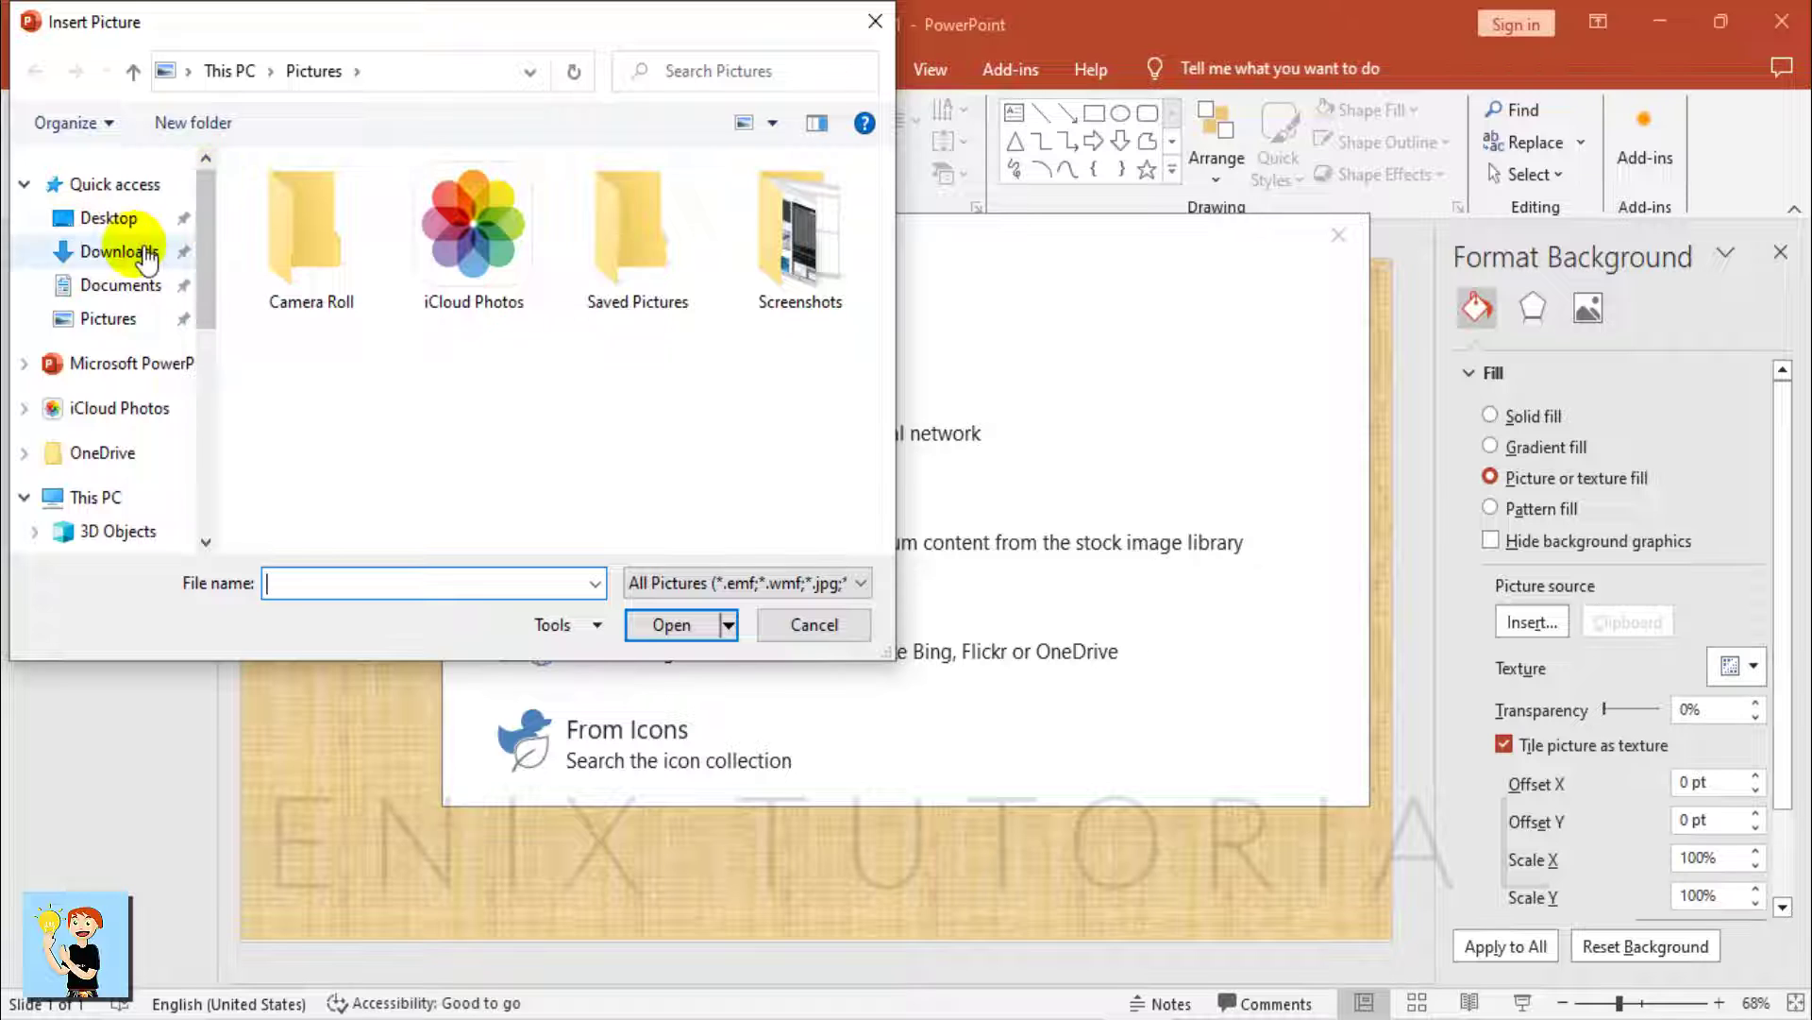
{"action": "left_click", "coordinate": [119, 252]}
{"action": "left_click_drag", "start_coordinate": [883, 311], "coordinate": [878, 421]}
{"action": "left_click", "coordinate": [311, 458]}
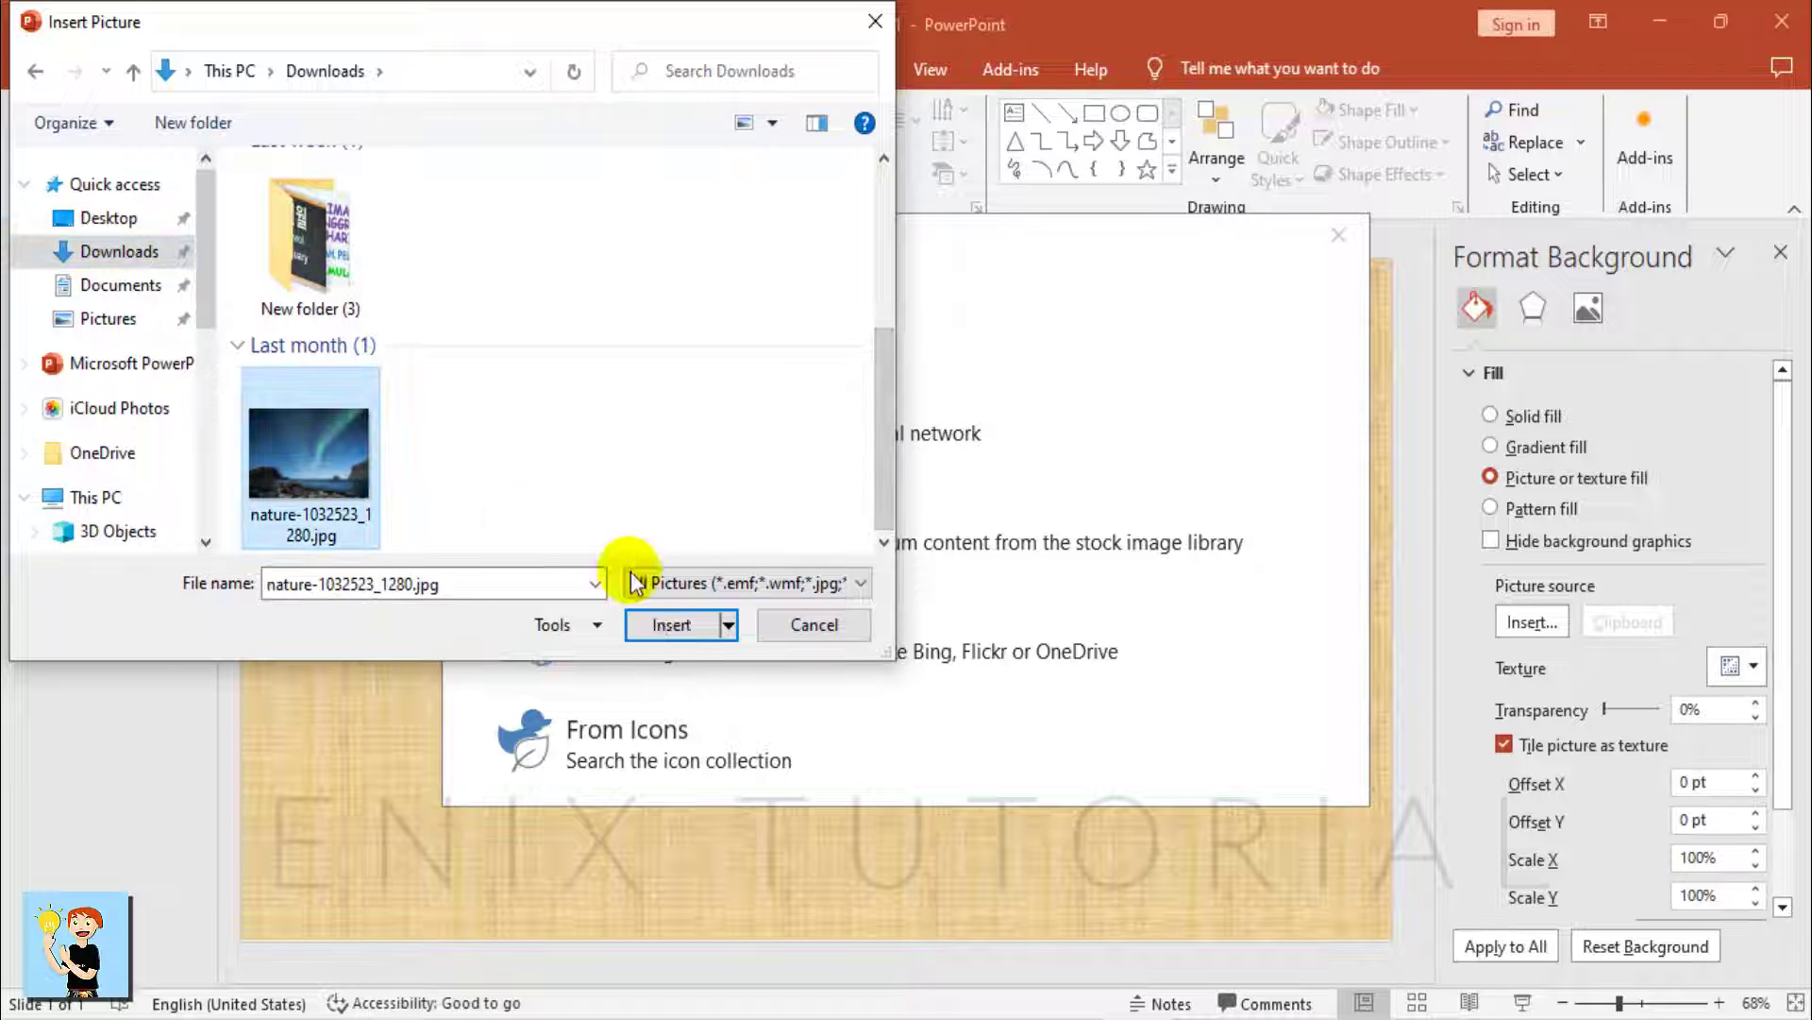
{"action": "left_click", "coordinate": [671, 624]}
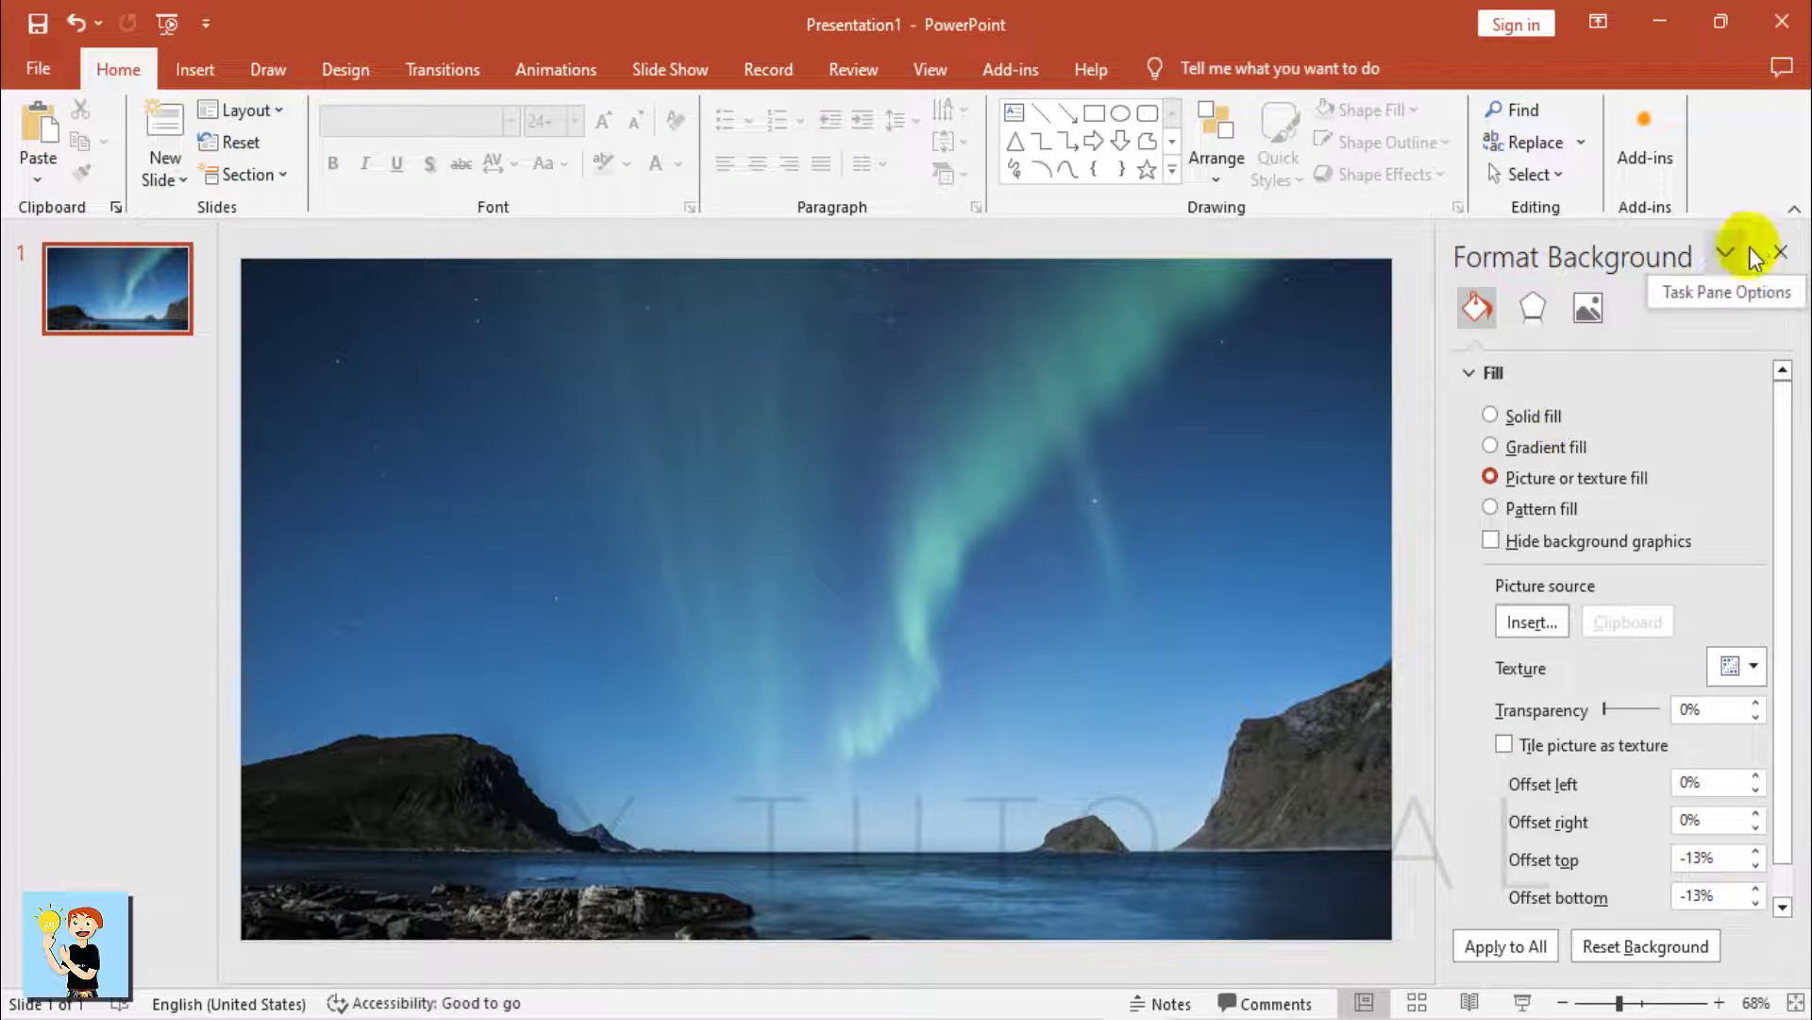
{"action": "left_click", "coordinate": [1781, 251]}
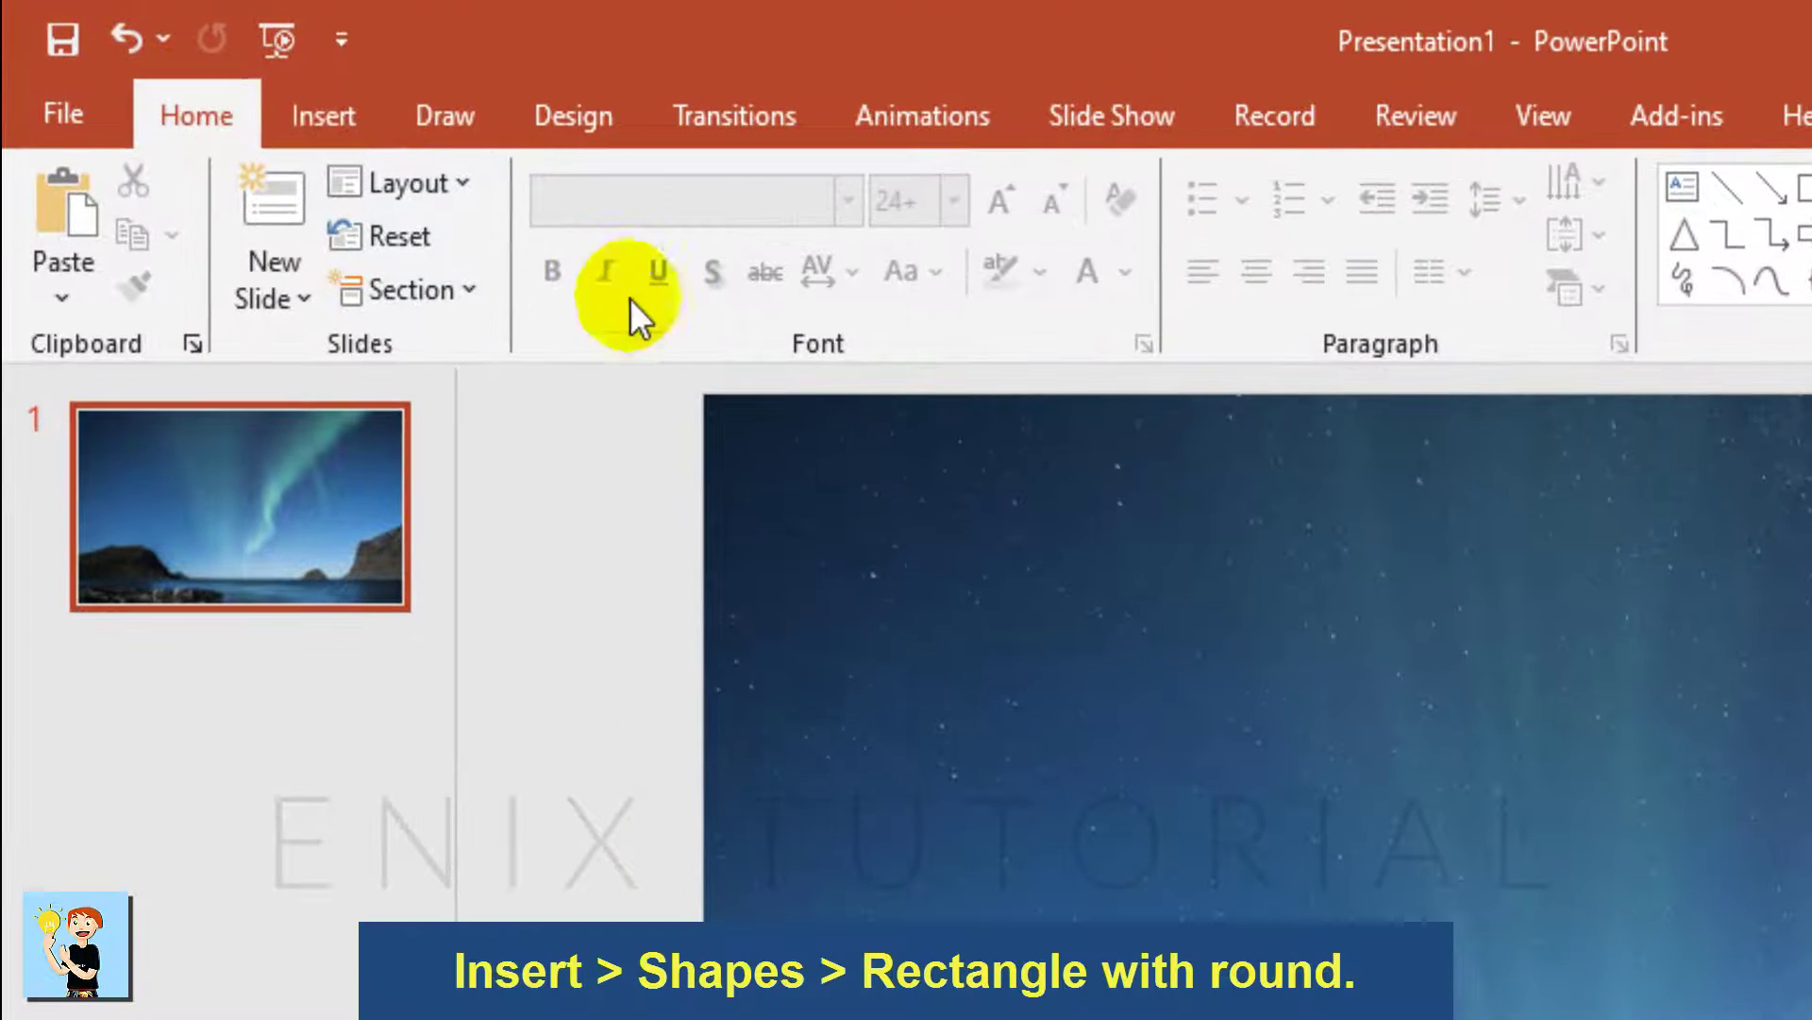
Draw a large rounded rectangle across the slide, stretching it higher and further left.
{"action": "left_click", "coordinate": [350, 85]}
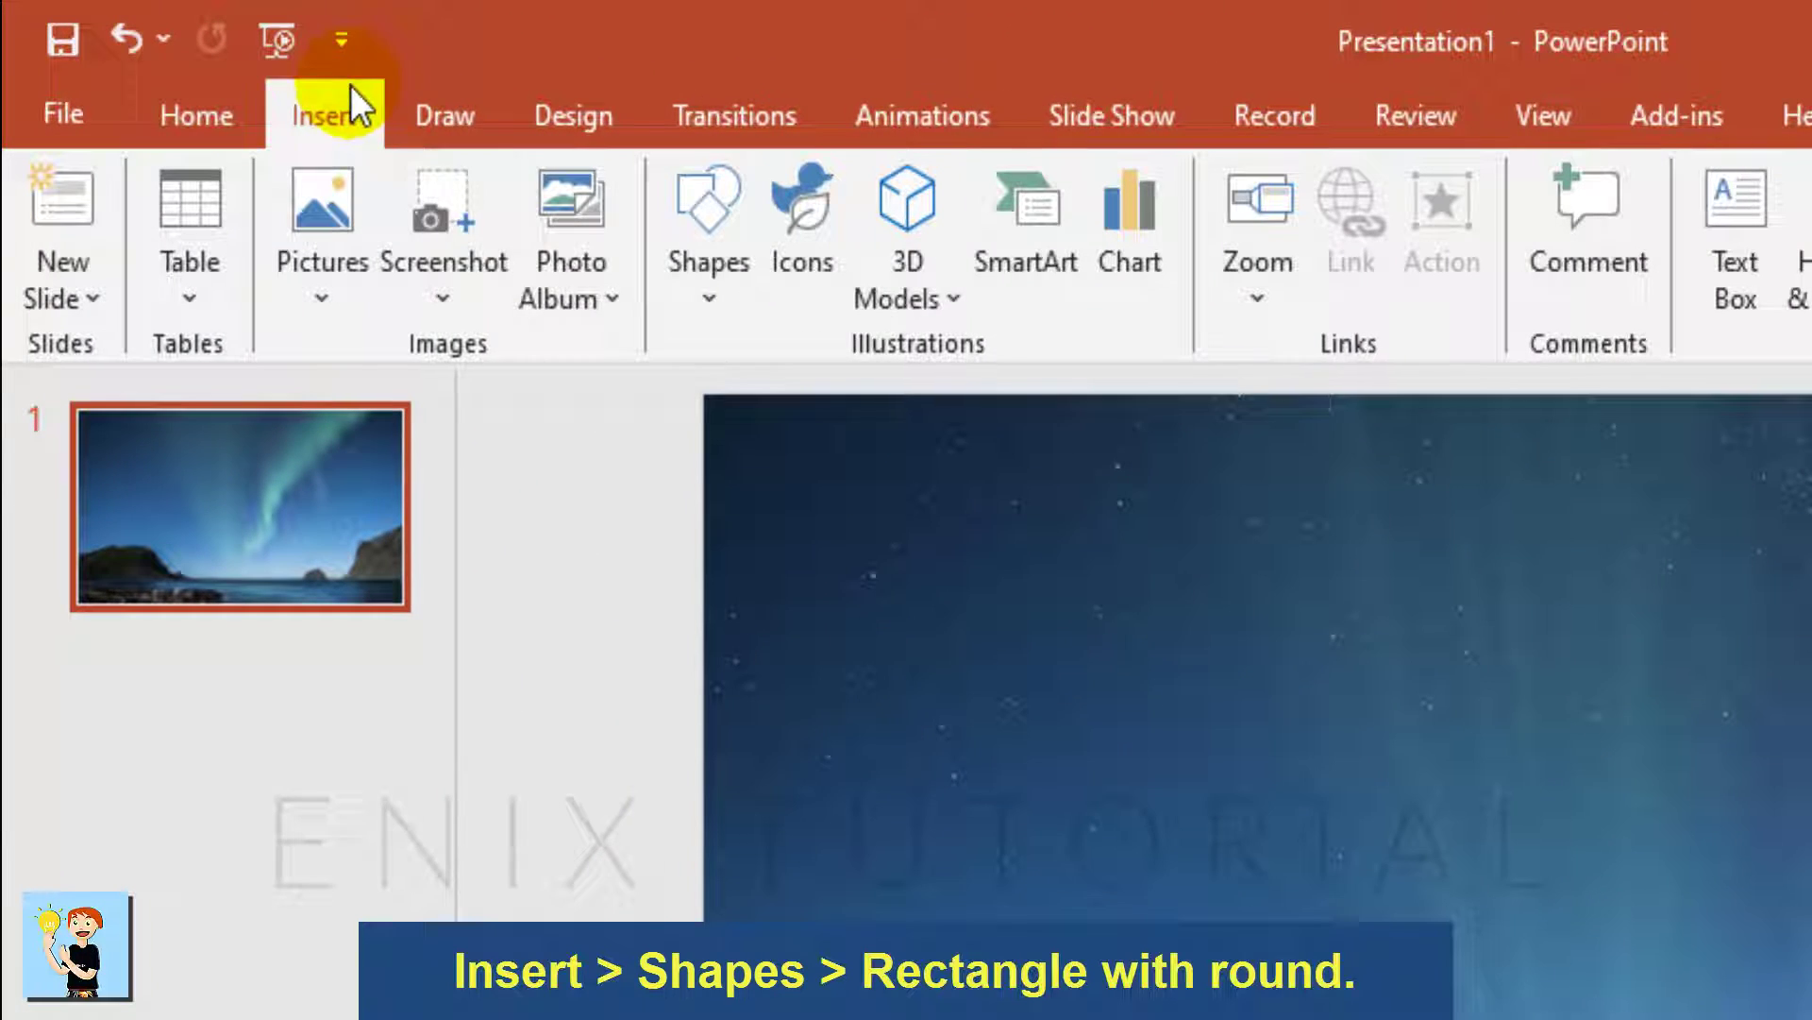
{"action": "left_click", "coordinate": [715, 303]}
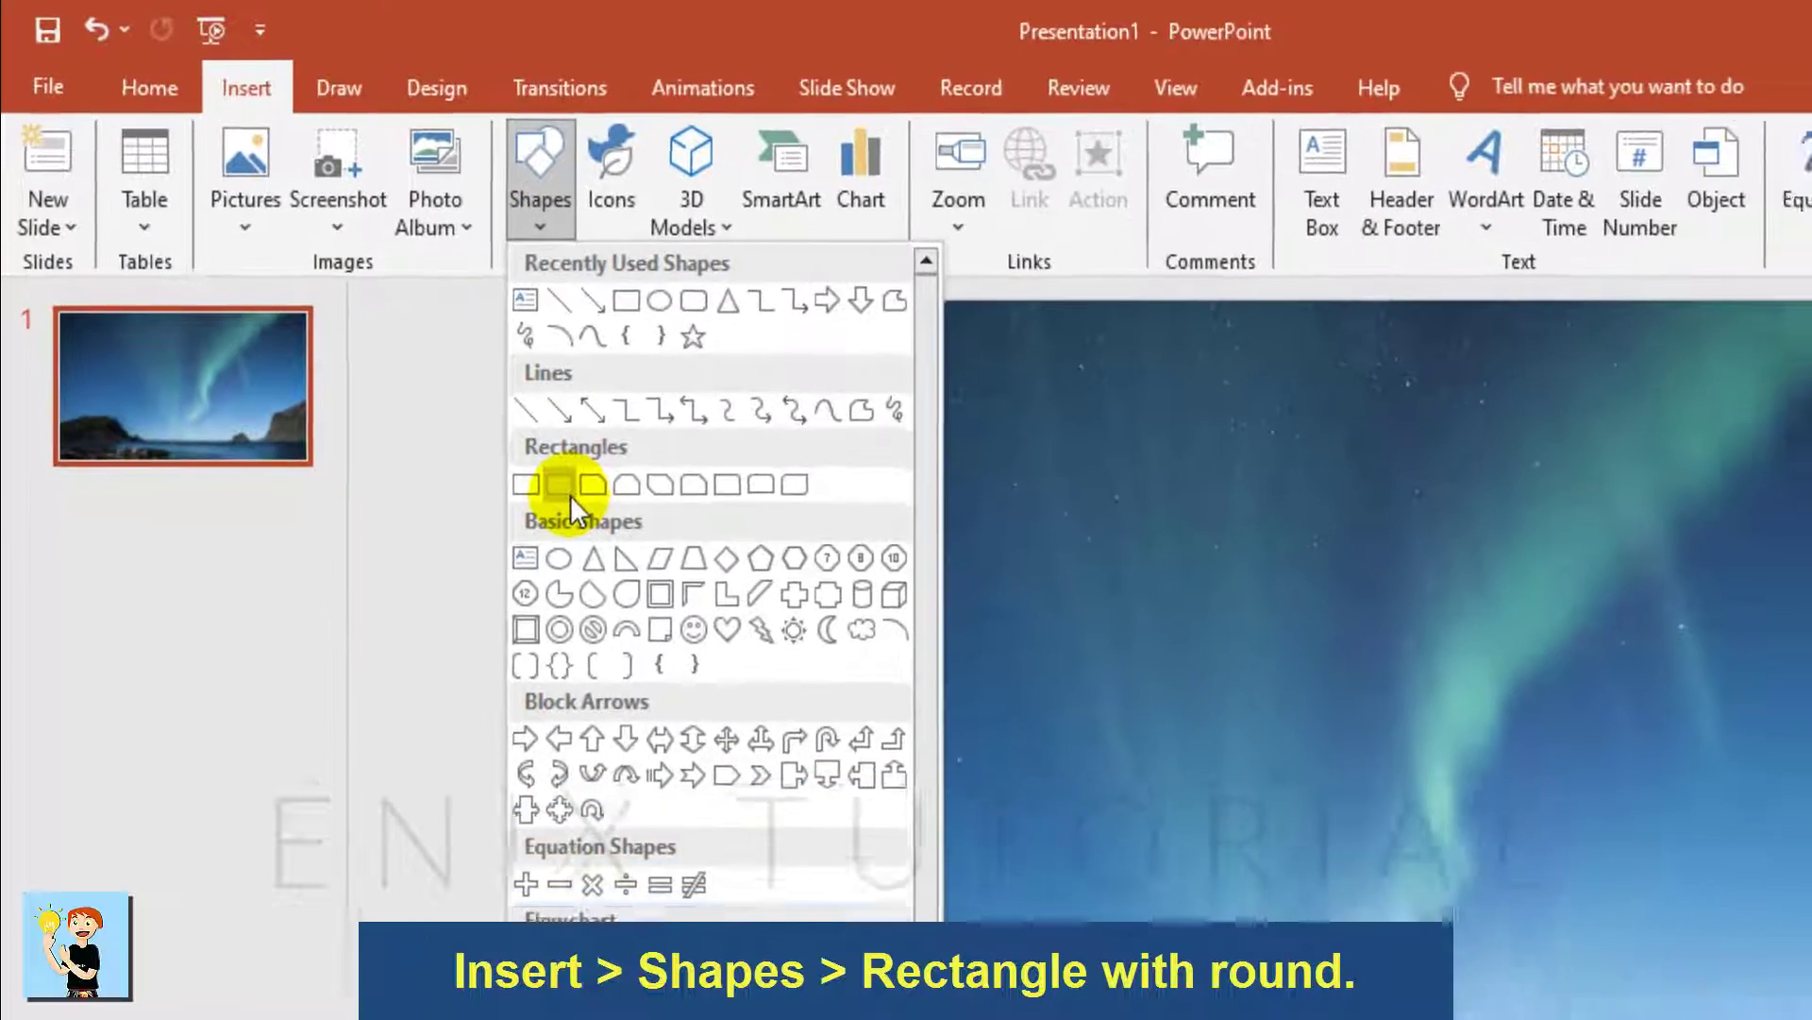
{"action": "left_click", "coordinate": [734, 636]}
{"action": "mouse_move", "coordinate": [537, 353]}
{"action": "left_mouse_down"}
{"action": "mouse_move", "coordinate": [1416, 802]}
{"action": "mouse_move", "coordinate": [1634, 935]}
{"action": "mouse_move", "coordinate": [1607, 921]}
{"action": "left_mouse_up"}
{"action": "left_click_drag", "start_coordinate": [1052, 311], "coordinate": [1054, 282]}
{"action": "mouse_move", "coordinate": [499, 603]}
{"action": "left_mouse_down"}
{"action": "mouse_move", "coordinate": [474, 603]}
{"action": "mouse_move", "coordinate": [480, 624]}
{"action": "mouse_move", "coordinate": [475, 609]}
{"action": "left_mouse_up"}
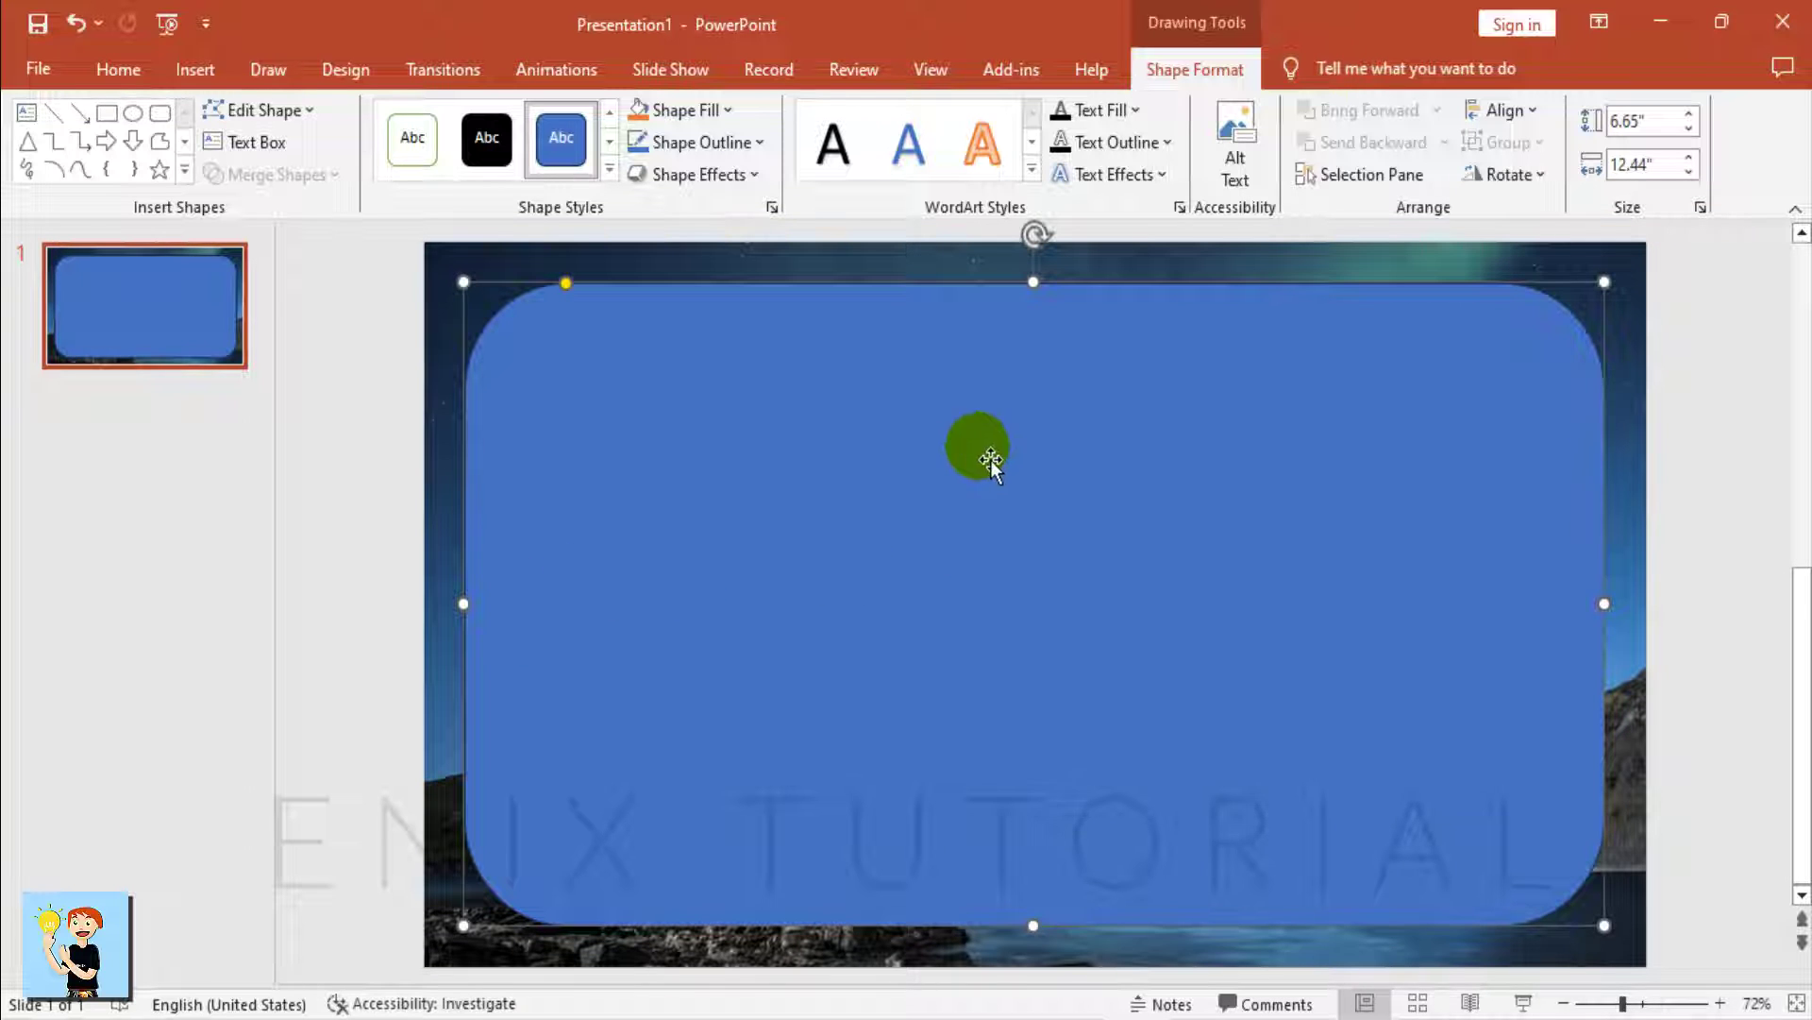
Align the rounded rectangle to the slide's horizontal center and vertical middle.
{"action": "left_click", "coordinate": [1499, 109]}
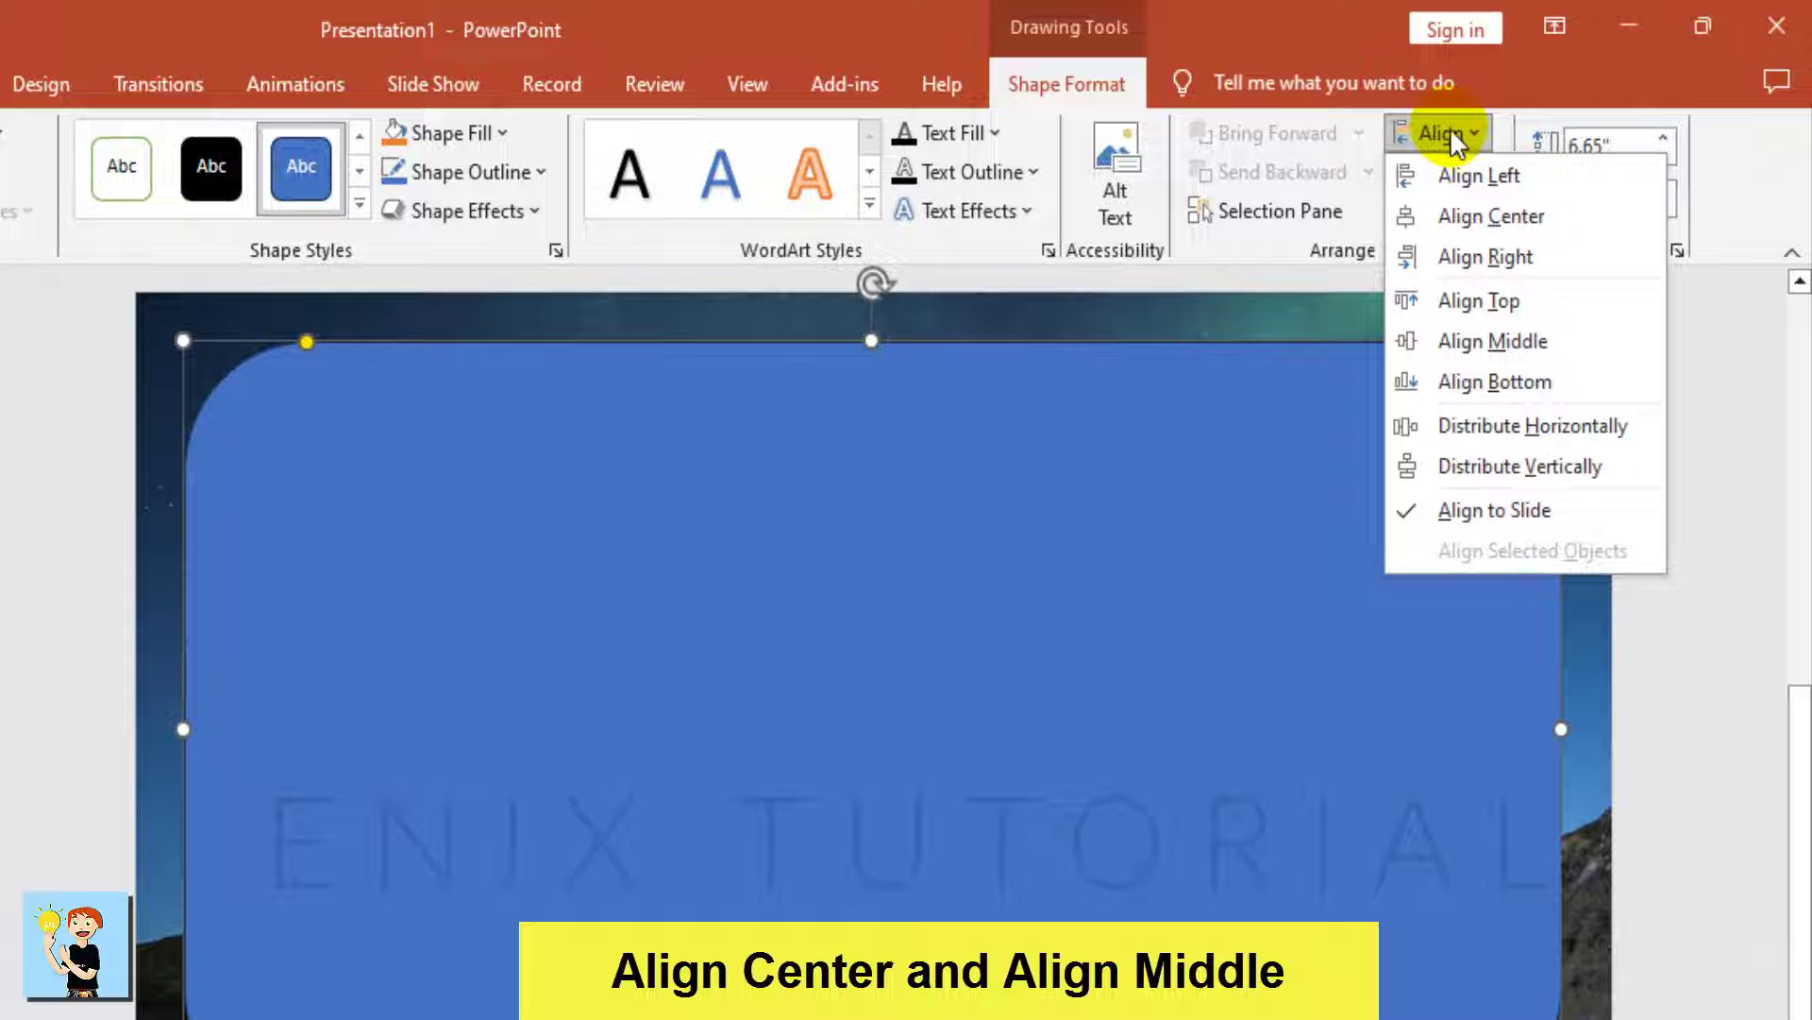
{"action": "left_click", "coordinate": [1464, 216]}
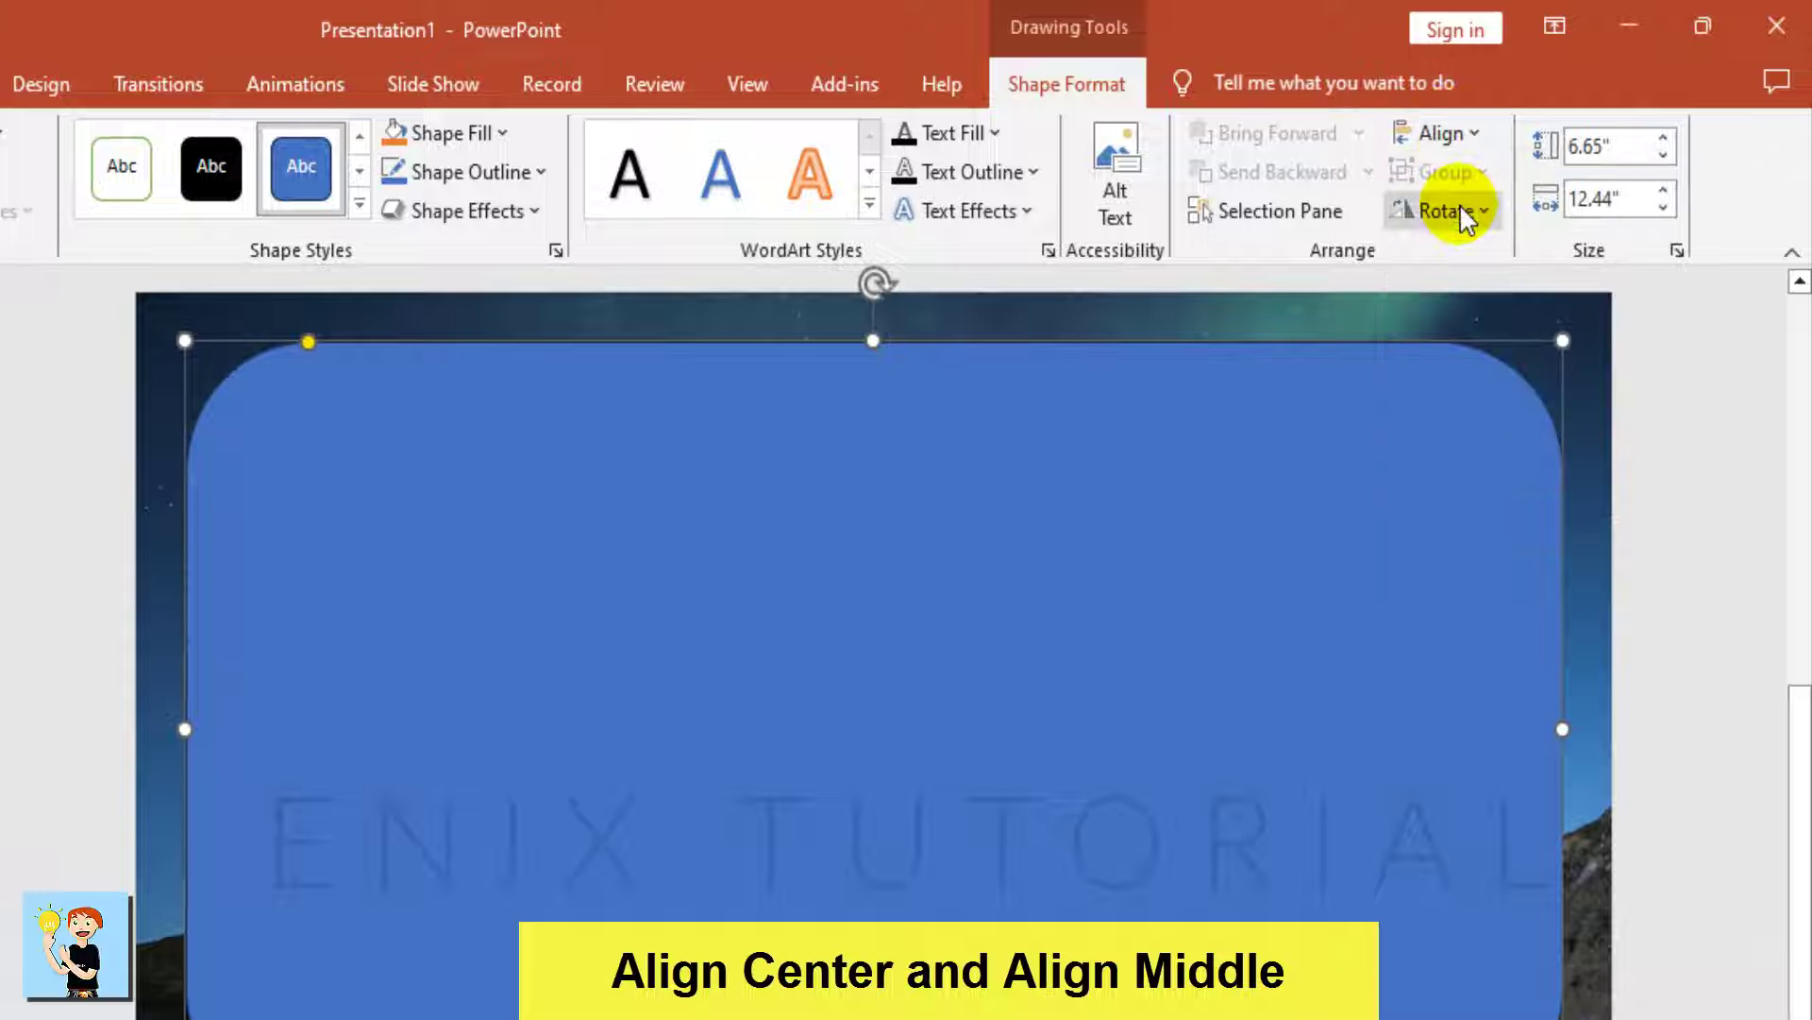
{"action": "left_click", "coordinate": [1461, 136]}
{"action": "left_click", "coordinate": [1481, 341]}
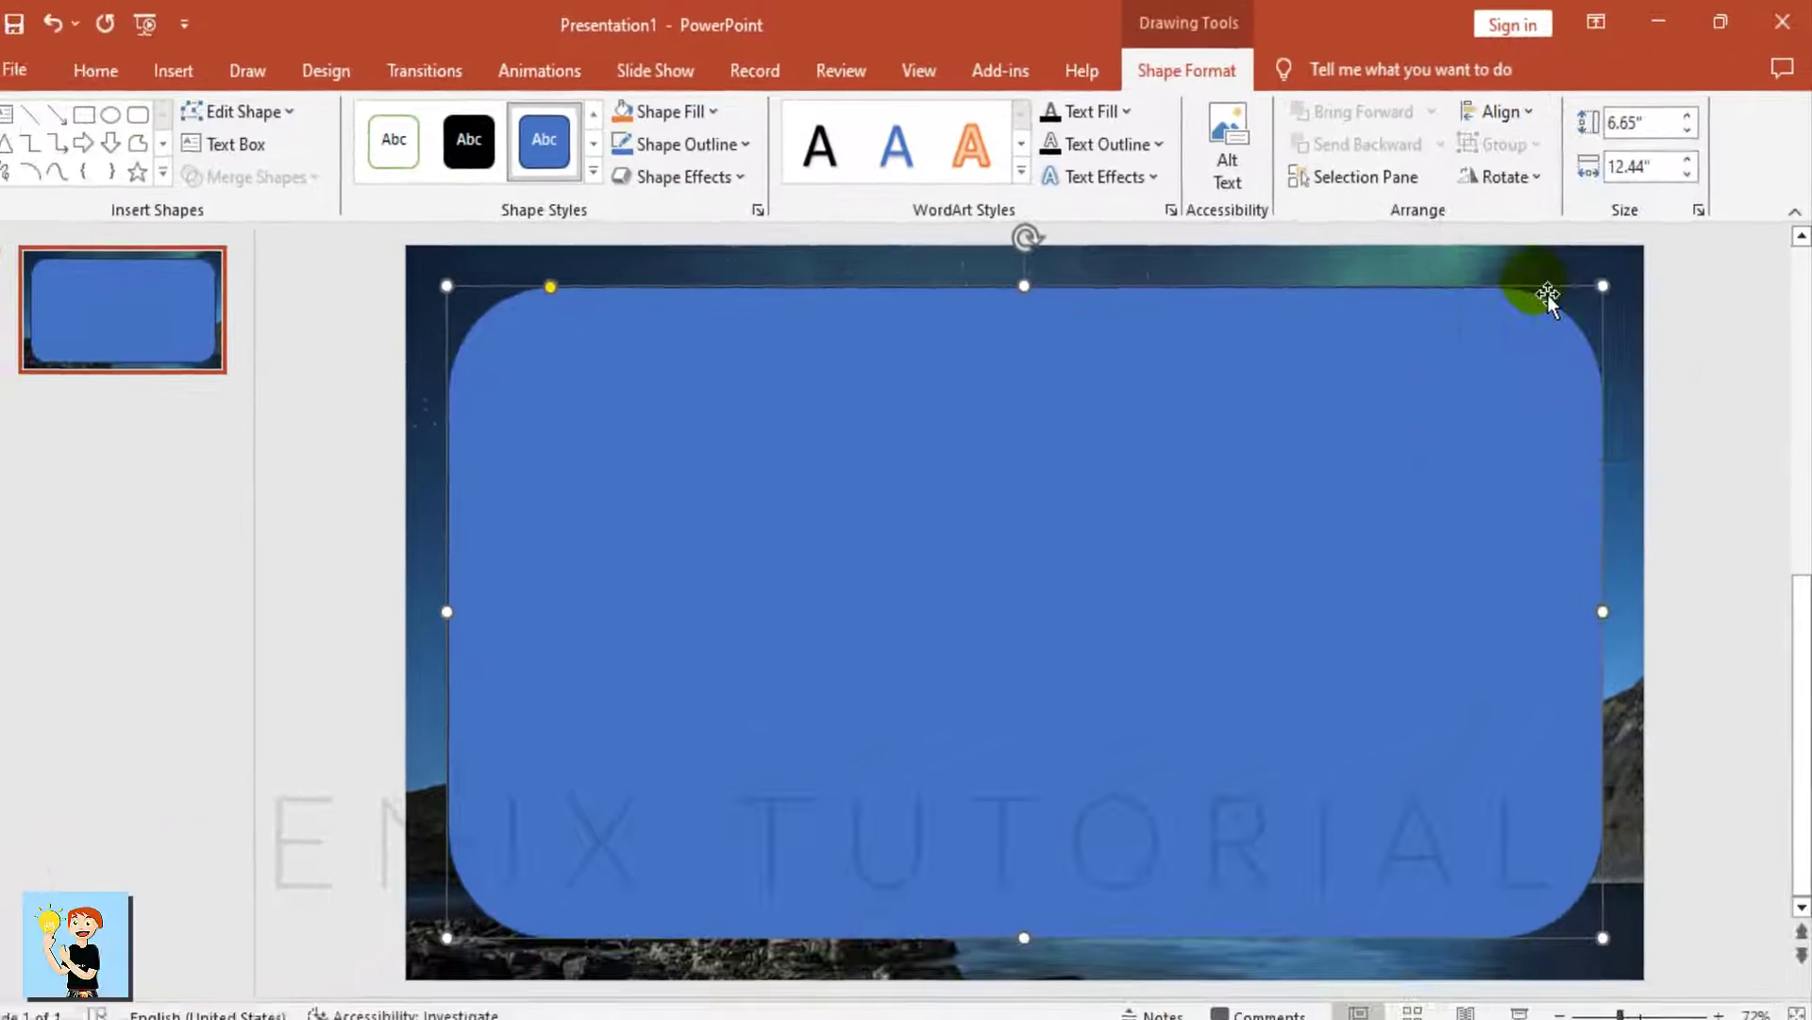
{"action": "left_click", "coordinate": [1671, 442]}
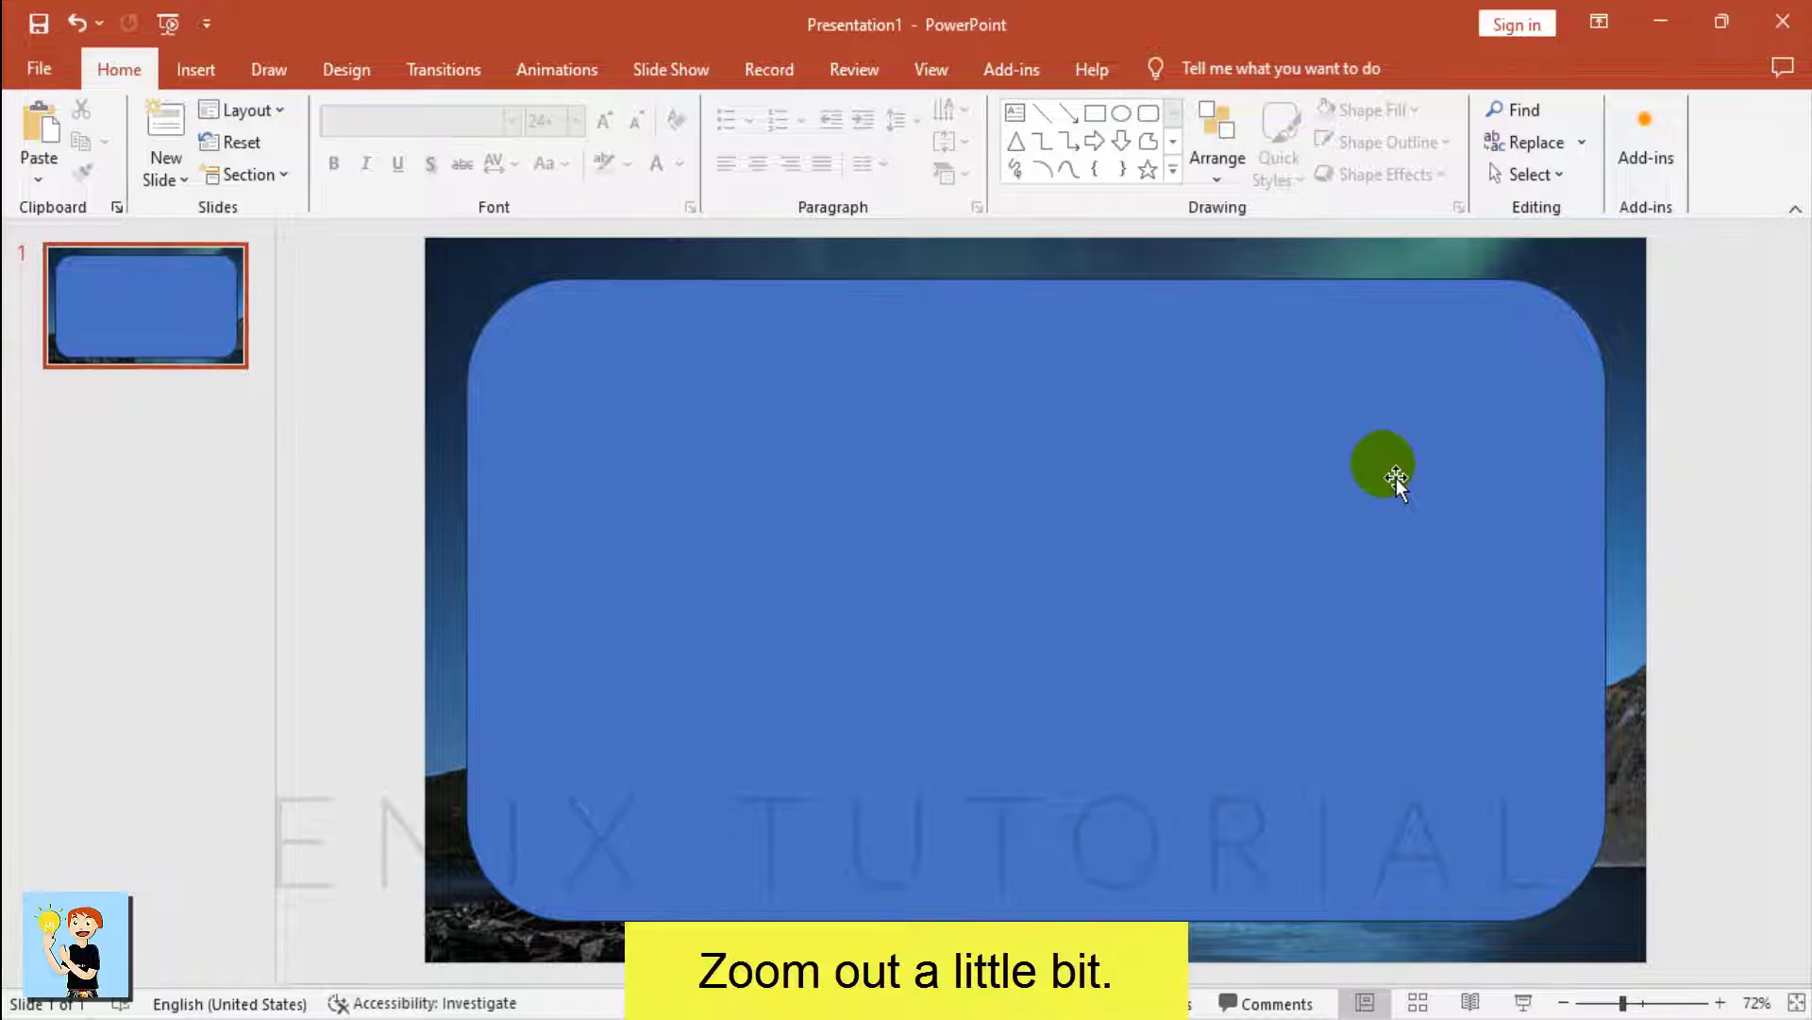
{"action": "left_click", "coordinate": [1562, 1004]}
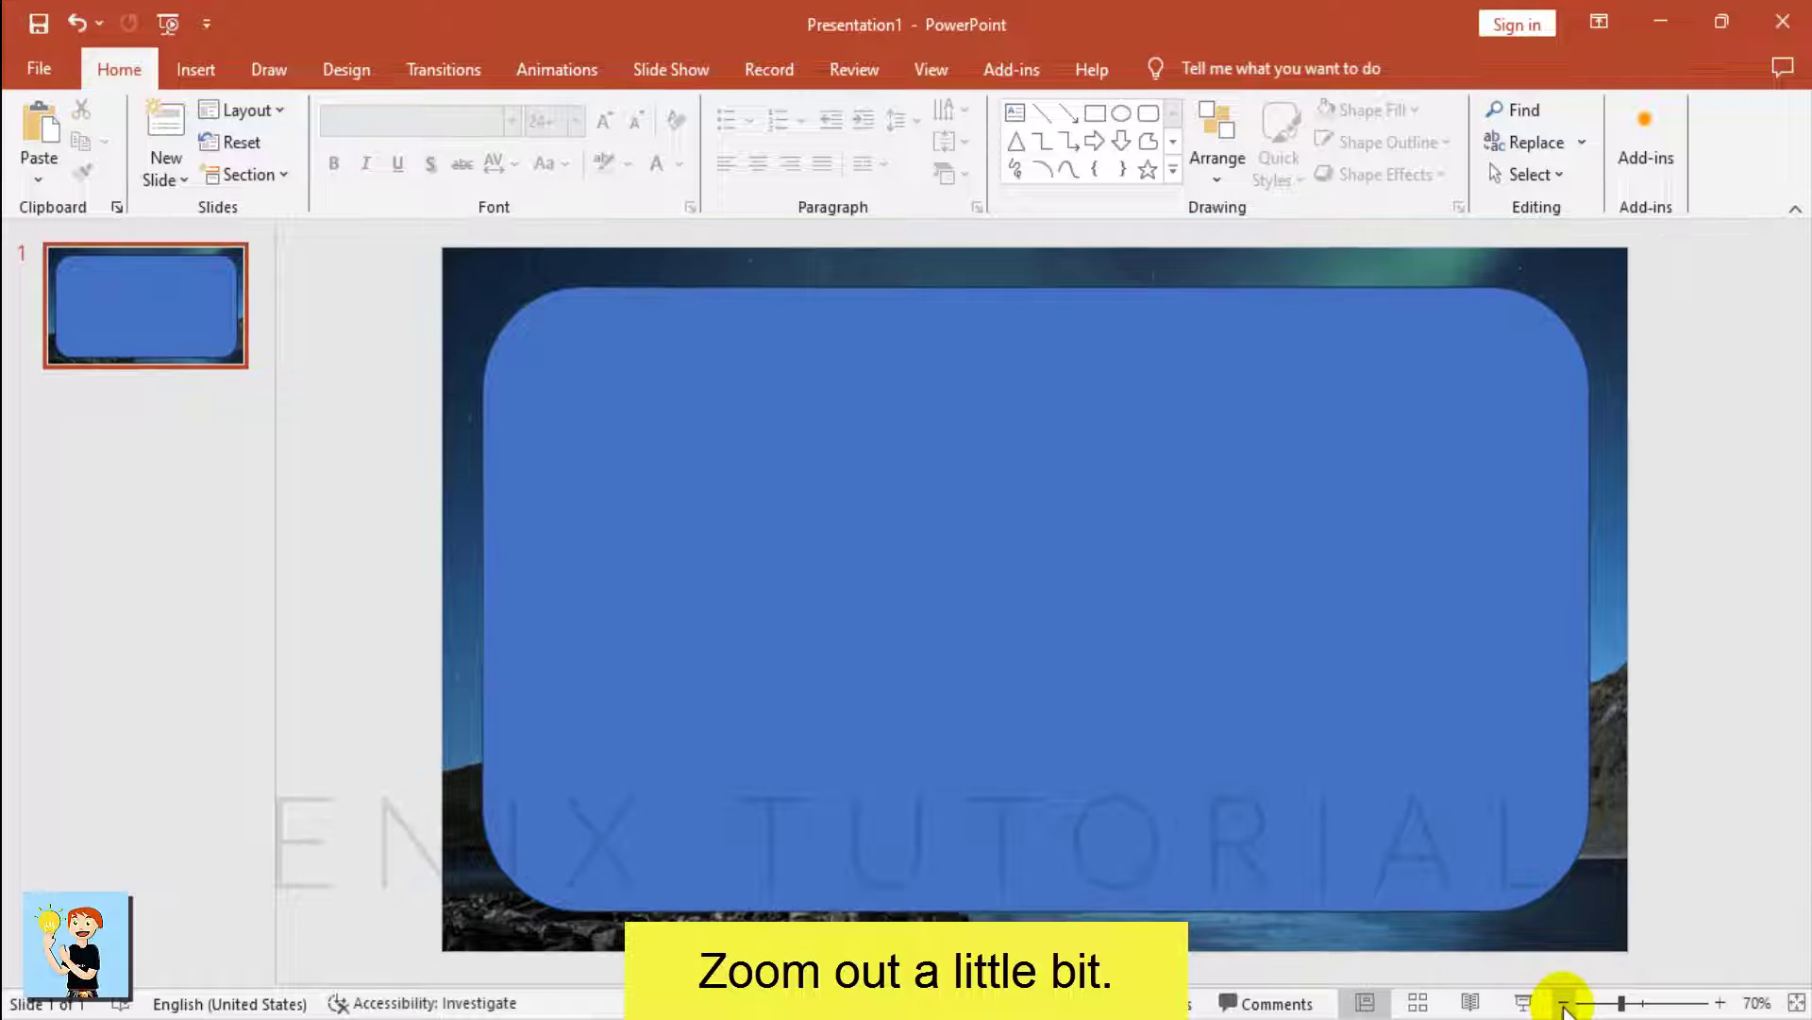
{"action": "left_click", "coordinate": [1563, 1004]}
{"action": "left_click", "coordinate": [1562, 1005]}
{"action": "left_click", "coordinate": [1562, 1004]}
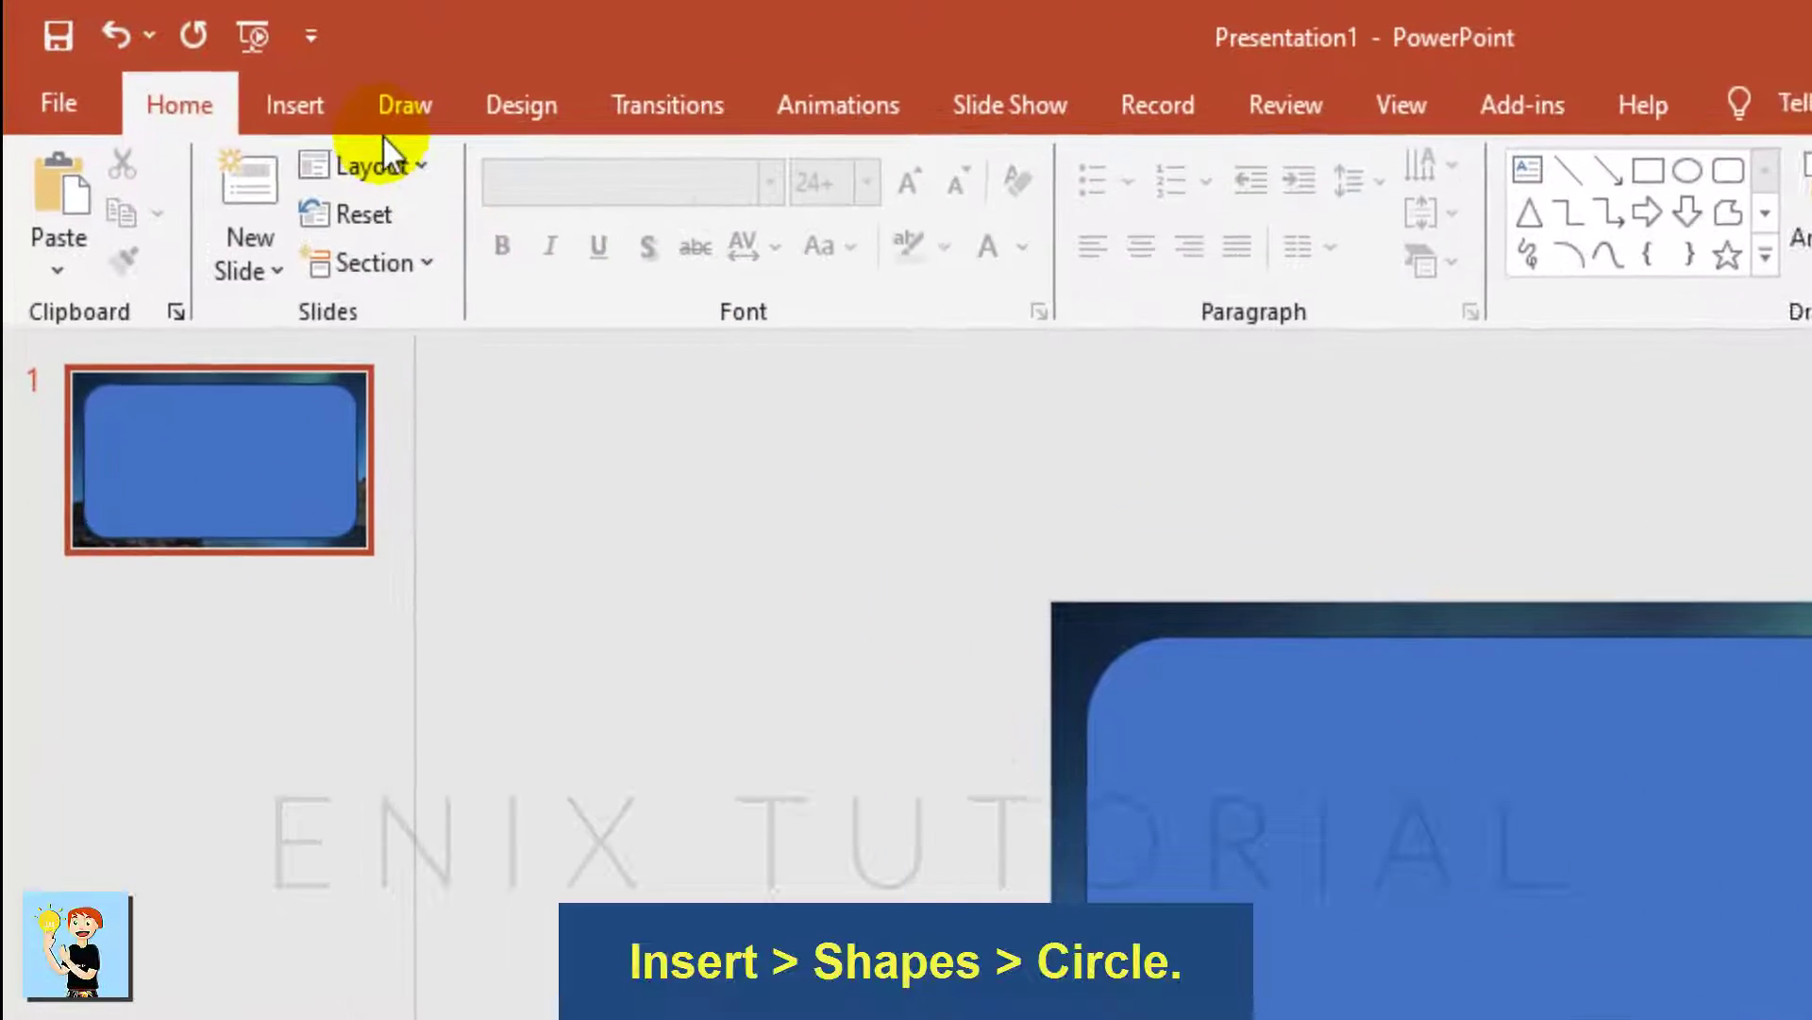
Draw a 5" high by 8" wide oval over the rectangle's top-left corner.
{"action": "left_click", "coordinate": [343, 106]}
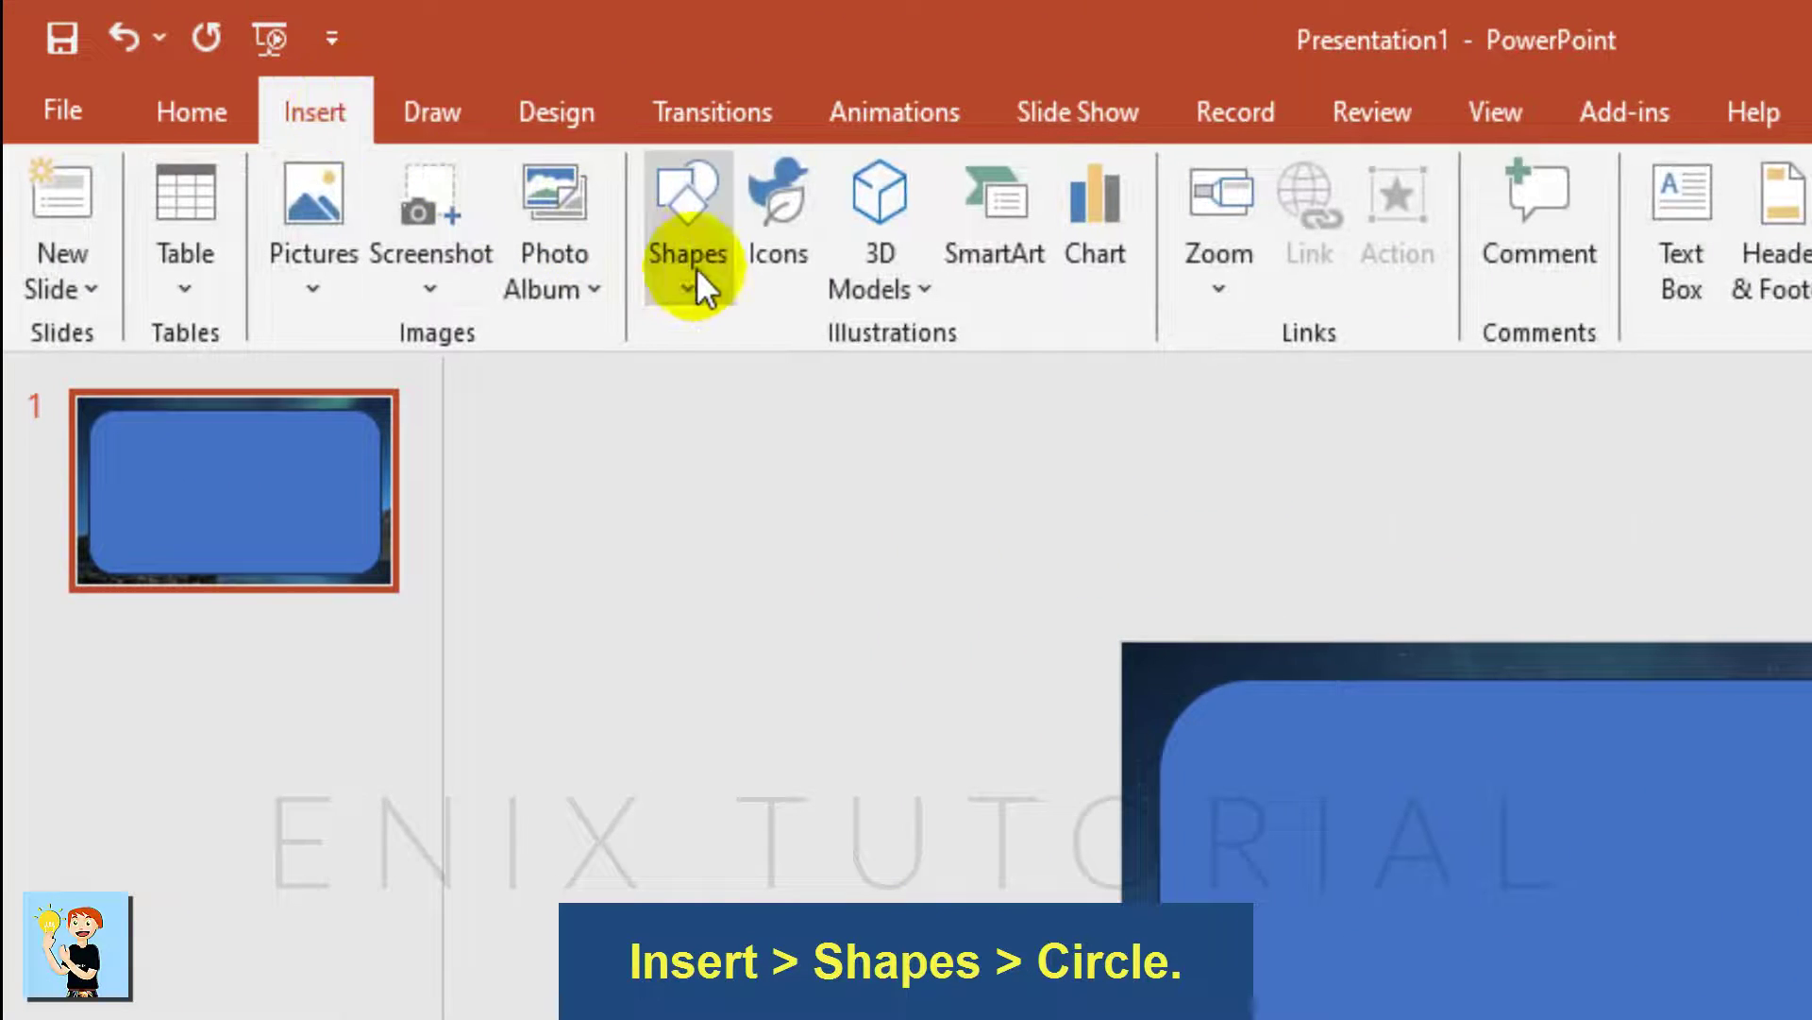
{"action": "left_click", "coordinate": [696, 270]}
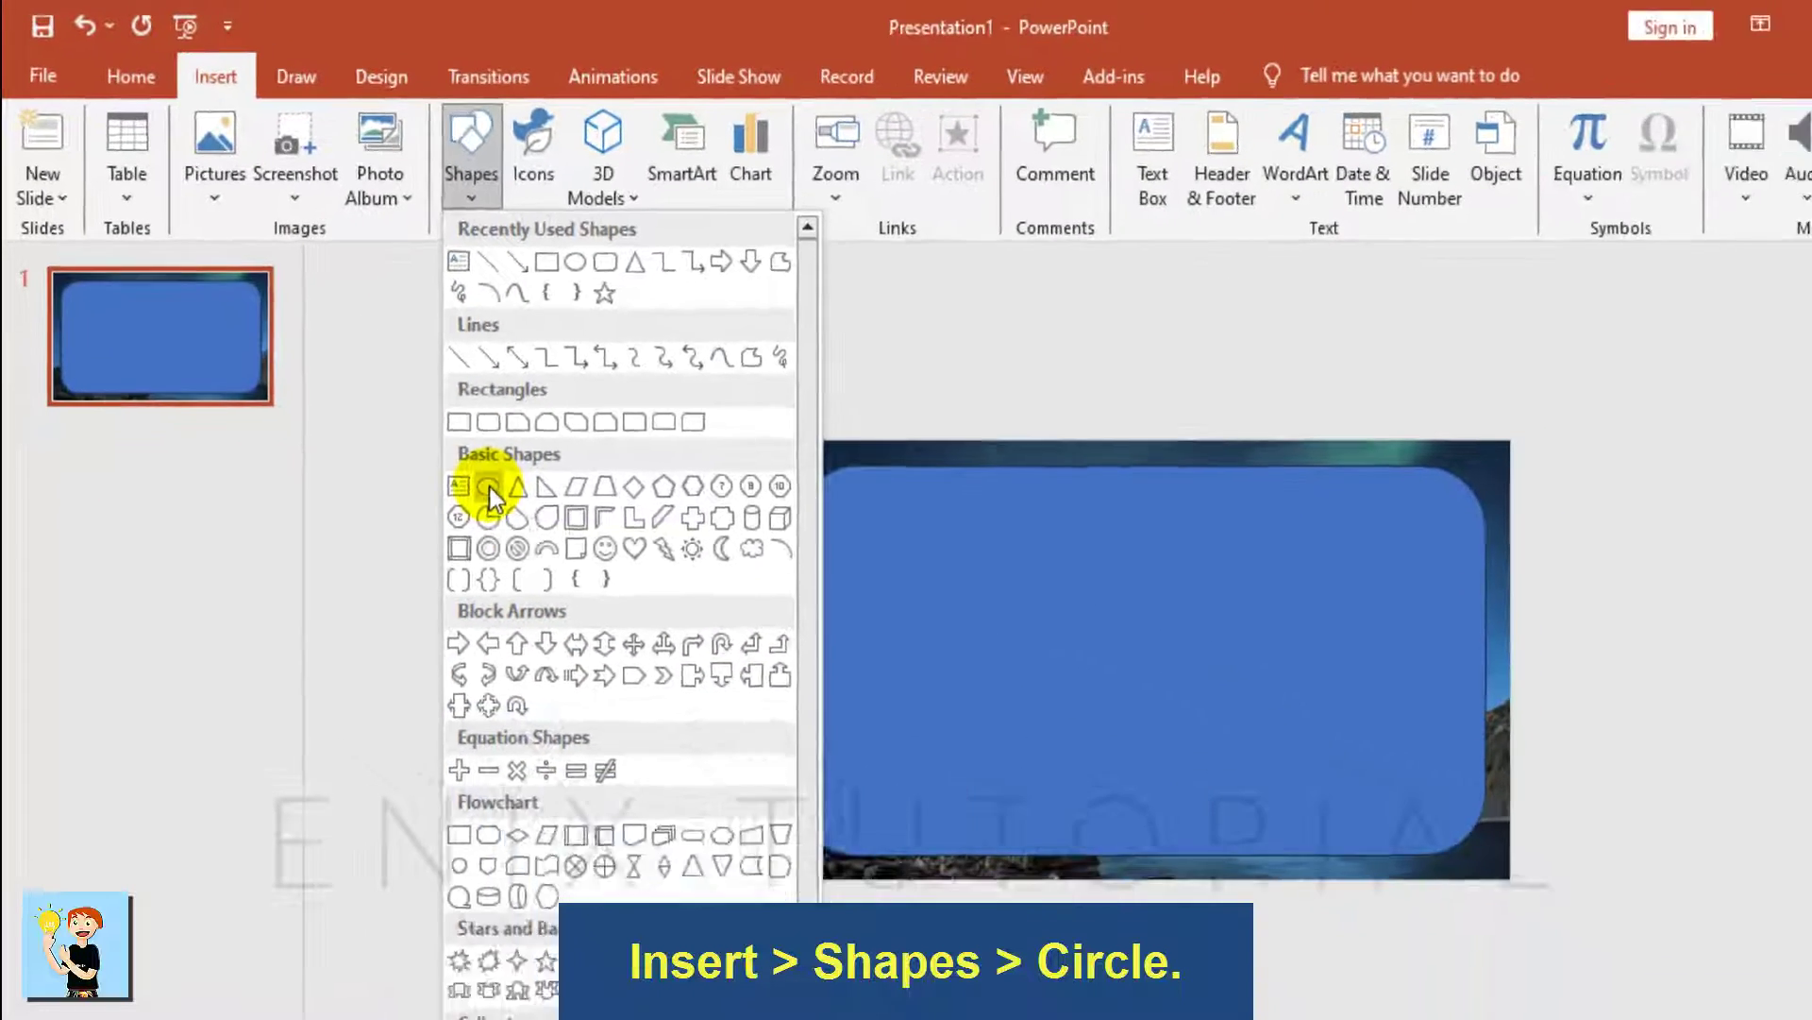
{"action": "left_click", "coordinate": [711, 708]}
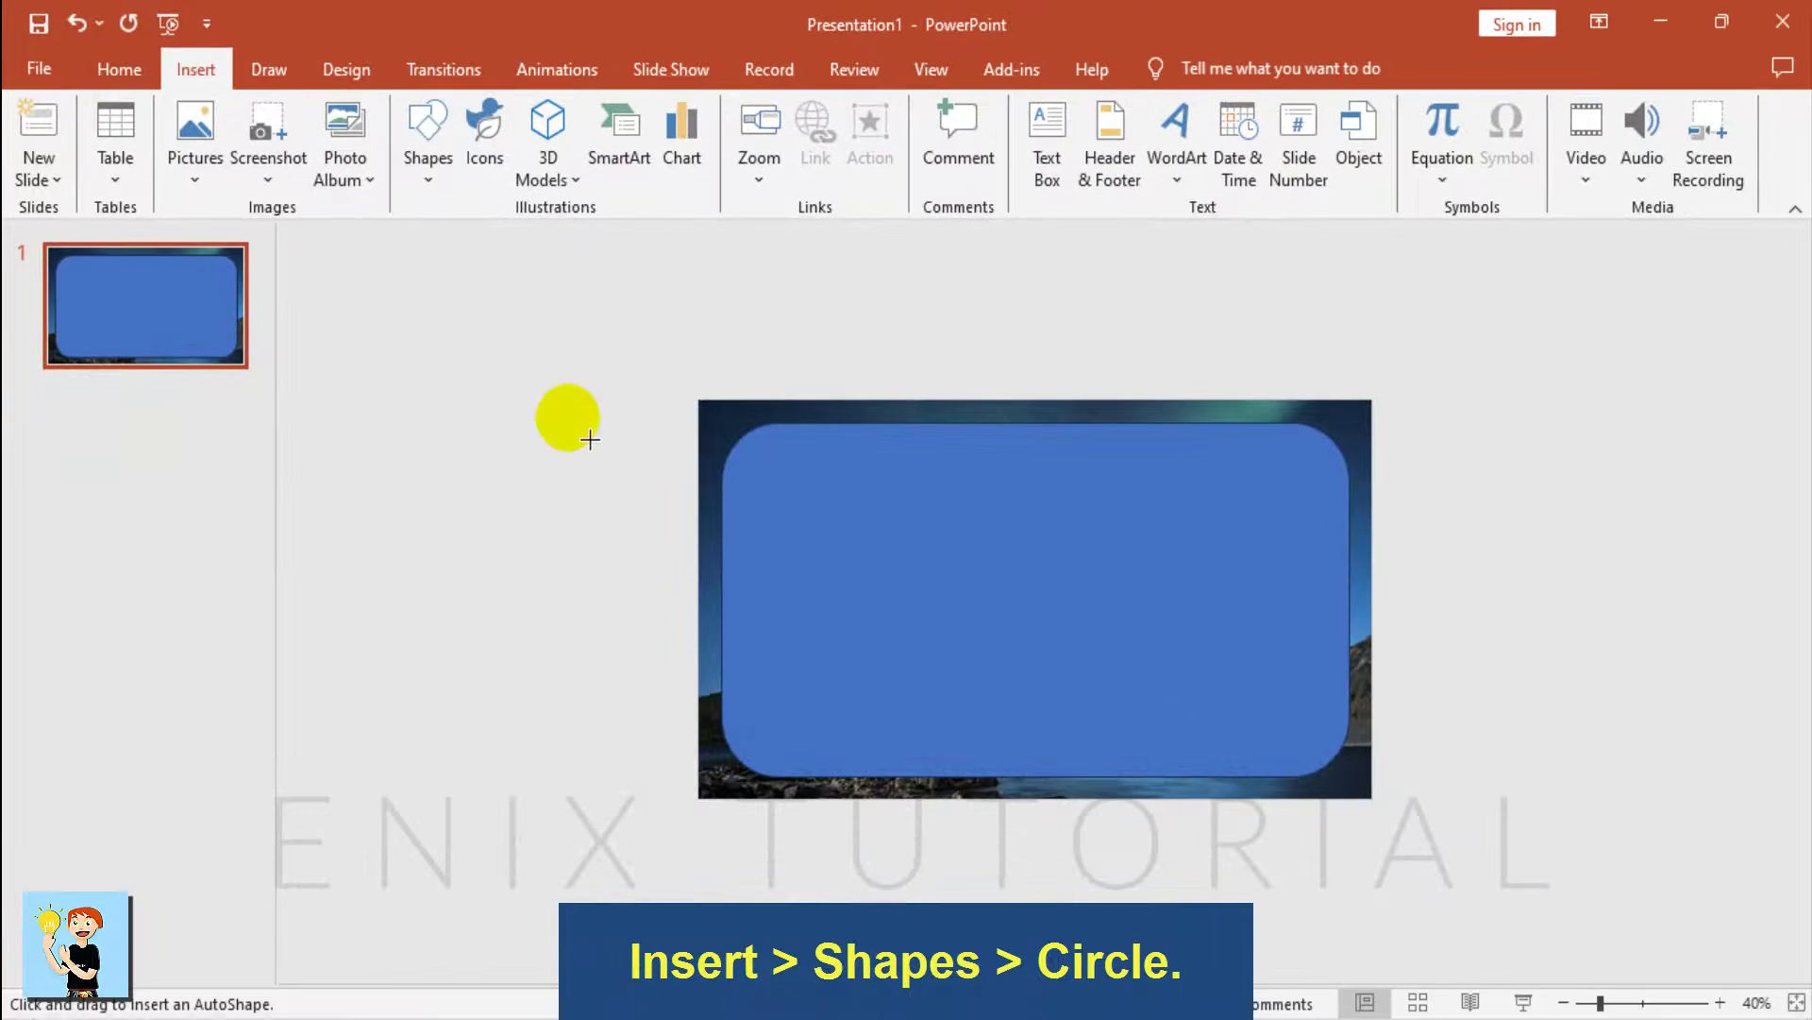
{"action": "left_click_drag", "start_coordinate": [619, 313], "coordinate": [900, 539]}
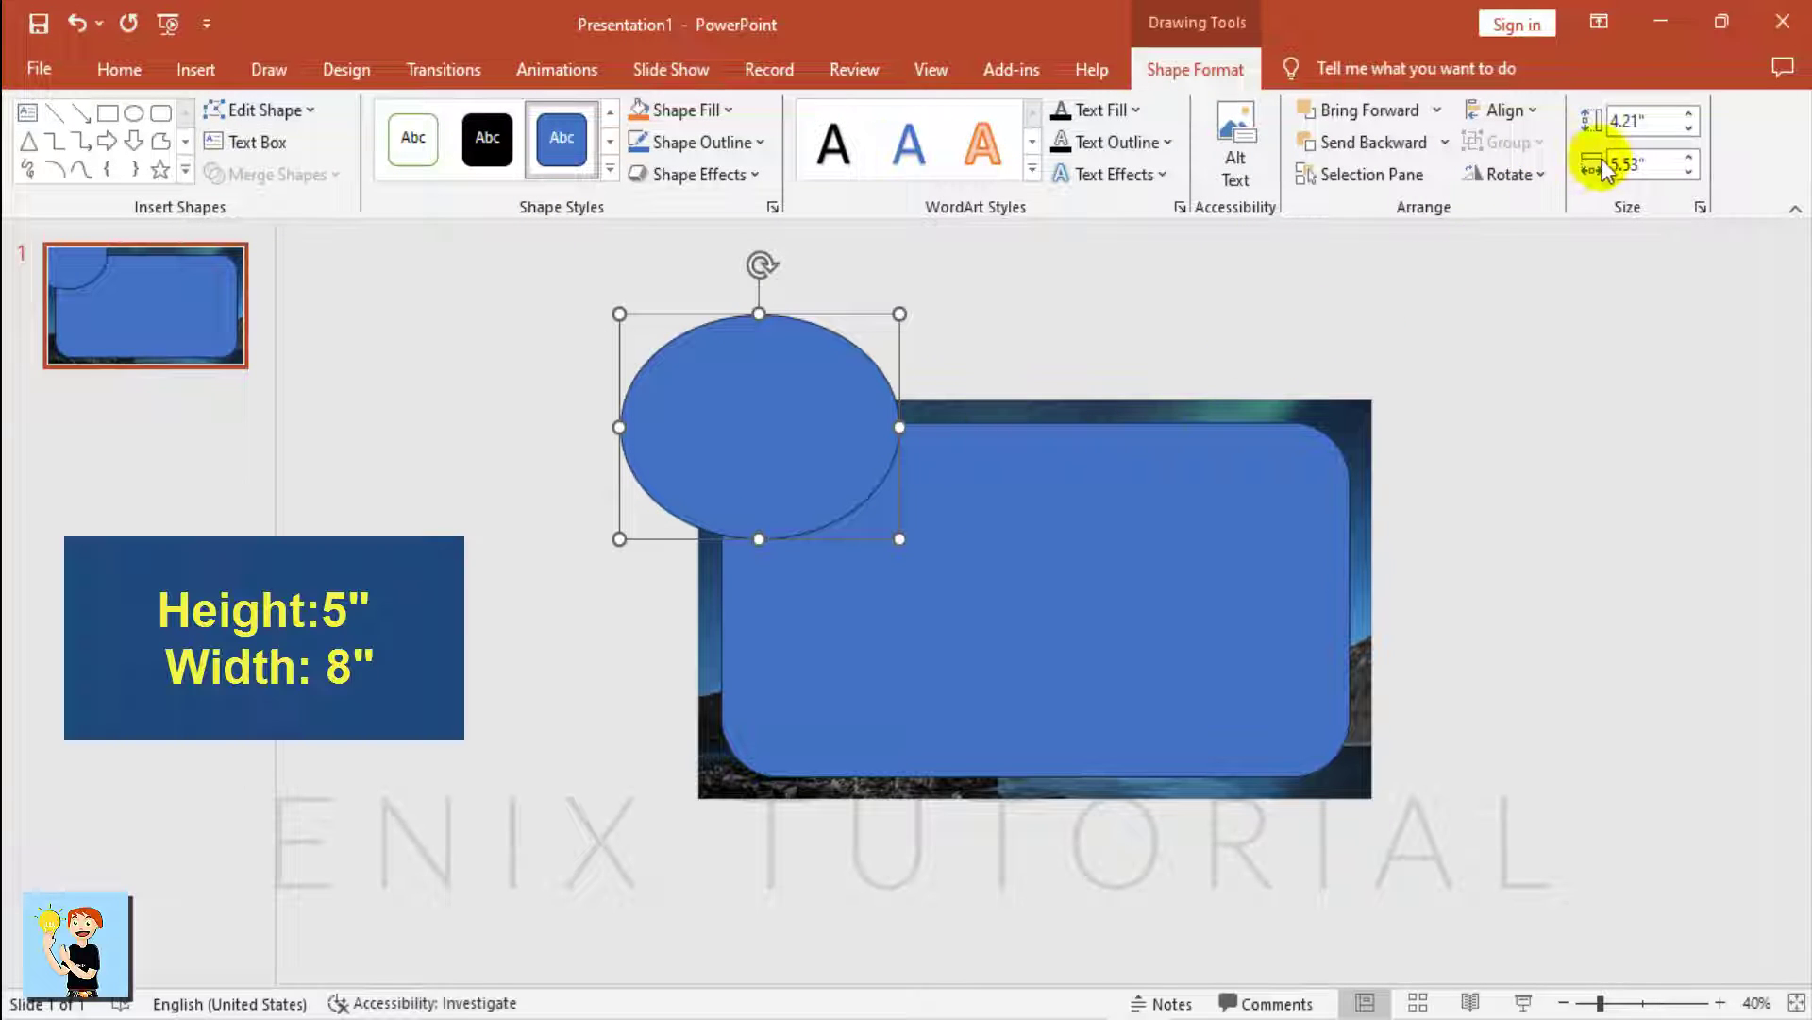
{"action": "left_click", "coordinate": [1612, 123]}
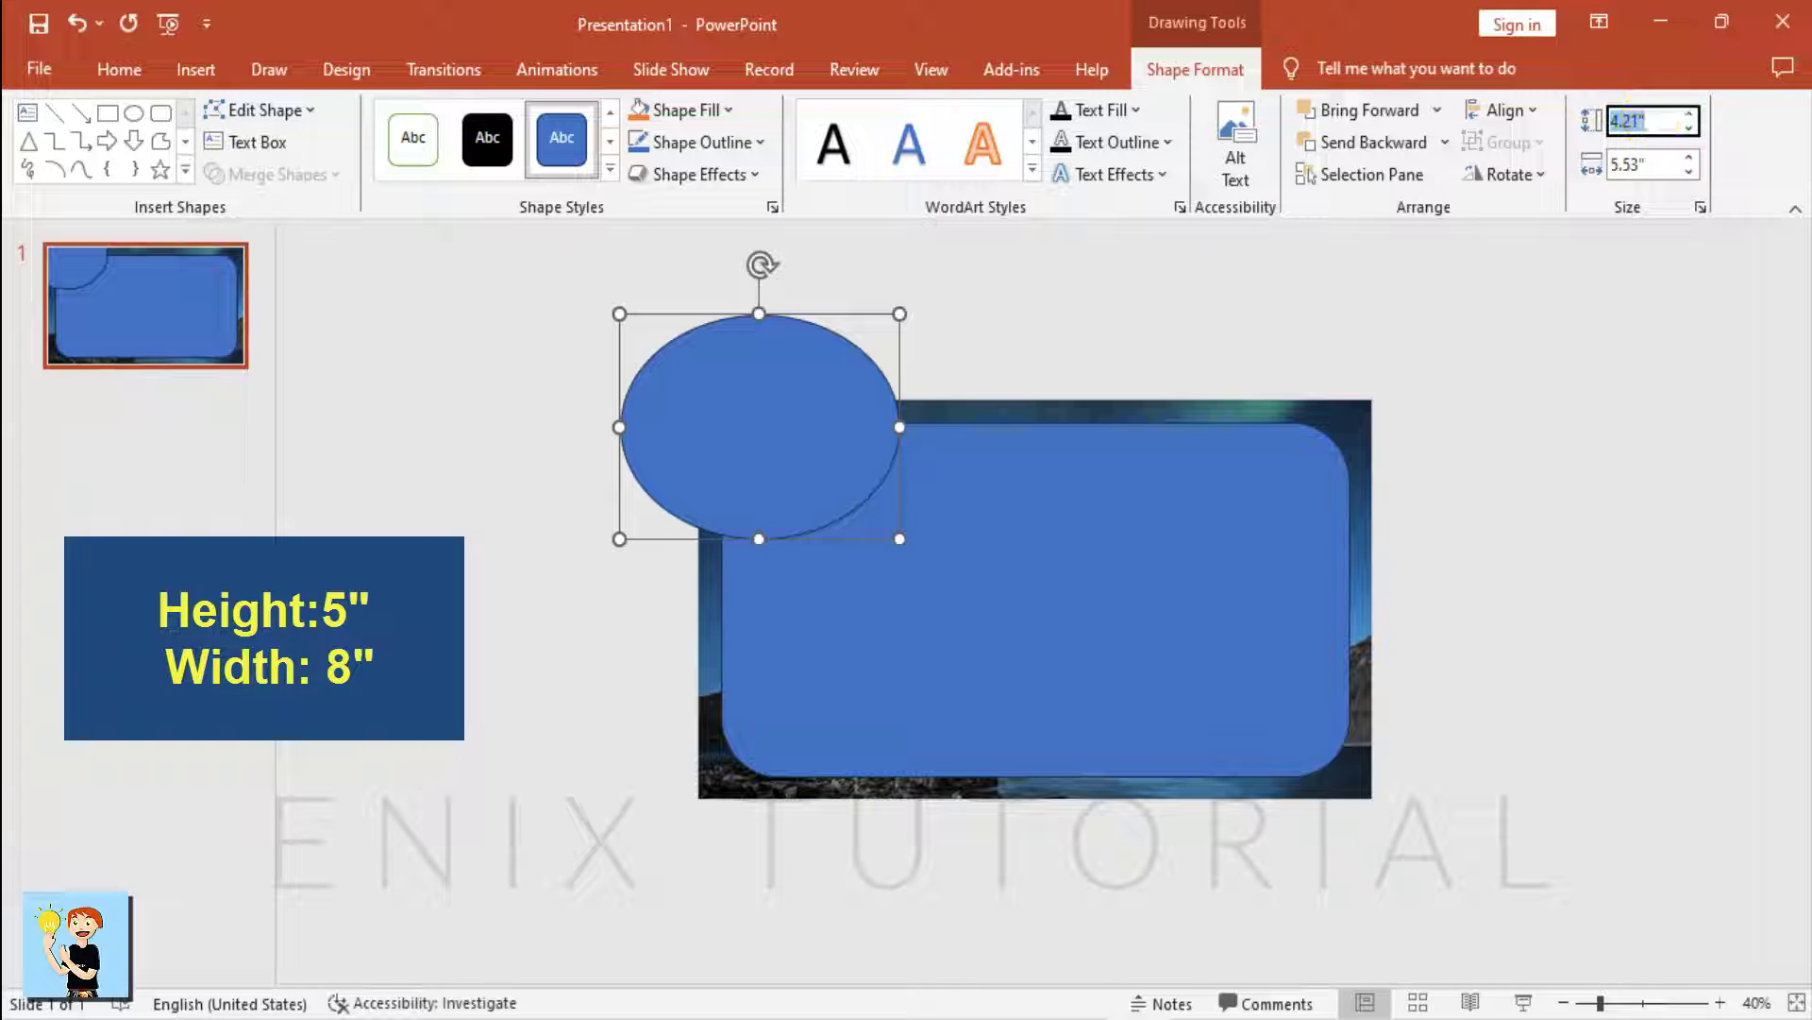
{"action": "key", "text": "Return"}
{"action": "left_click", "coordinate": [1662, 166]}
{"action": "key", "text": "Return"}
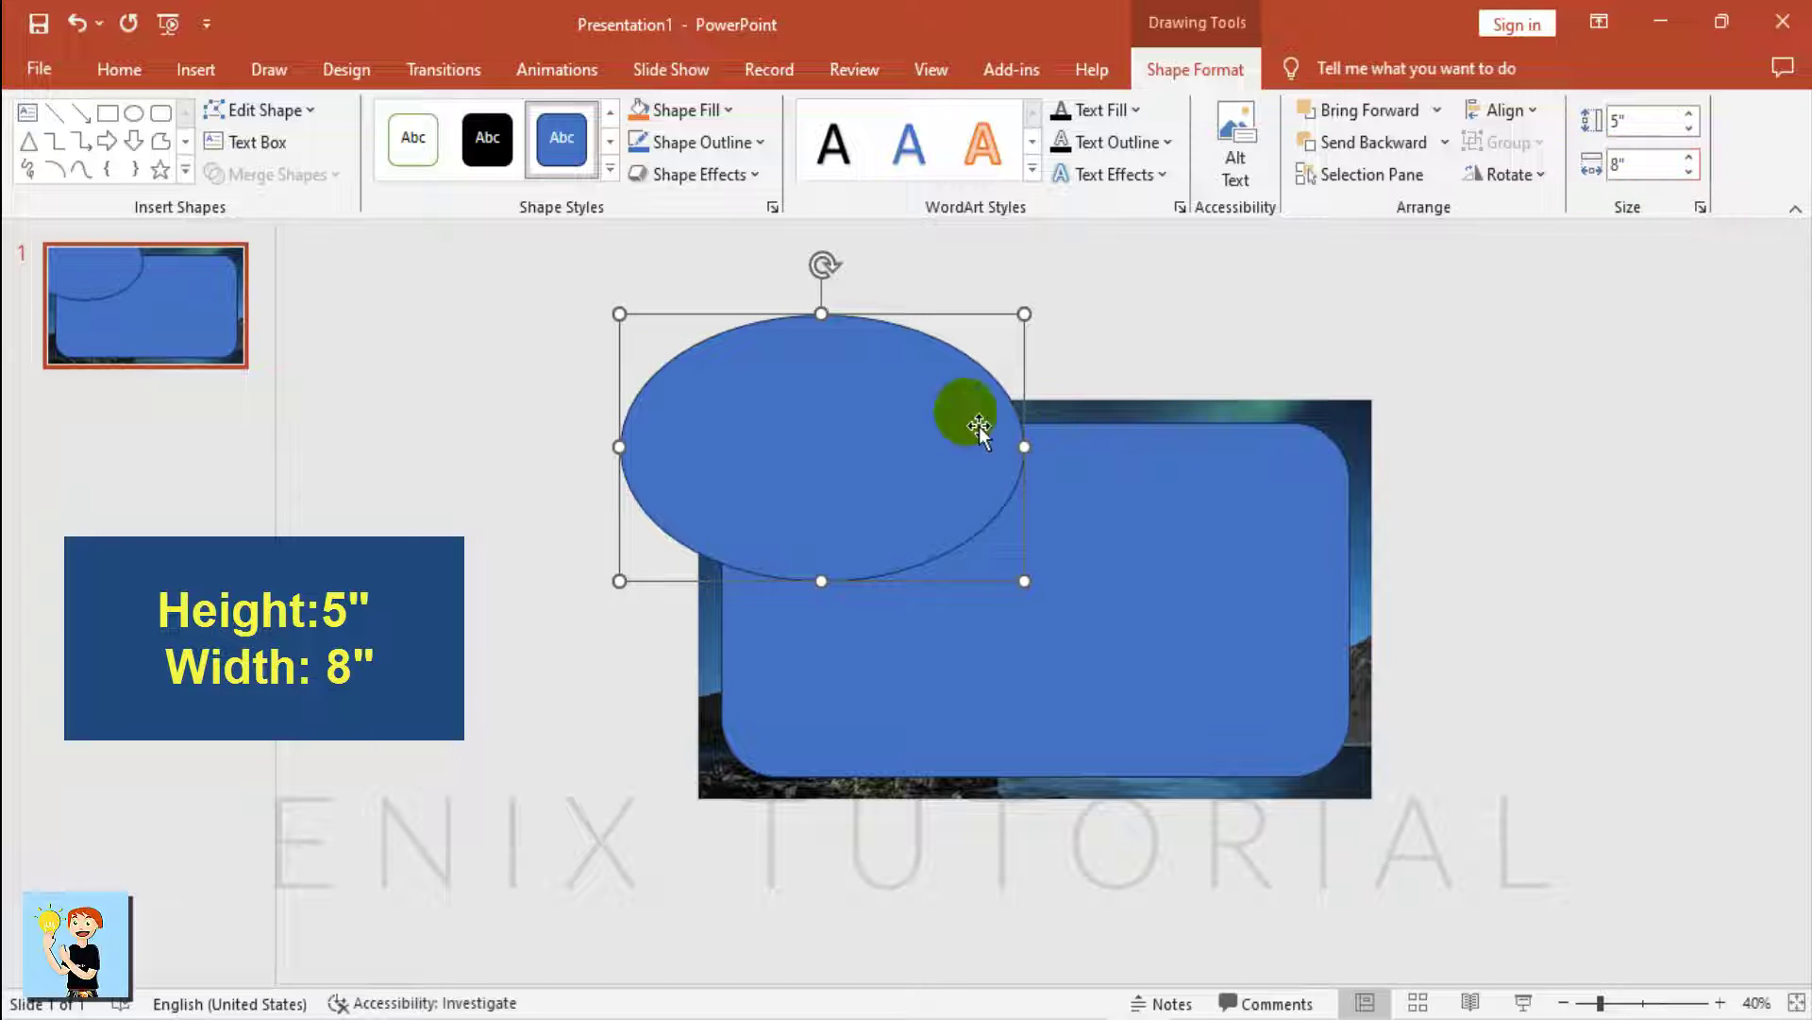
{"action": "left_click_drag", "start_coordinate": [899, 445], "coordinate": [796, 420]}
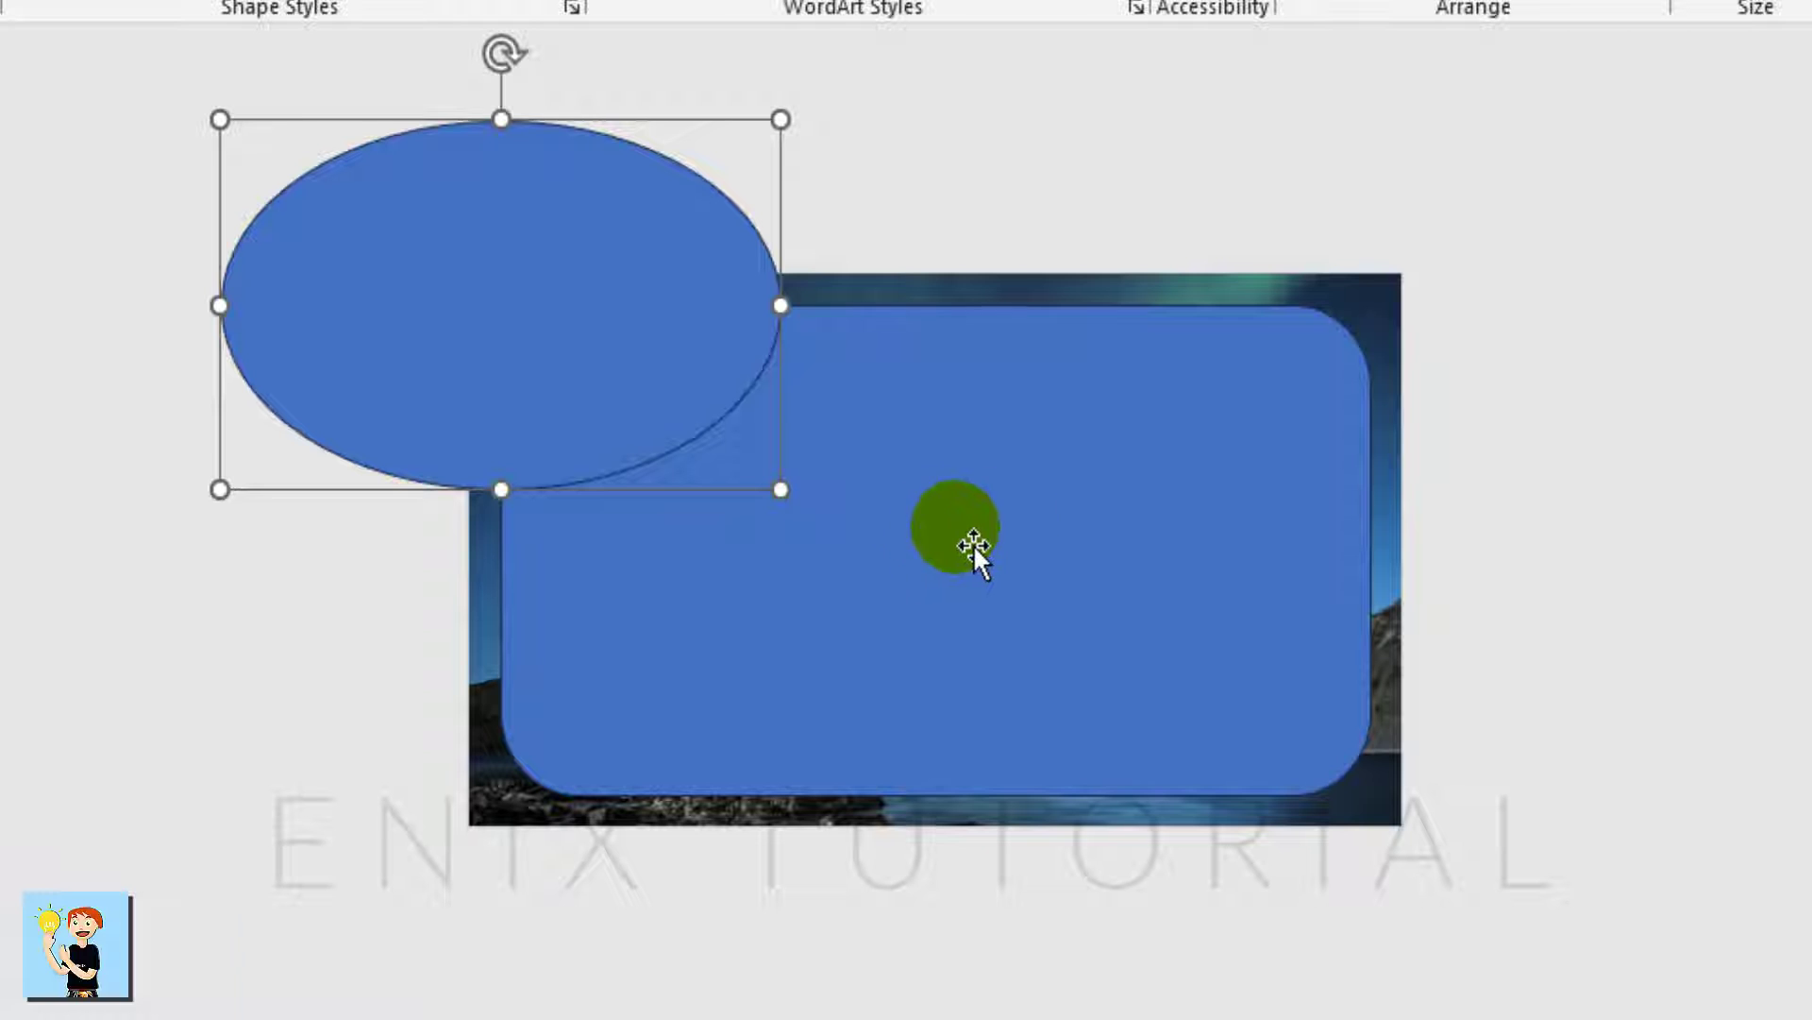
Fragment the selected rounded rectangle and oval with Merge Shapes.
{"action": "left_click", "coordinate": [1182, 482]}
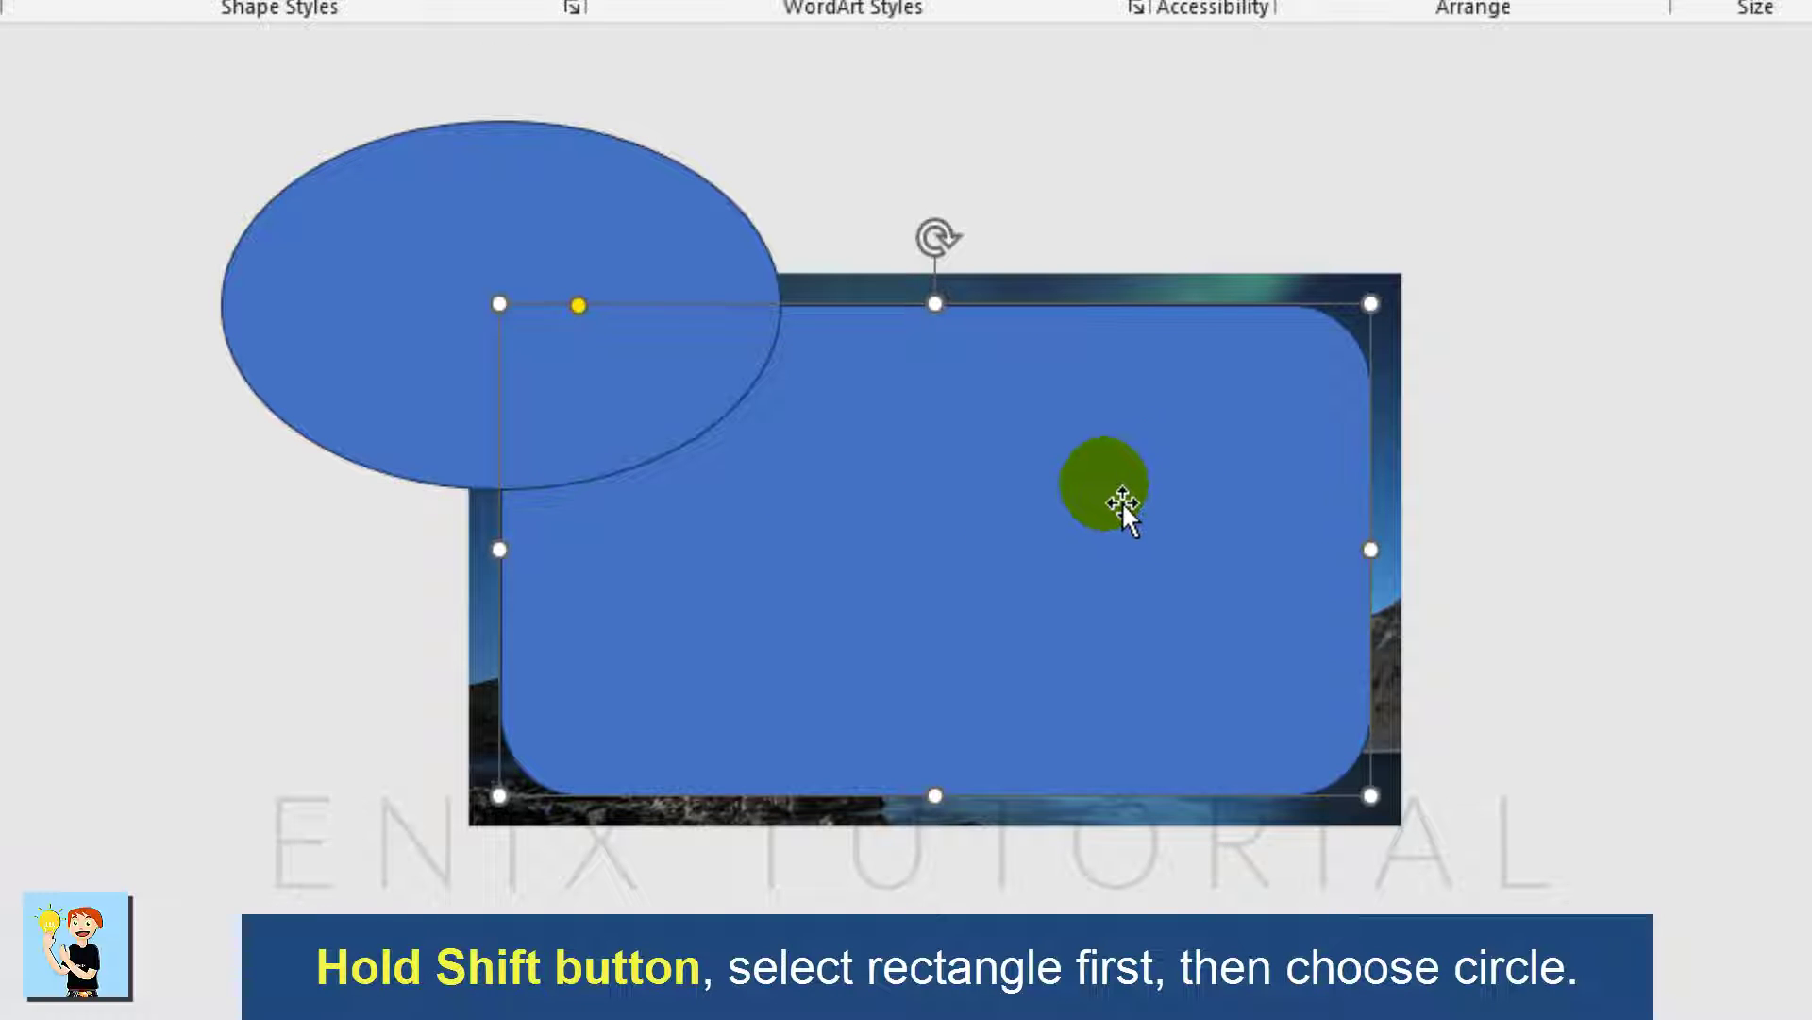
{"action": "left_click_drag", "start_coordinate": [1122, 502], "coordinate": [732, 329]}
{"action": "left_click", "coordinate": [552, 243], "text": "shift"}
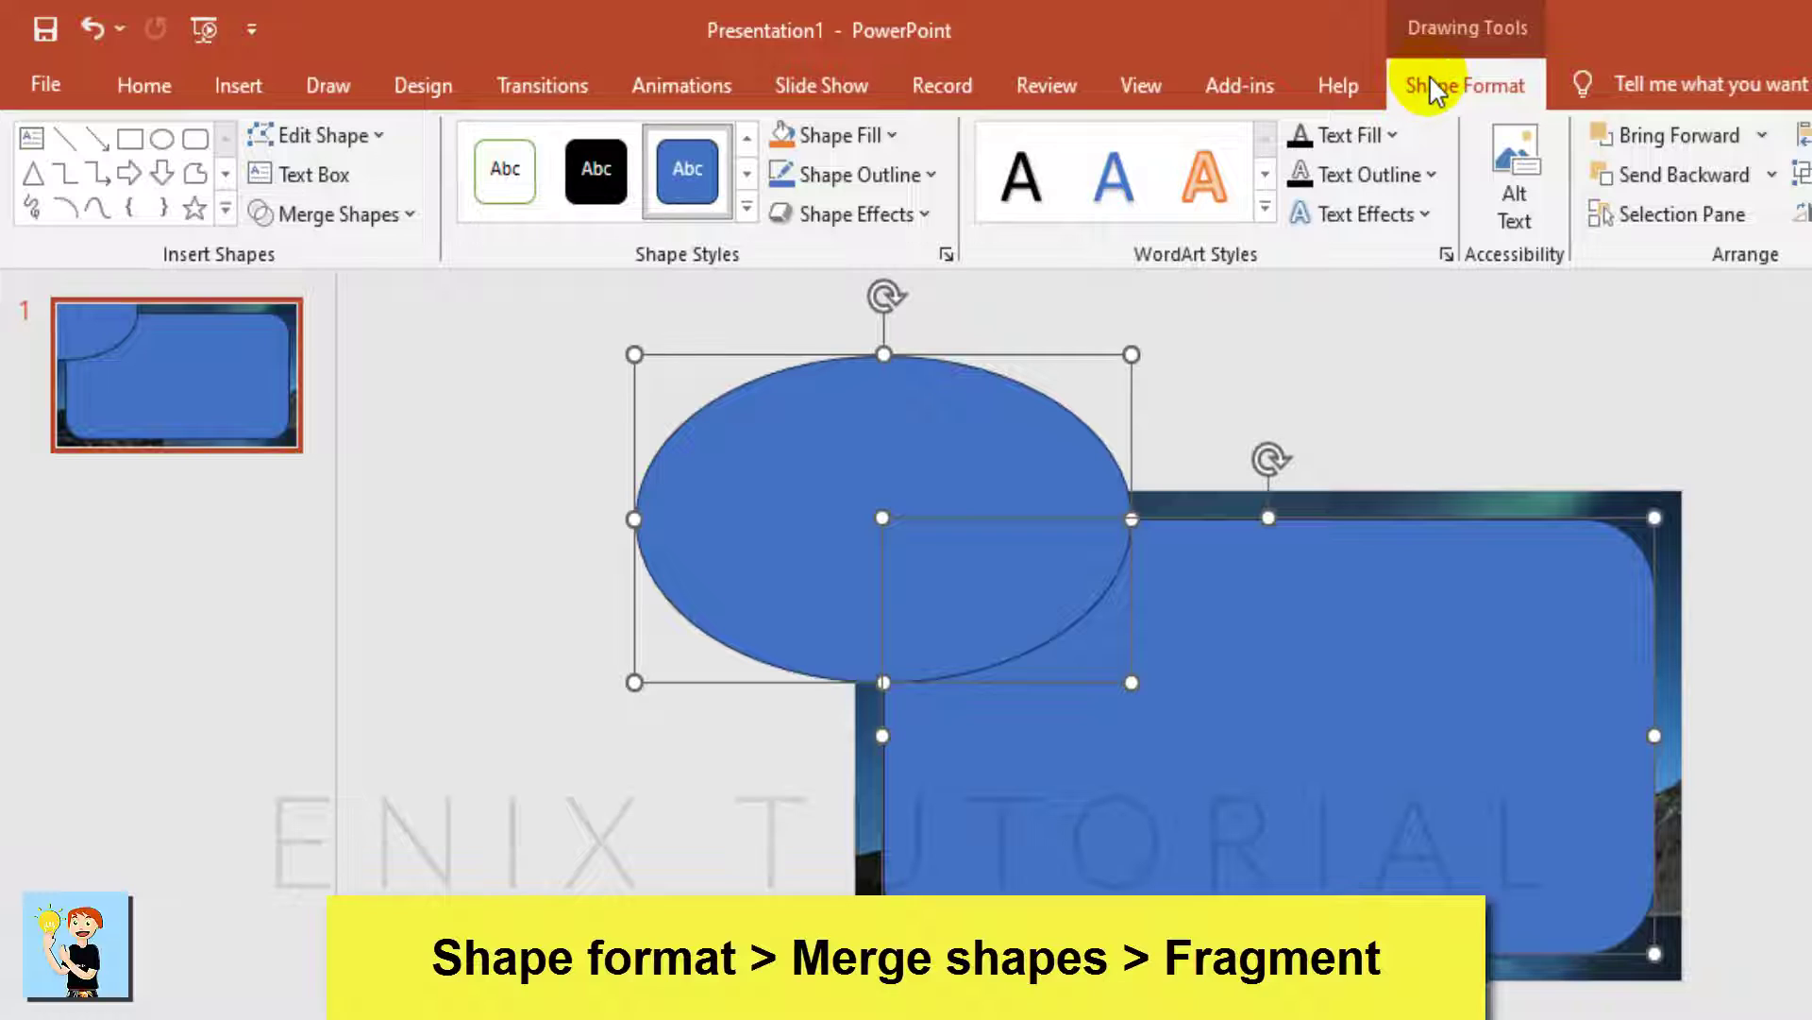
{"action": "left_click", "coordinate": [385, 217]}
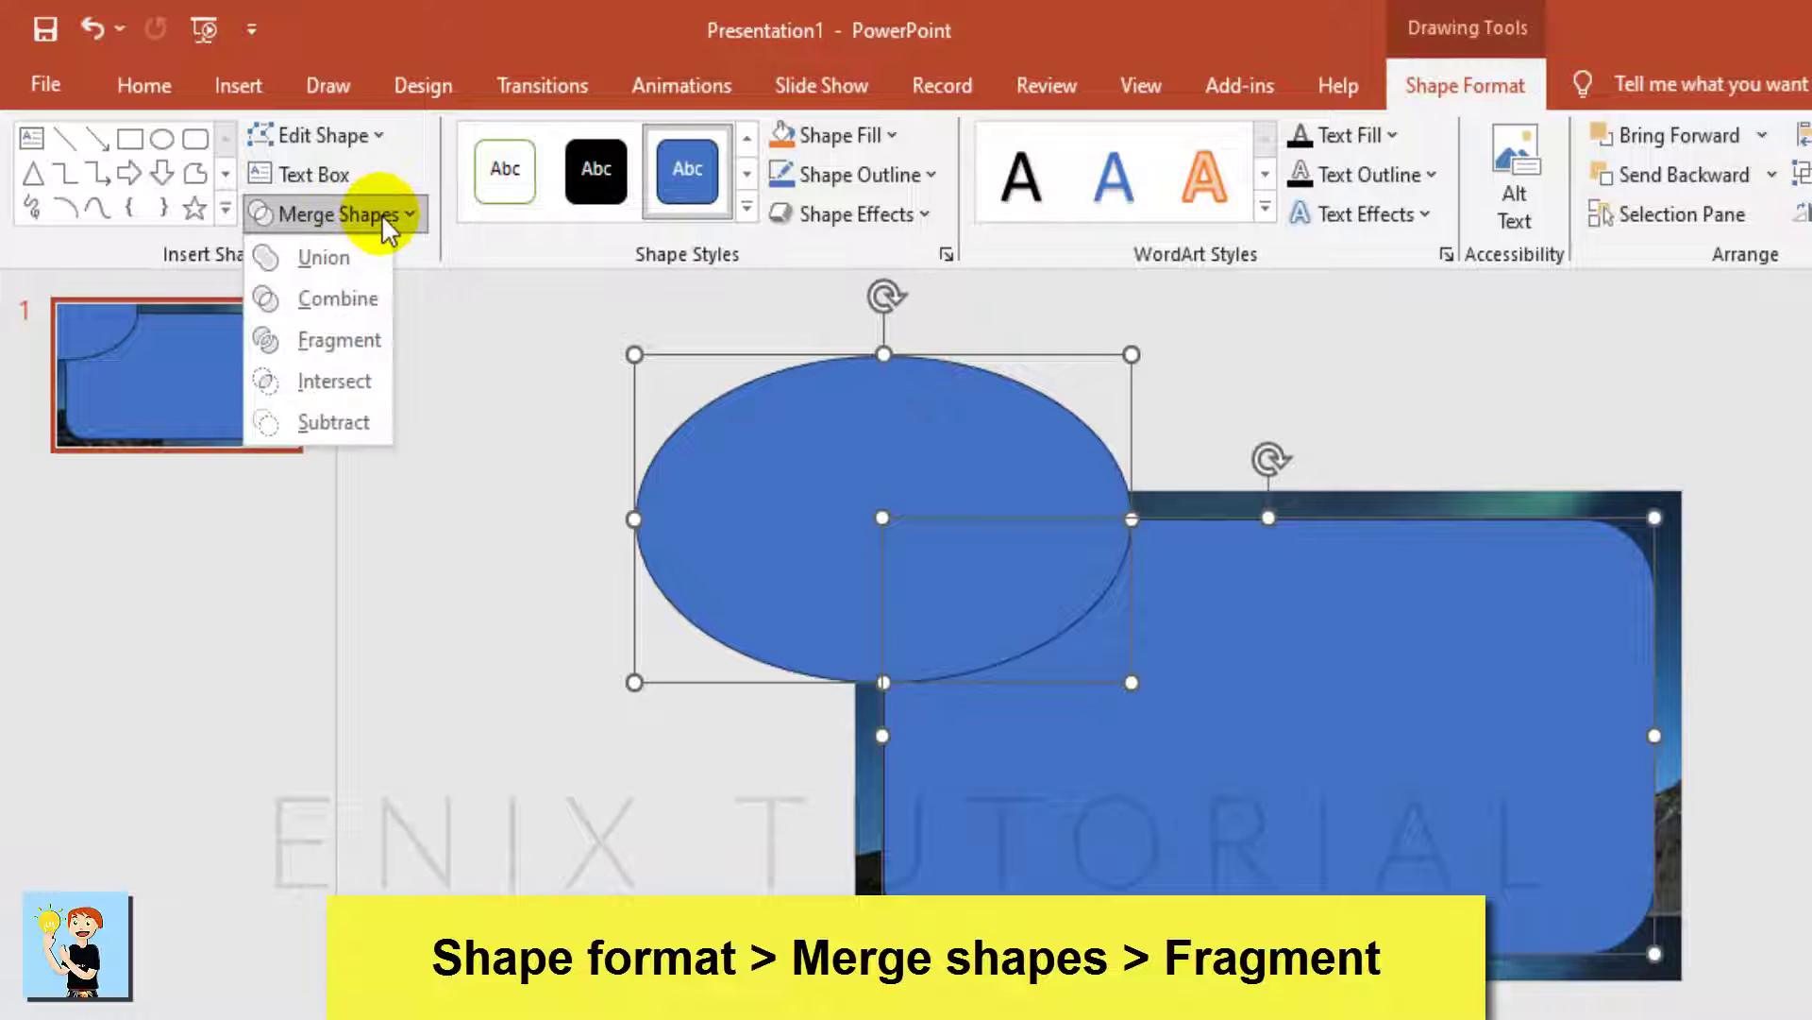
{"action": "left_click", "coordinate": [337, 337]}
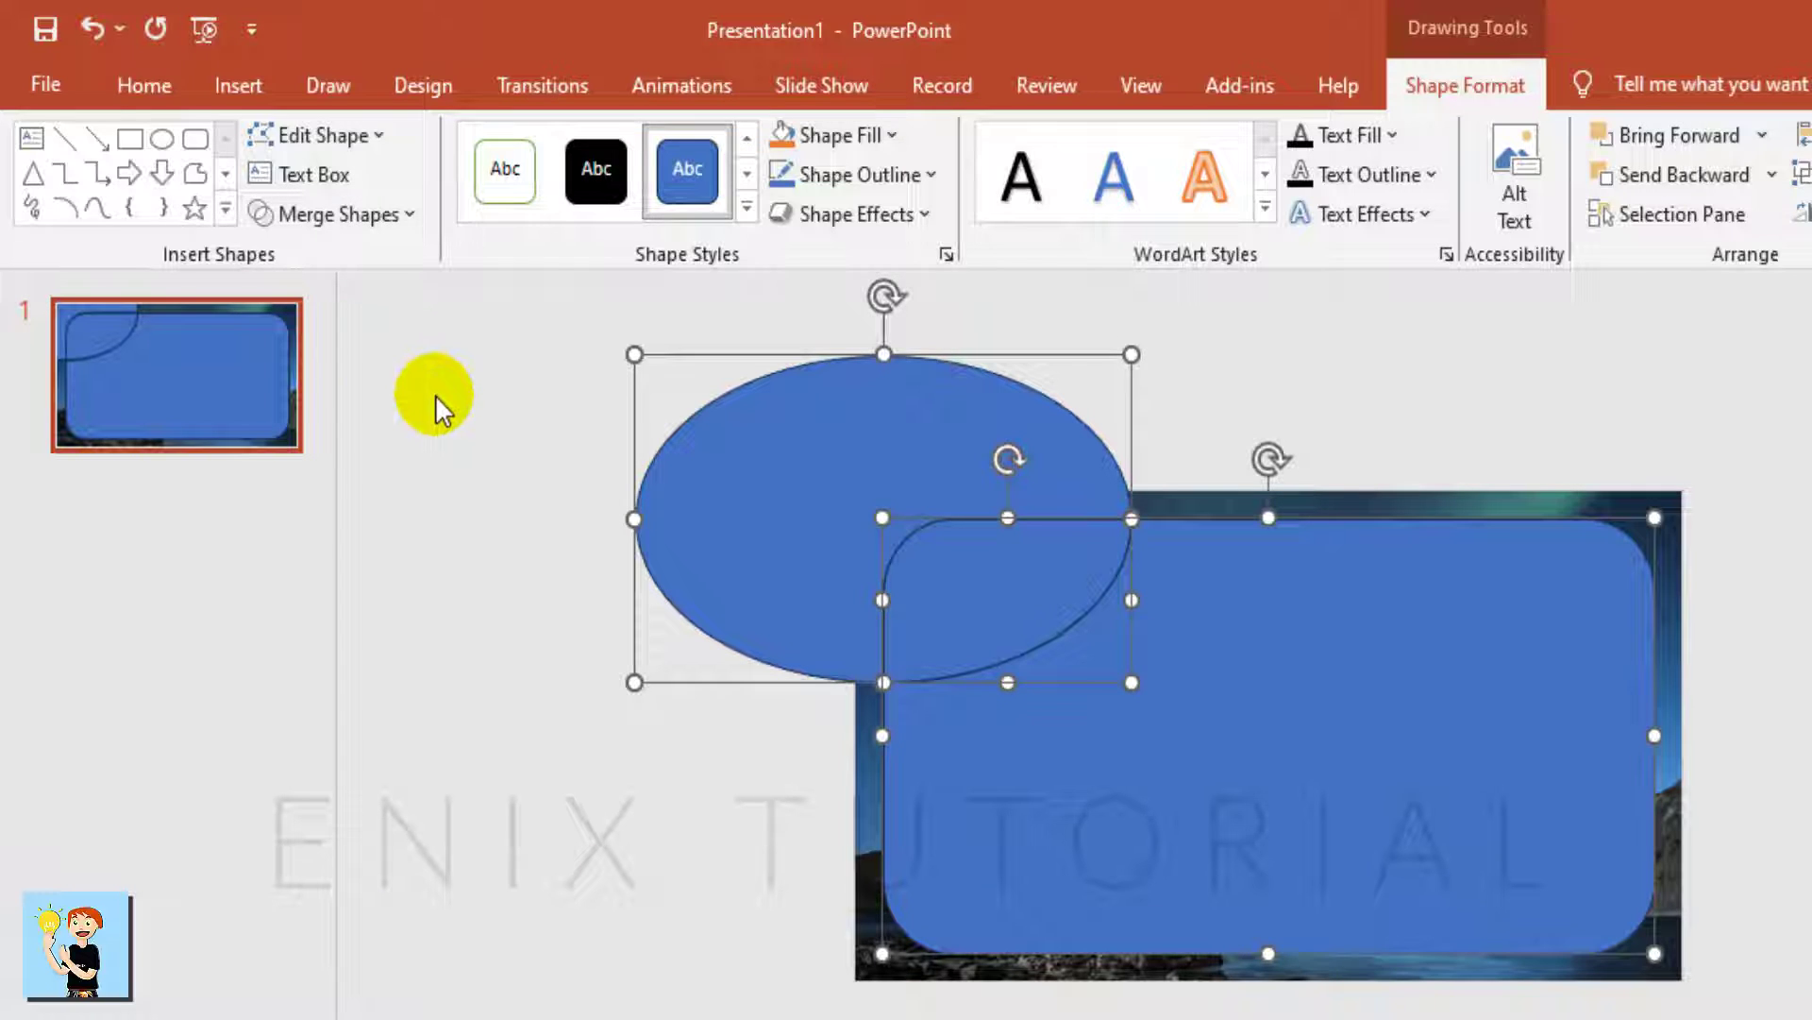
Remove the outer oval fragment, leaving the rectangle with a curved corner piece.
{"action": "left_click", "coordinate": [534, 513]}
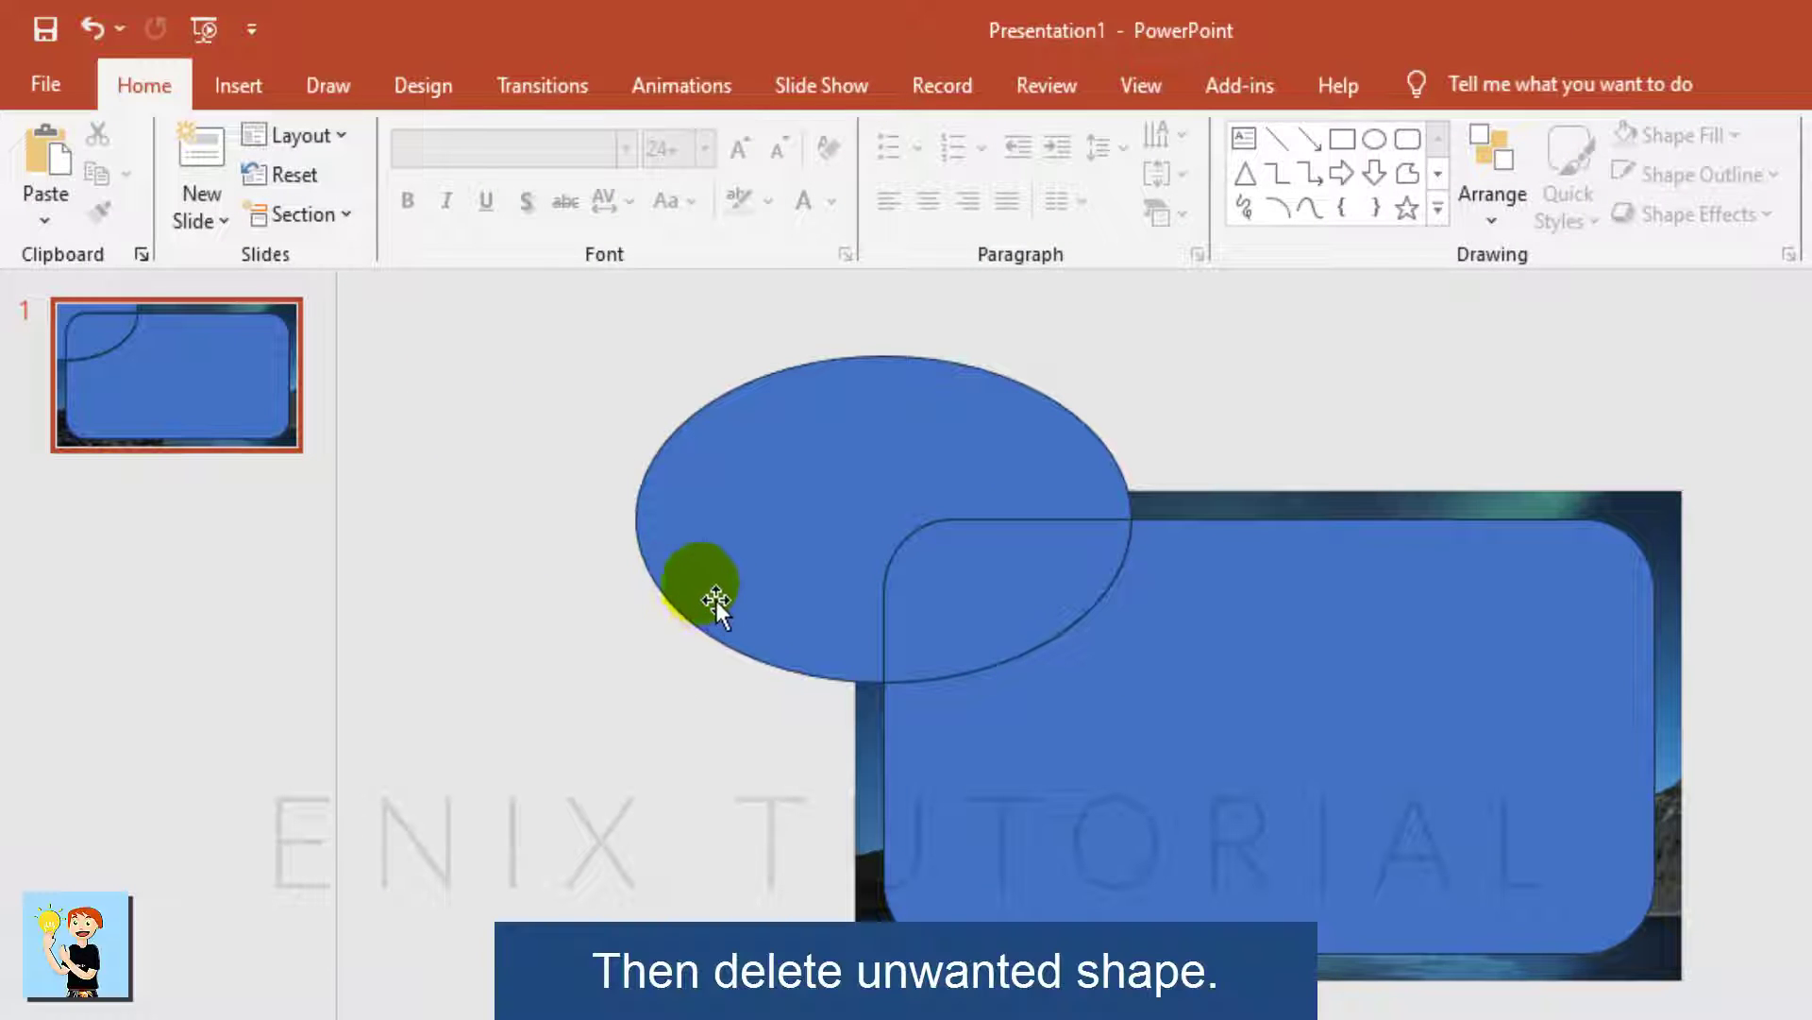
{"action": "left_click", "coordinate": [740, 466]}
{"action": "key", "text": "Delete"}
{"action": "left_click_drag", "start_coordinate": [768, 519], "coordinate": [695, 433]}
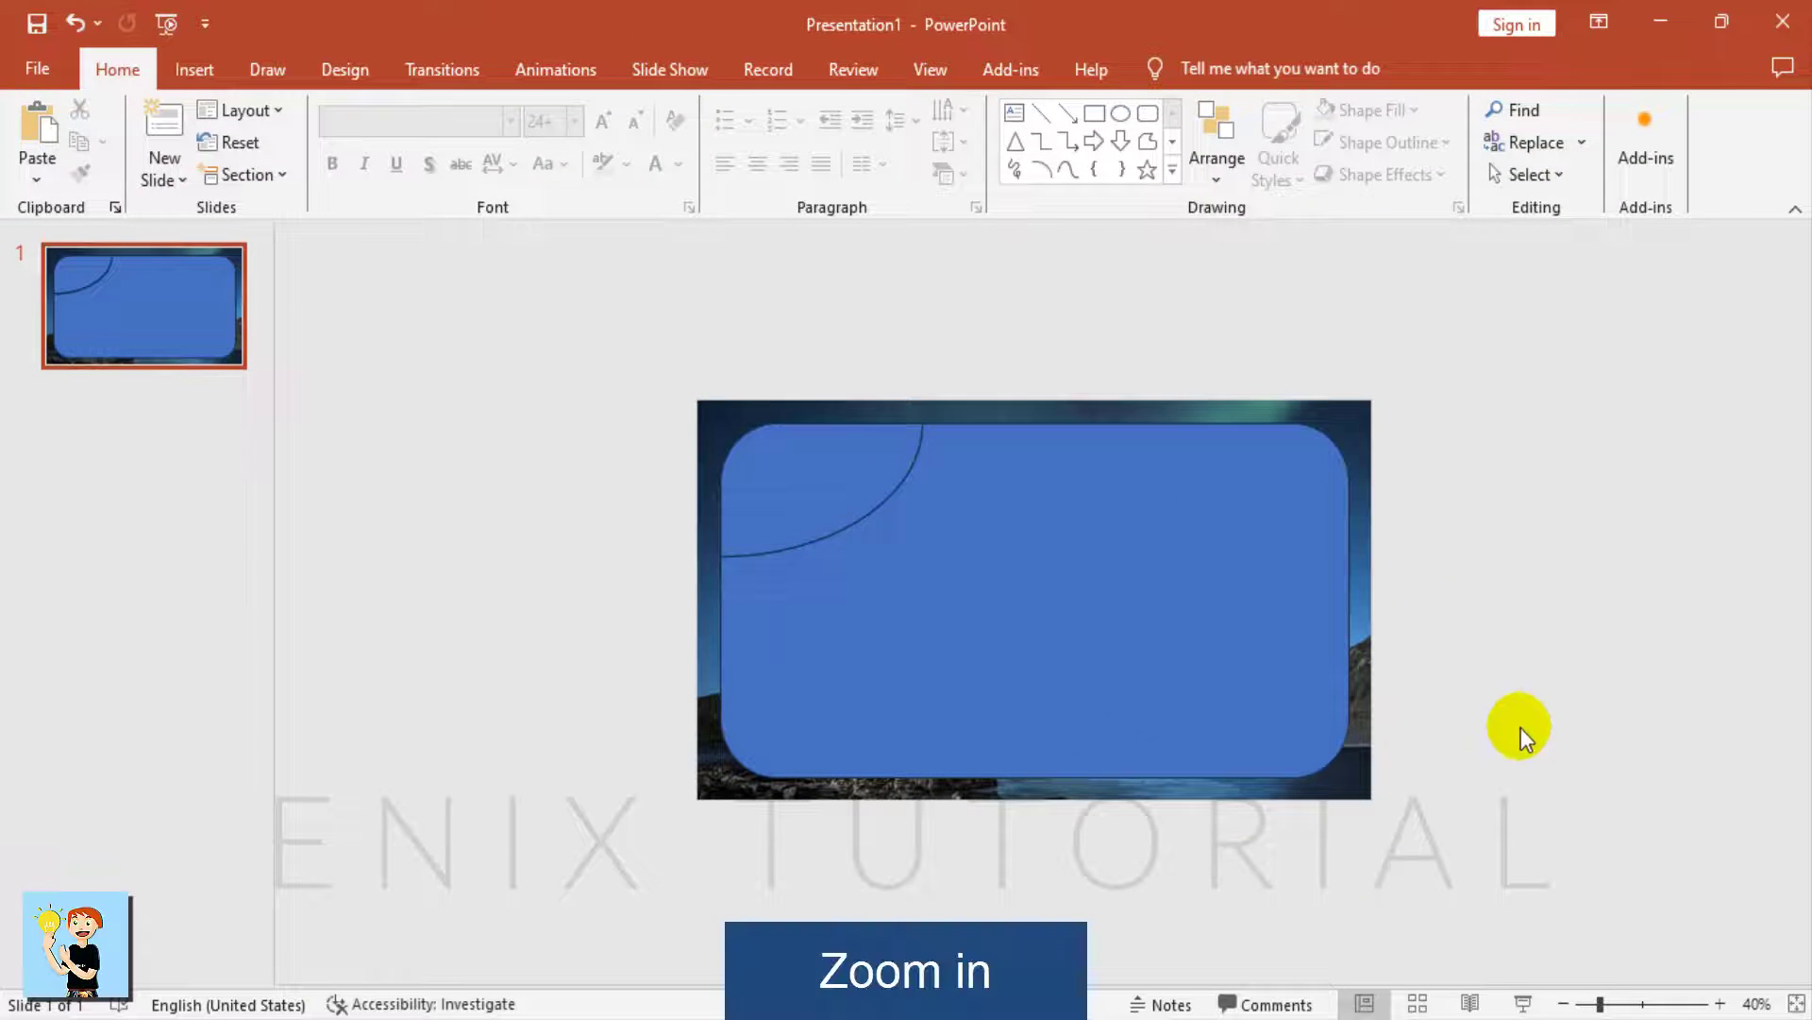
Fill the large rounded rectangle white via Format Shape.
{"action": "left_click", "coordinate": [1719, 1004]}
{"action": "left_click", "coordinate": [1719, 1004]}
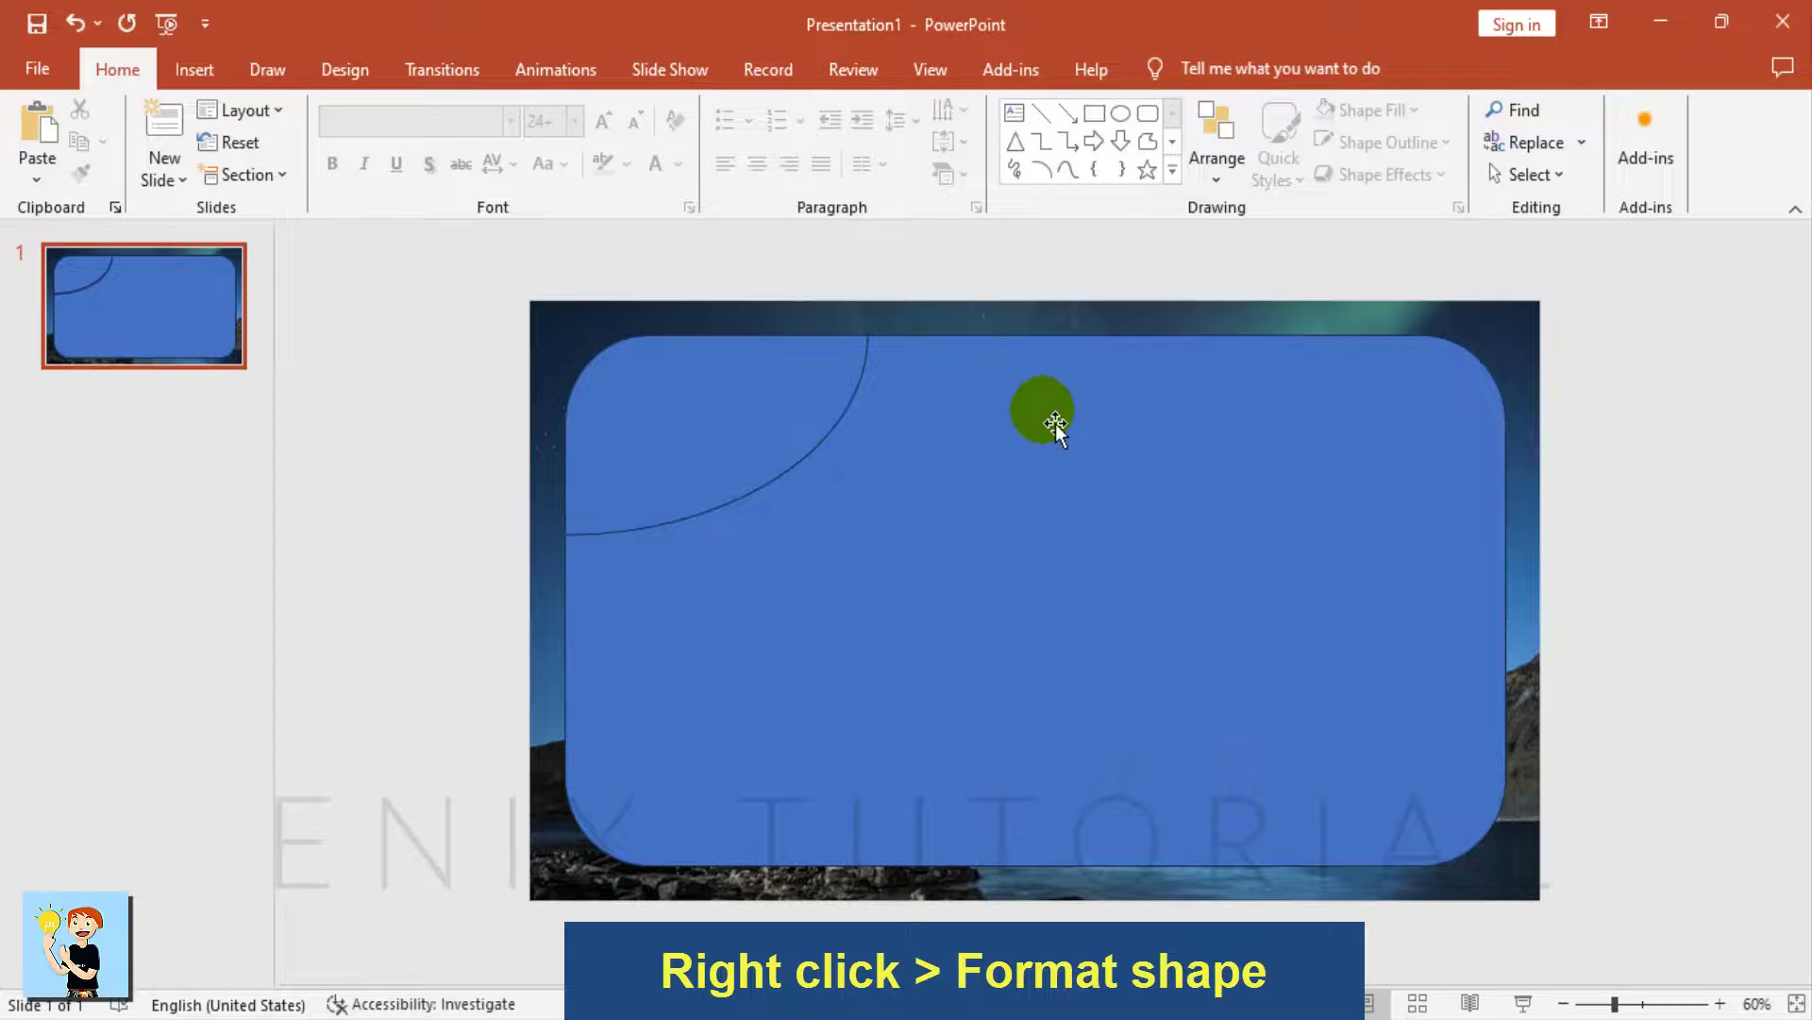
{"action": "left_click", "coordinate": [1055, 423]}
{"action": "right_click", "coordinate": [1046, 406]}
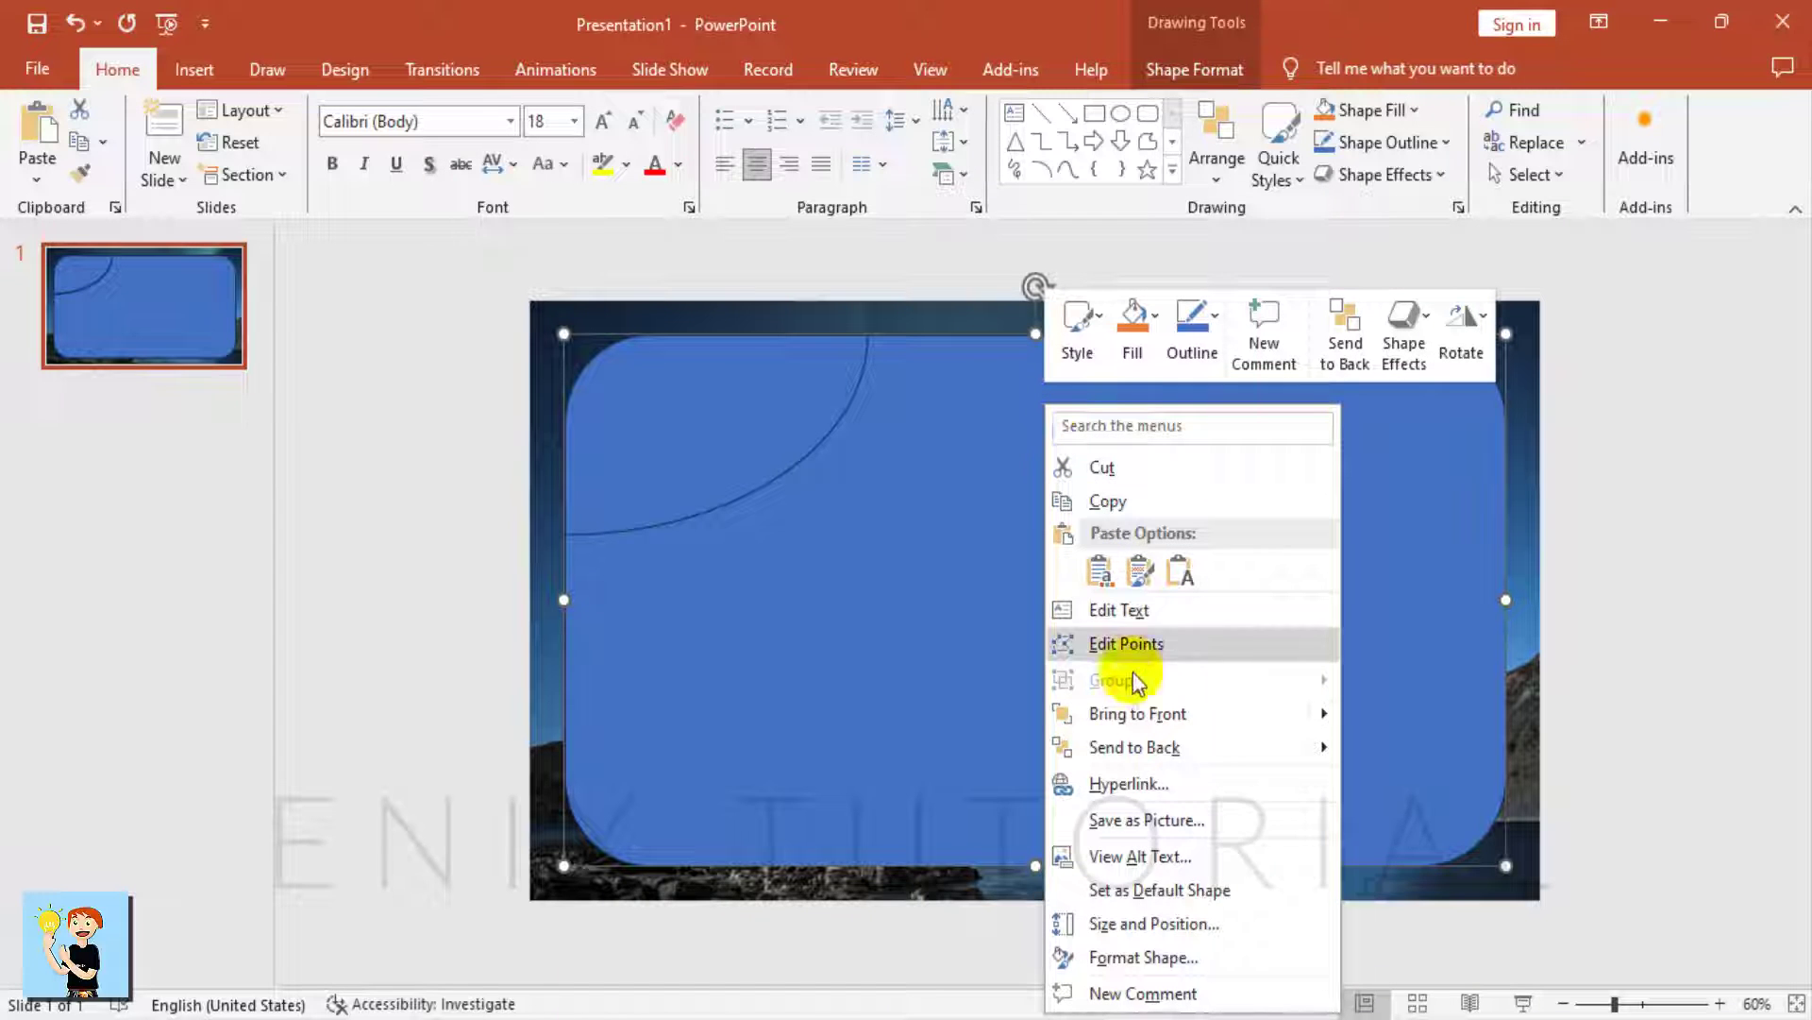
{"action": "left_click", "coordinate": [1155, 957]}
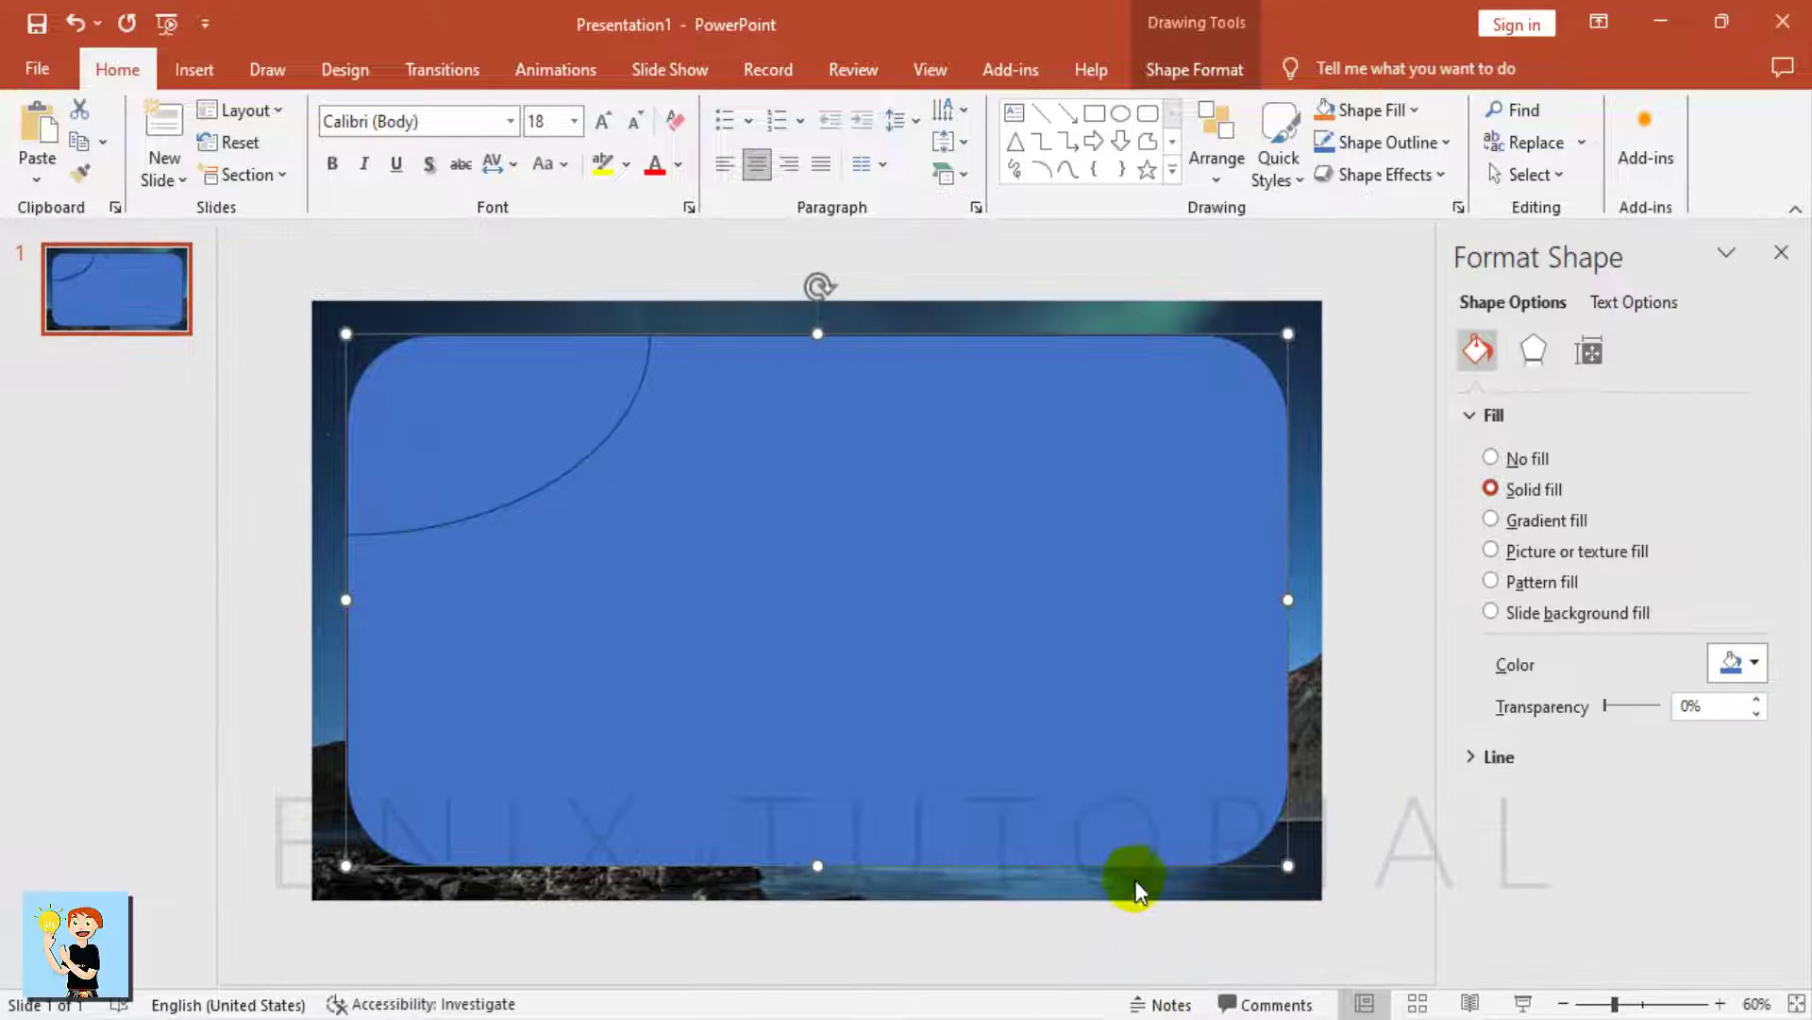
{"action": "left_click", "coordinate": [1749, 666]}
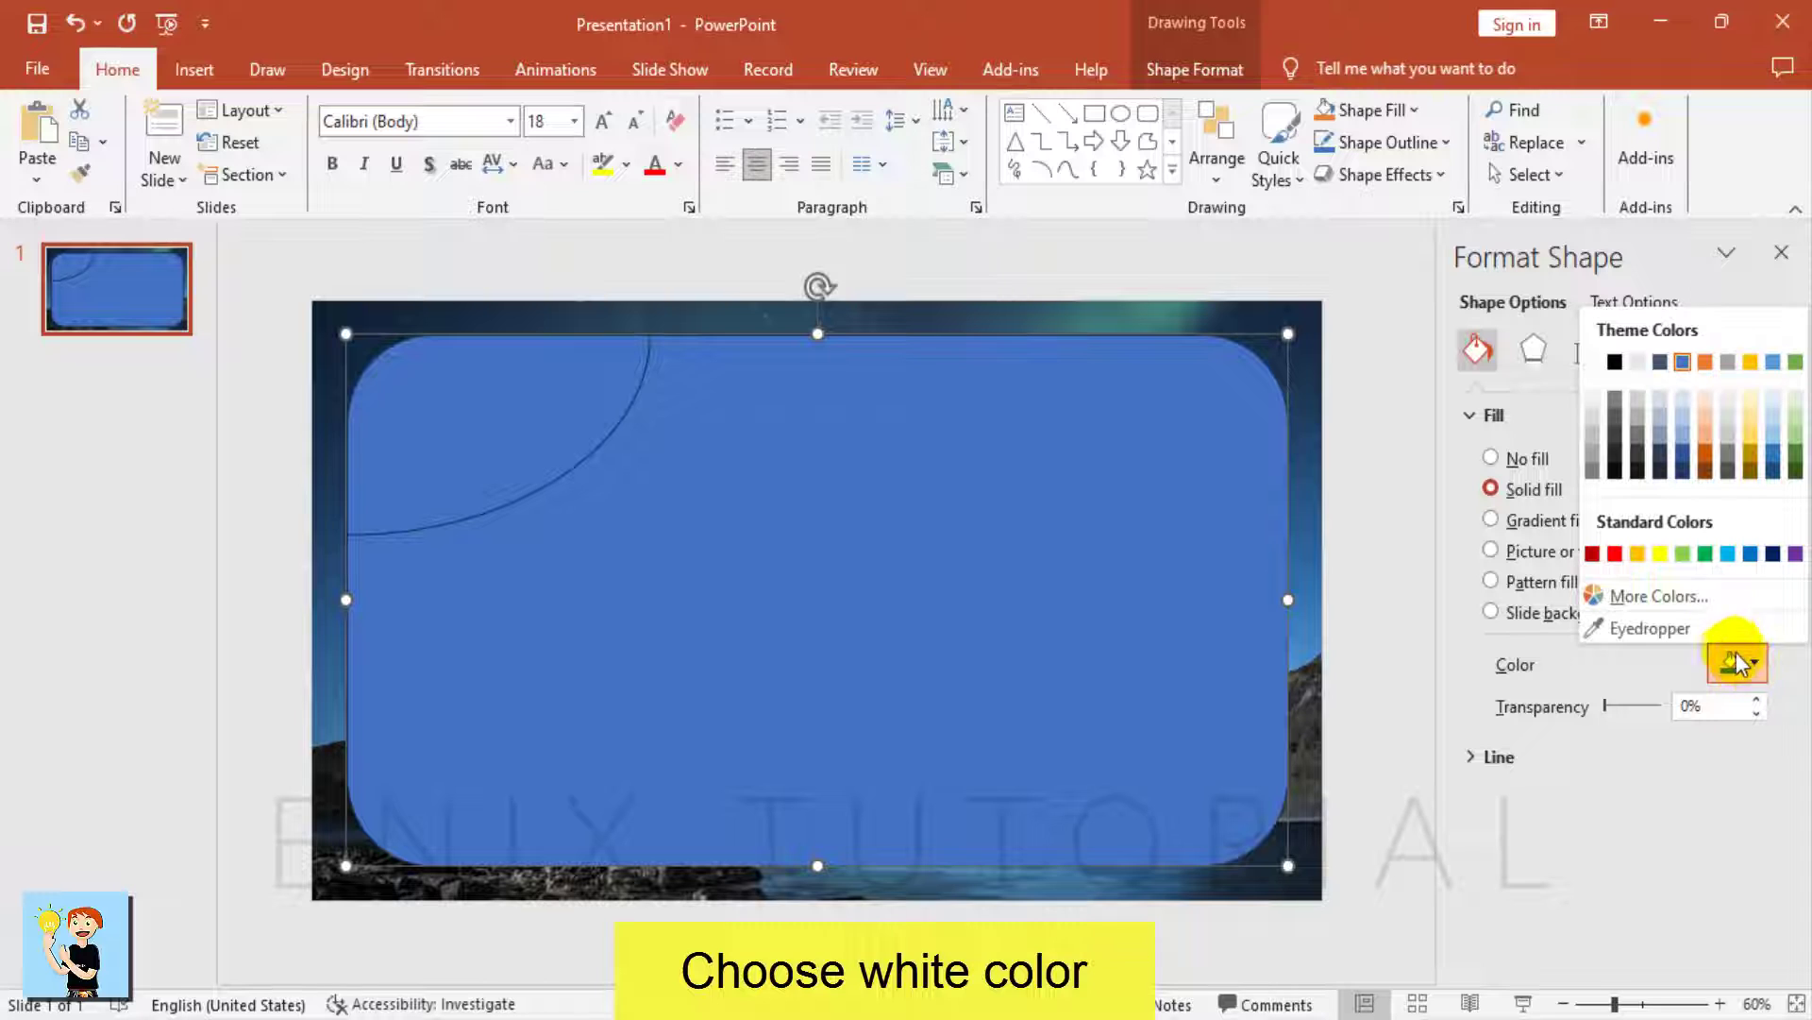
{"action": "left_click", "coordinate": [1592, 362]}
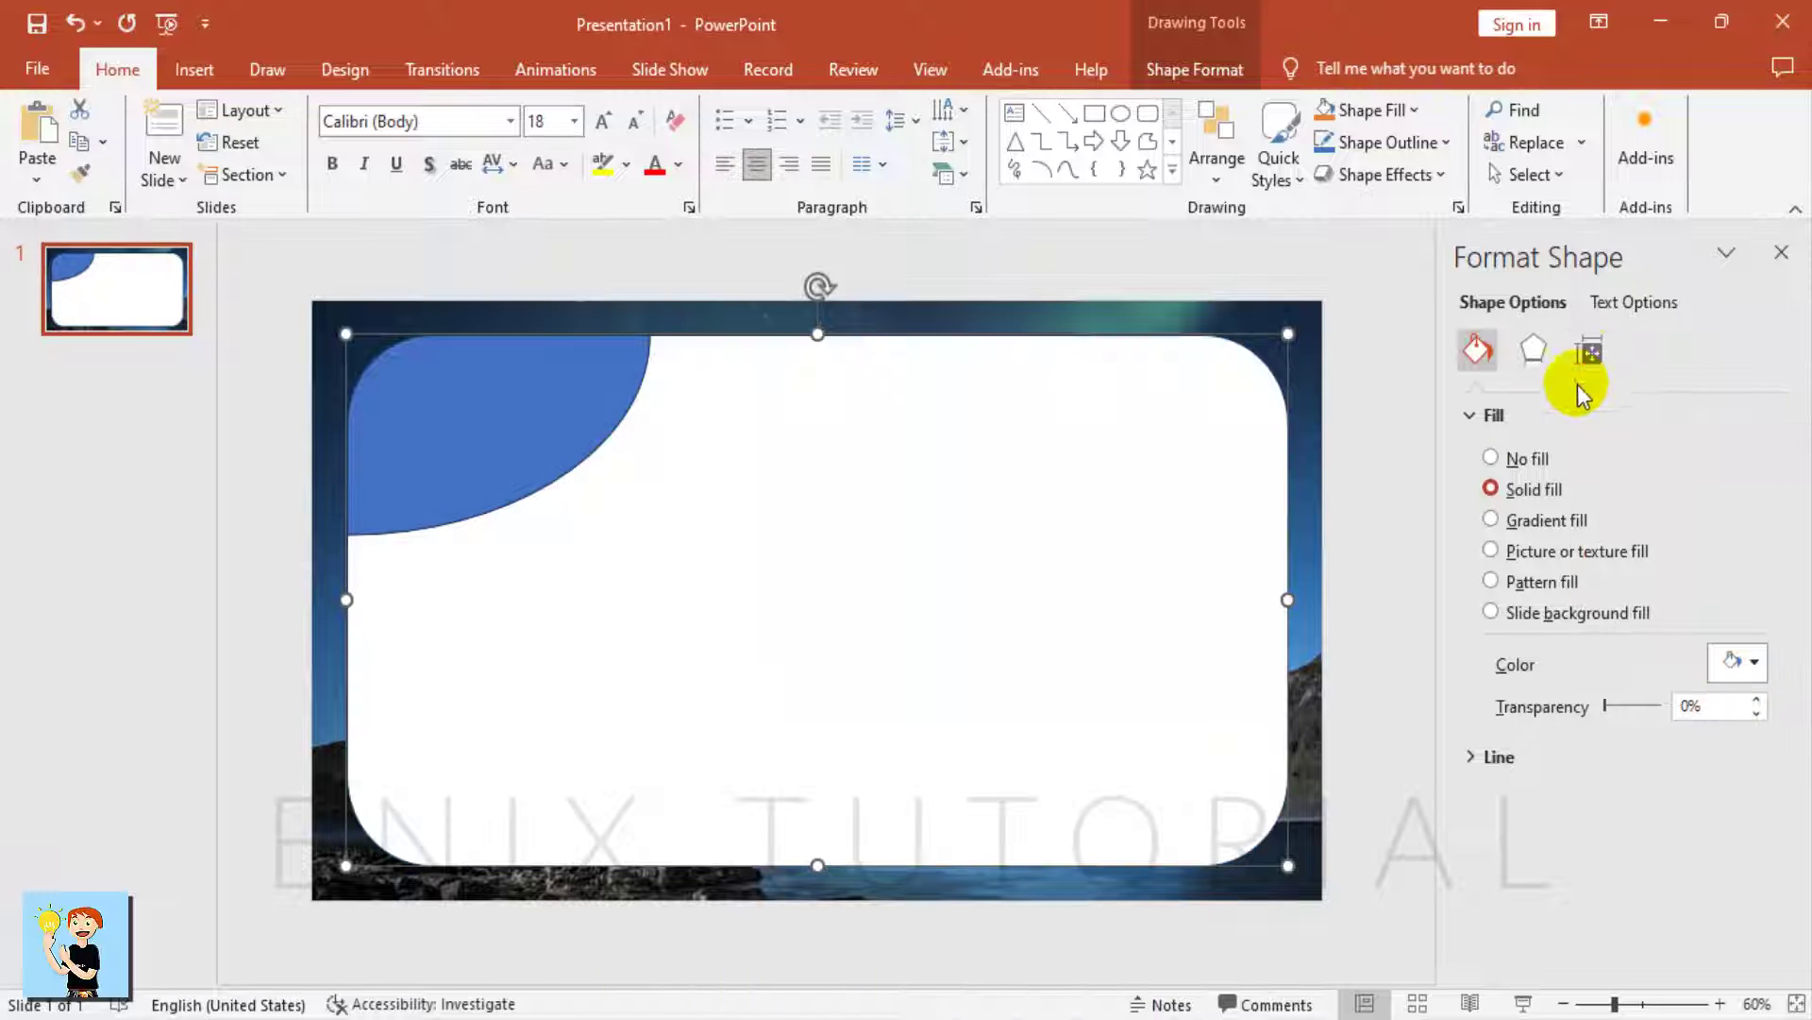
Fill the curved top-left corner piece light blue.
{"action": "left_click", "coordinate": [548, 420]}
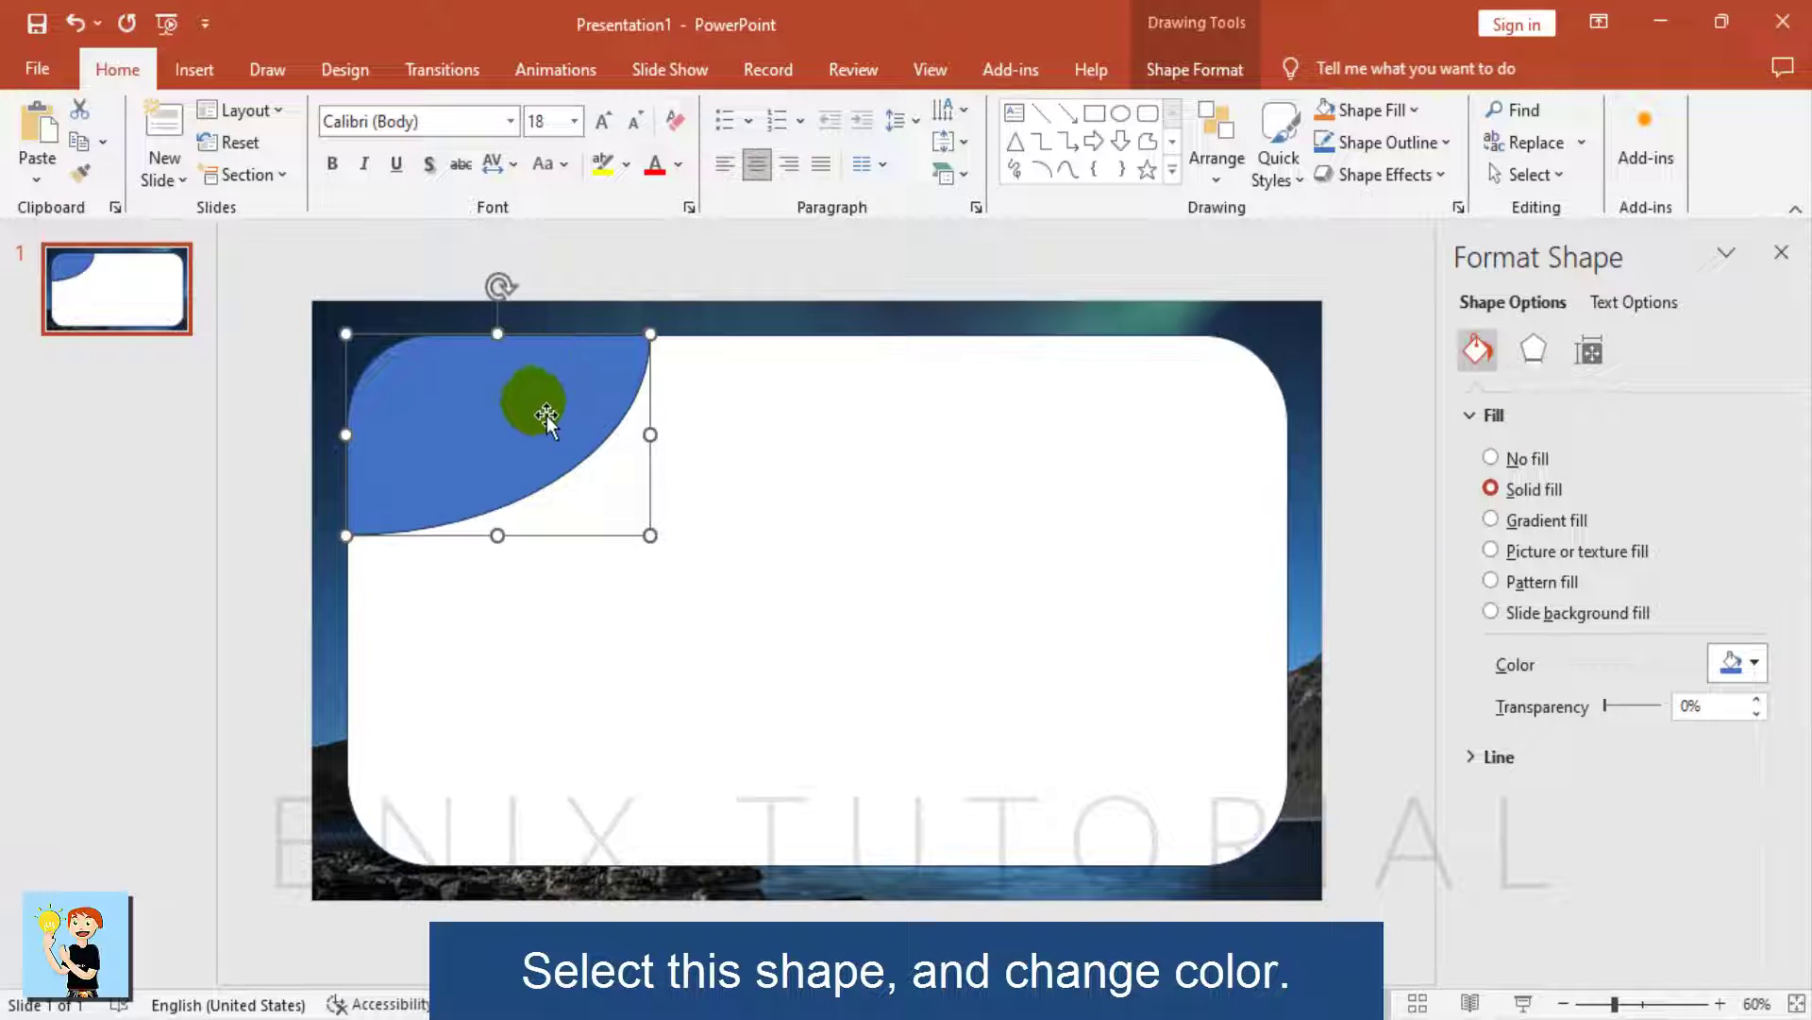
{"action": "left_click", "coordinate": [1725, 663]}
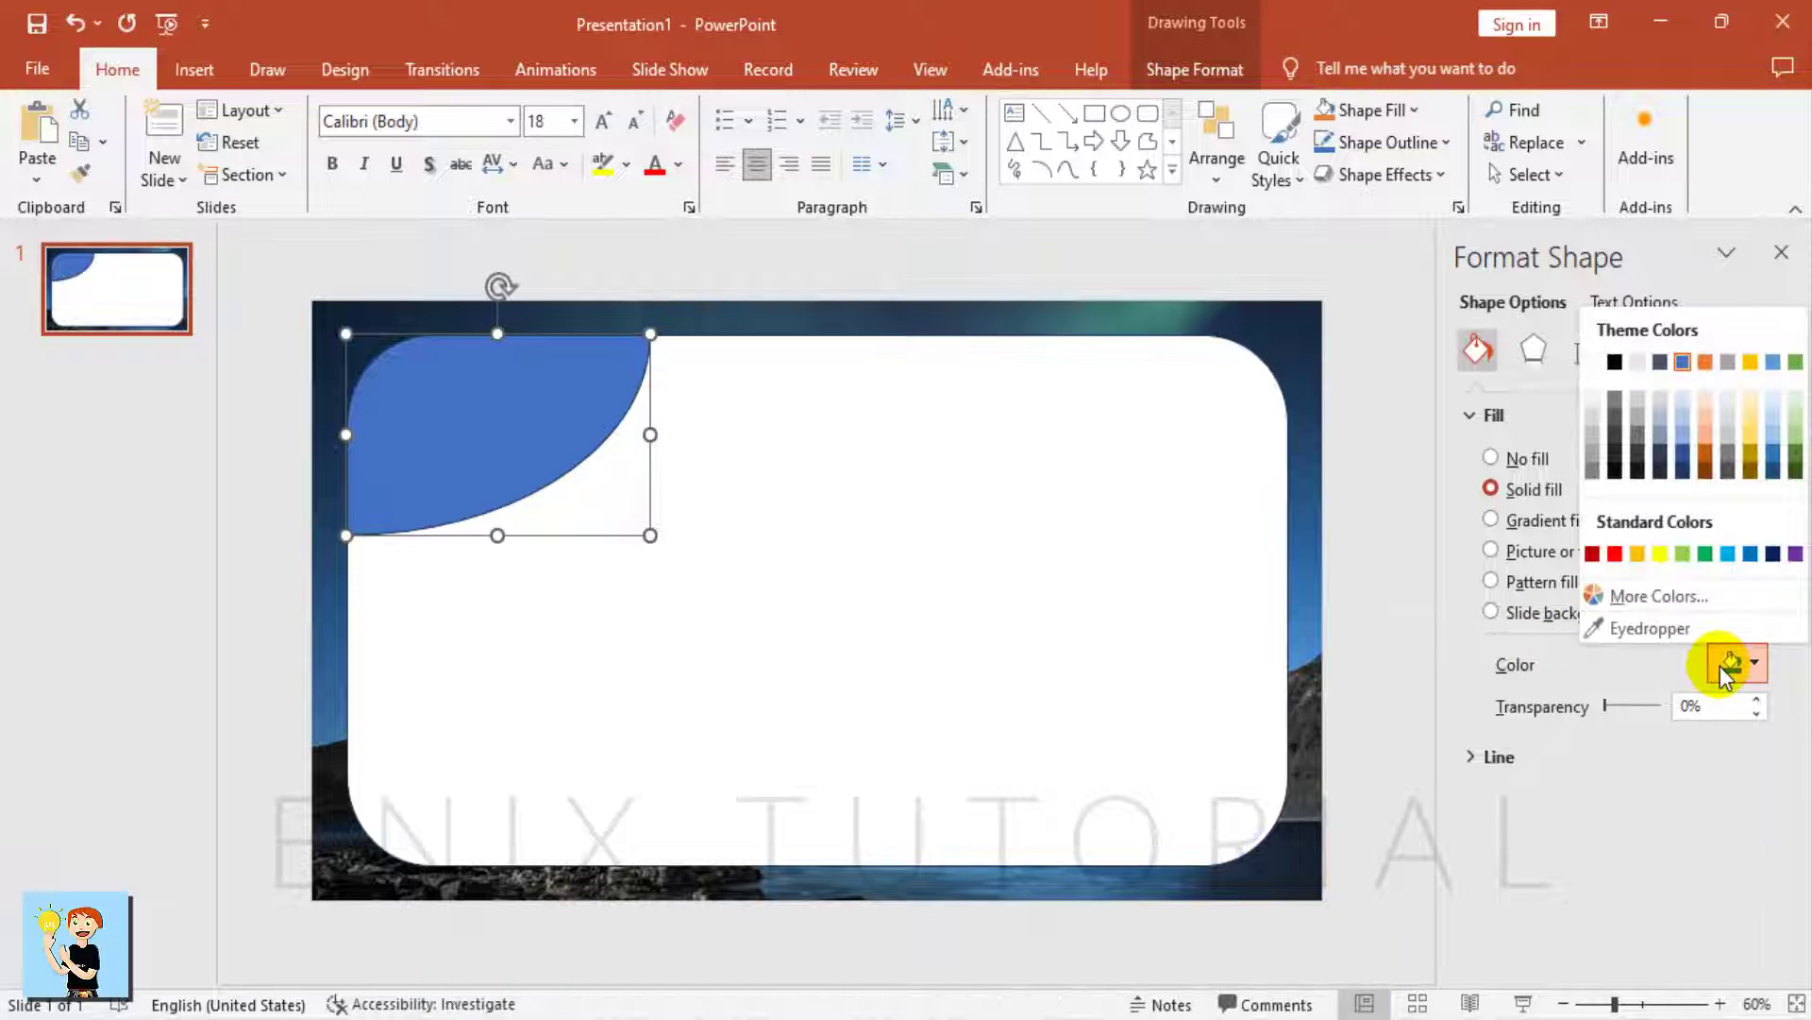
{"action": "left_click", "coordinate": [1728, 553]}
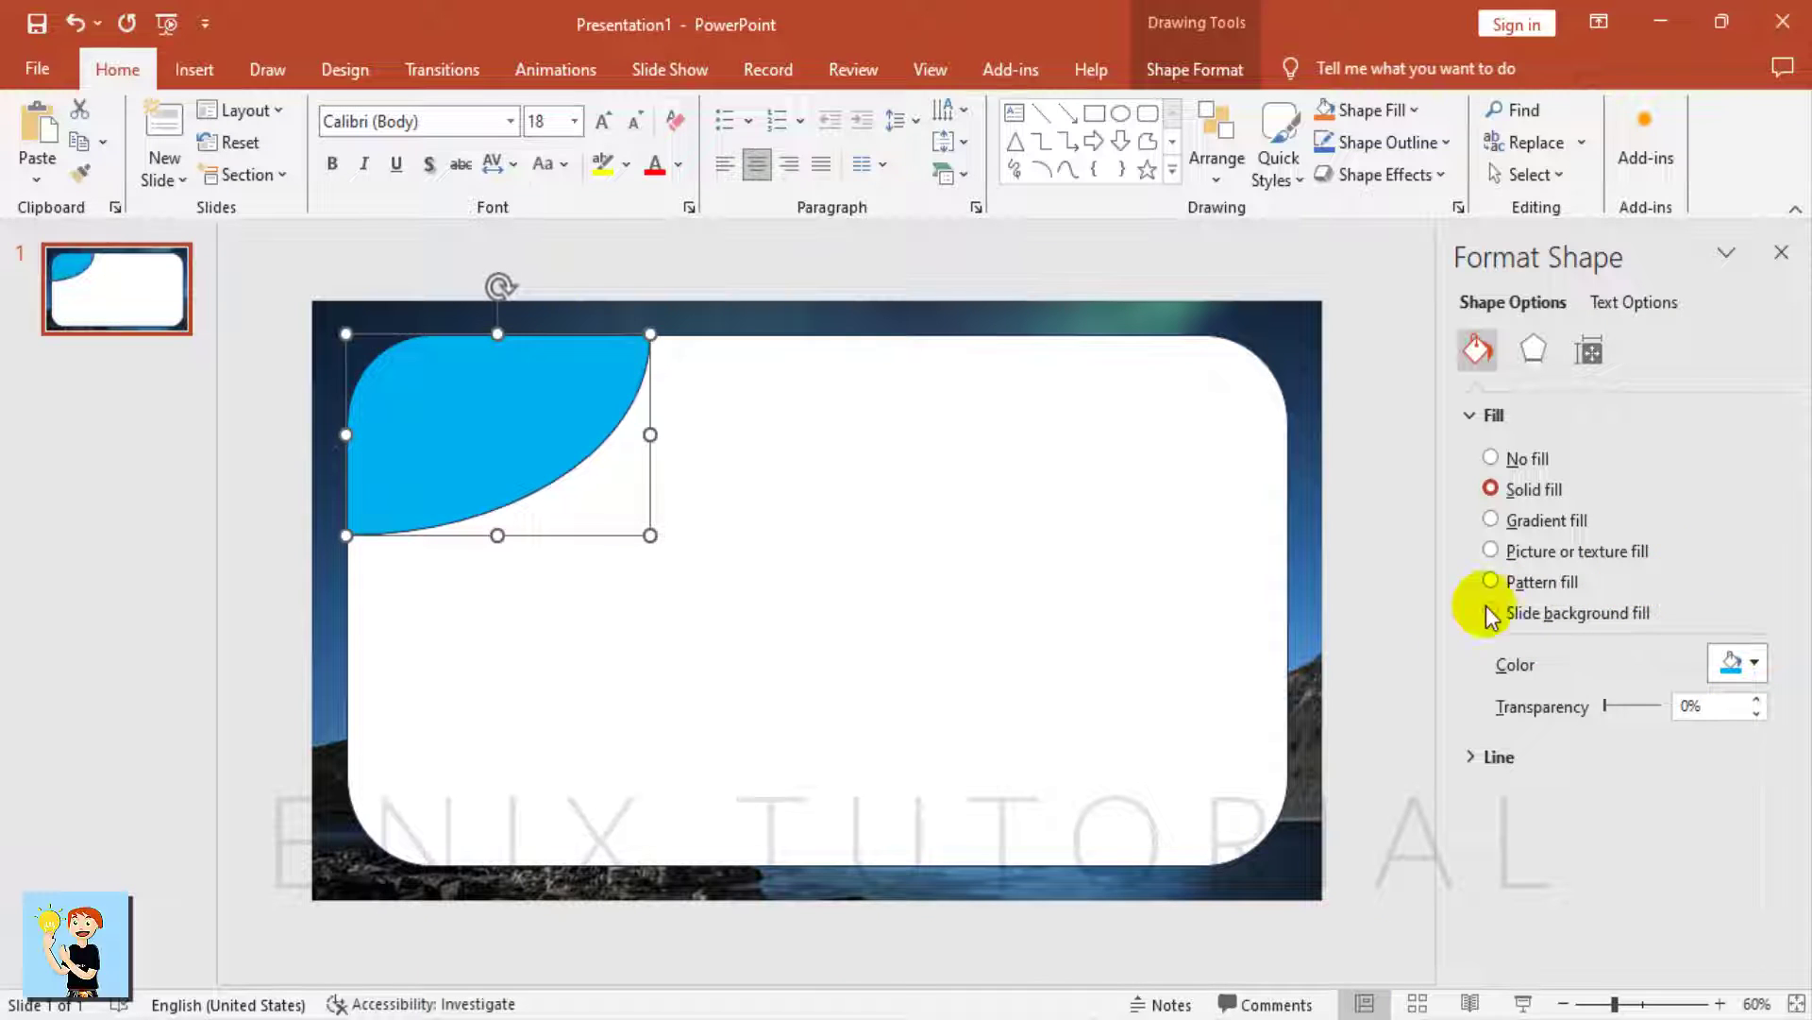
{"action": "left_click", "coordinate": [1095, 590]}
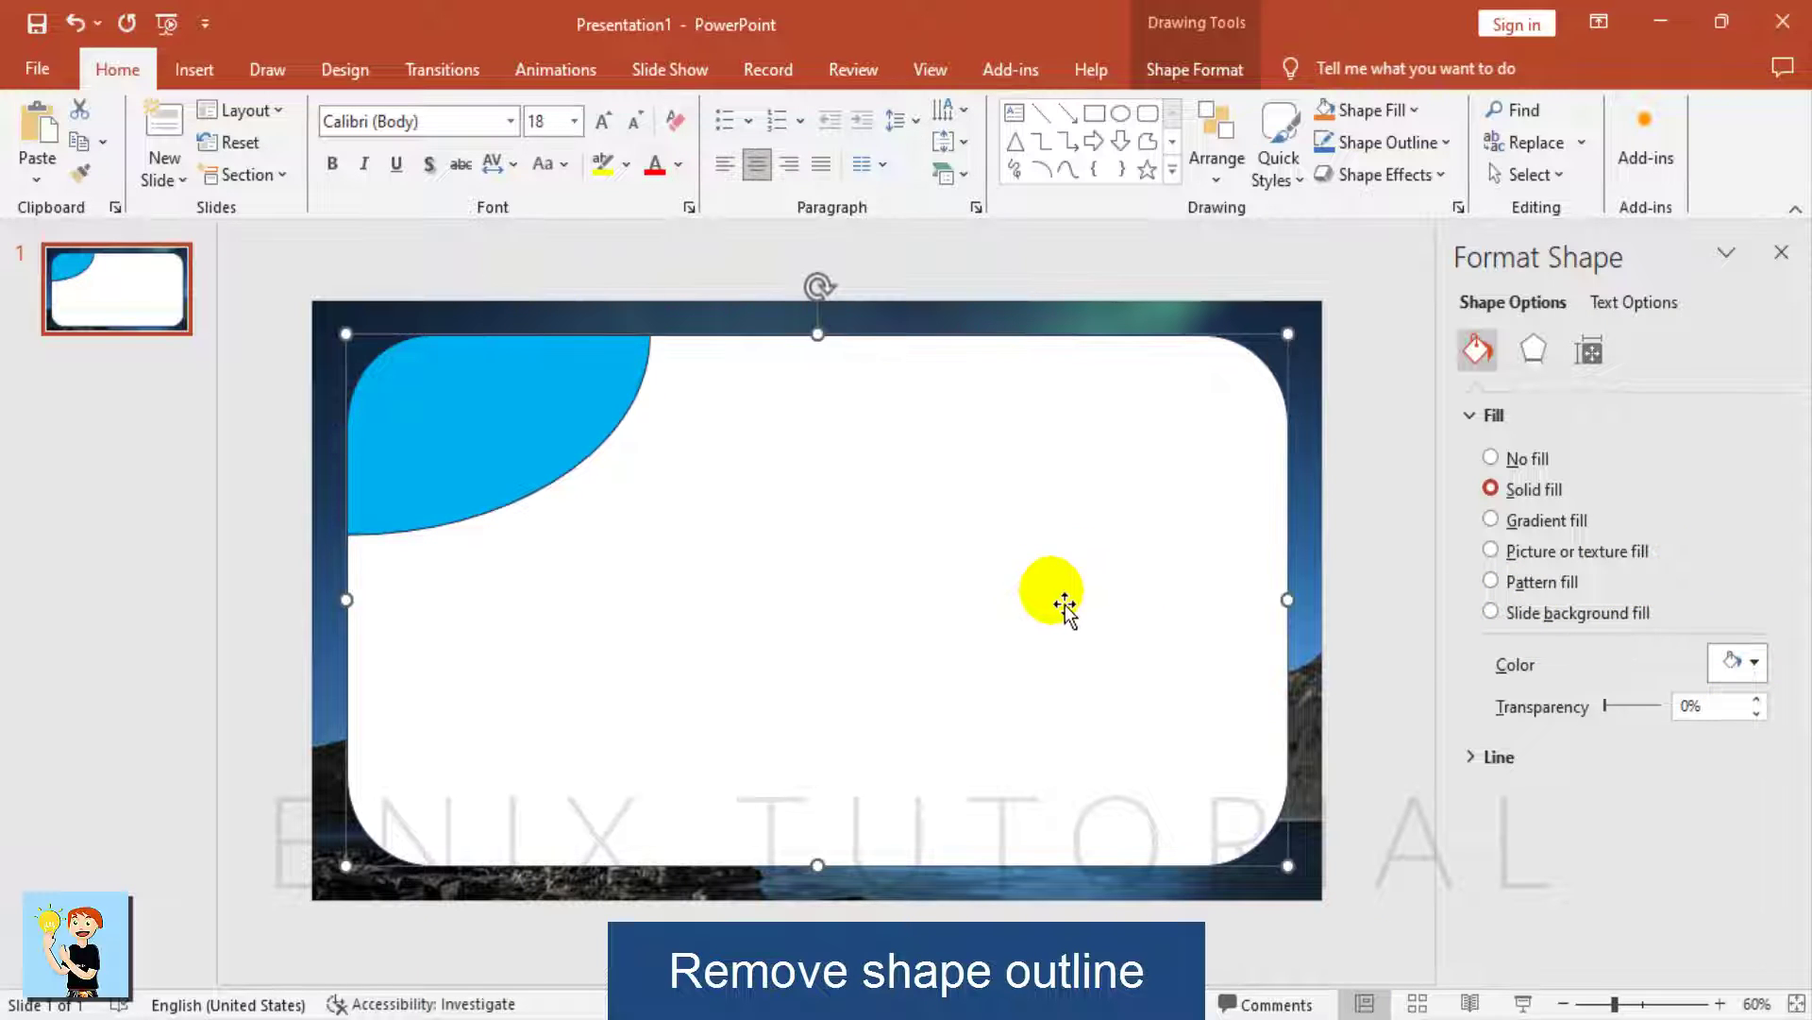
Set No Outline on the white rectangle and the light blue corner piece.
{"action": "left_click", "coordinate": [1191, 64]}
{"action": "left_click", "coordinate": [715, 147]}
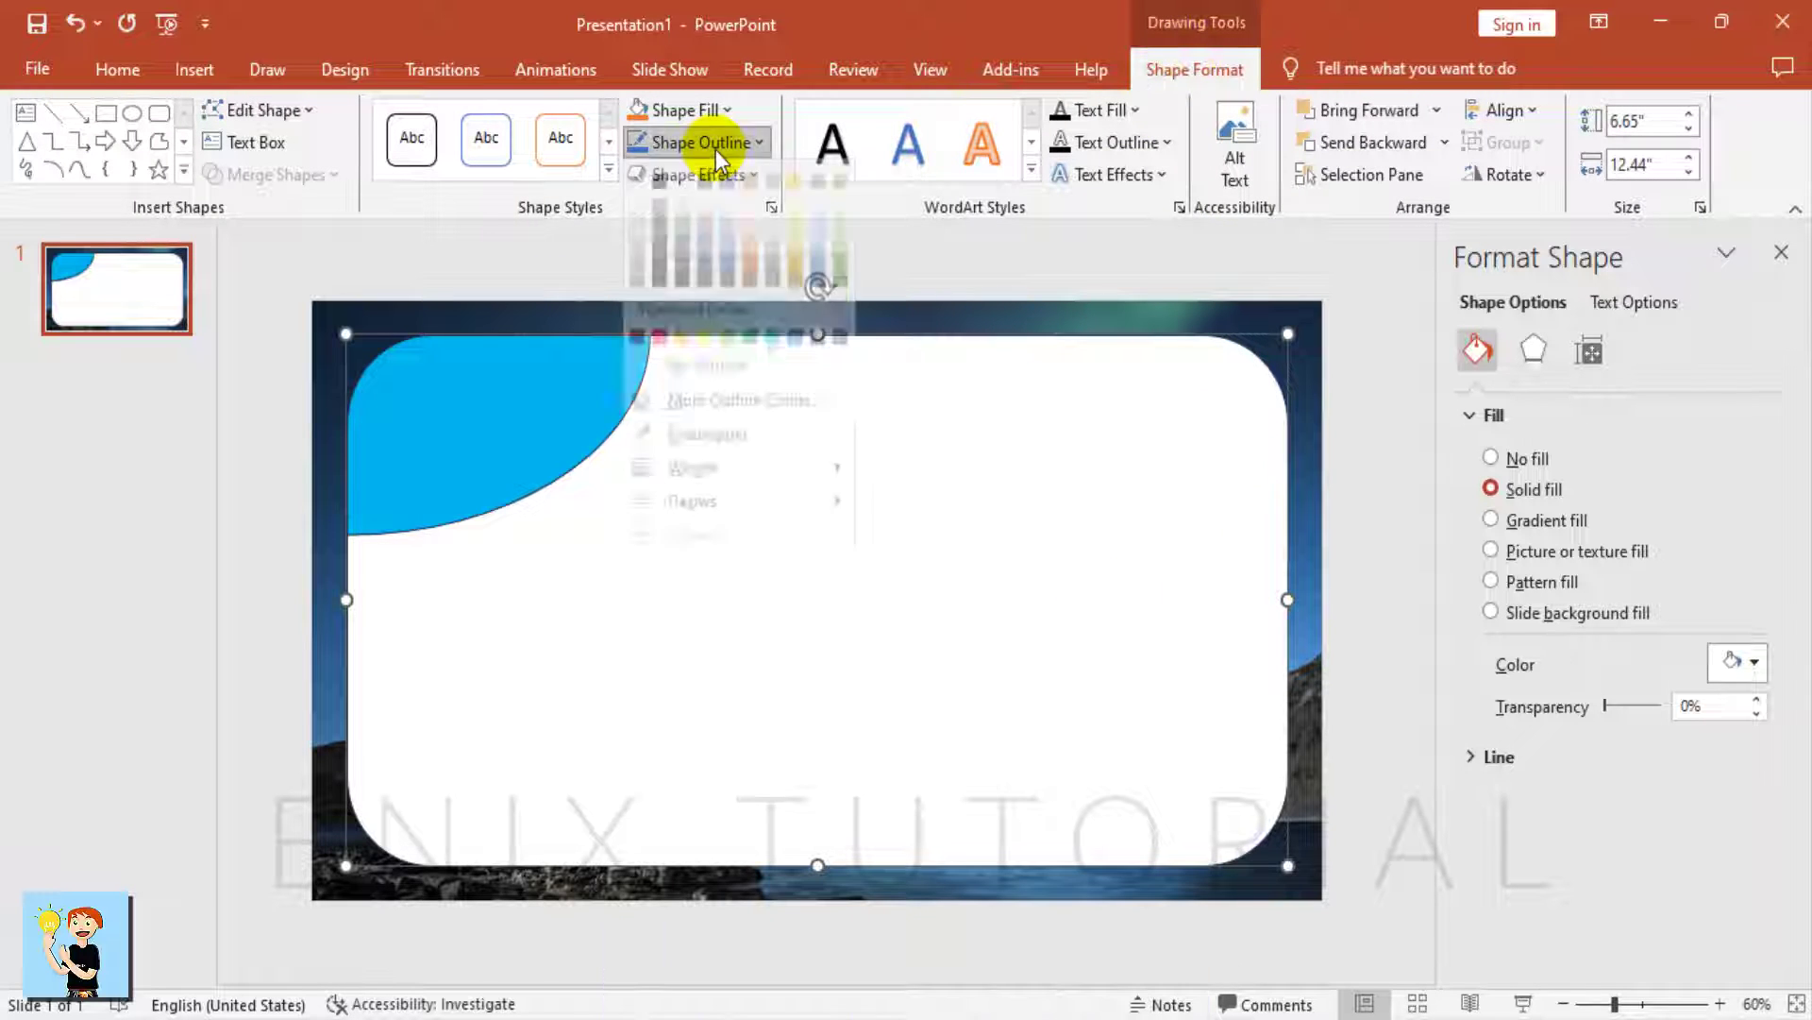
{"action": "left_click", "coordinate": [717, 394]}
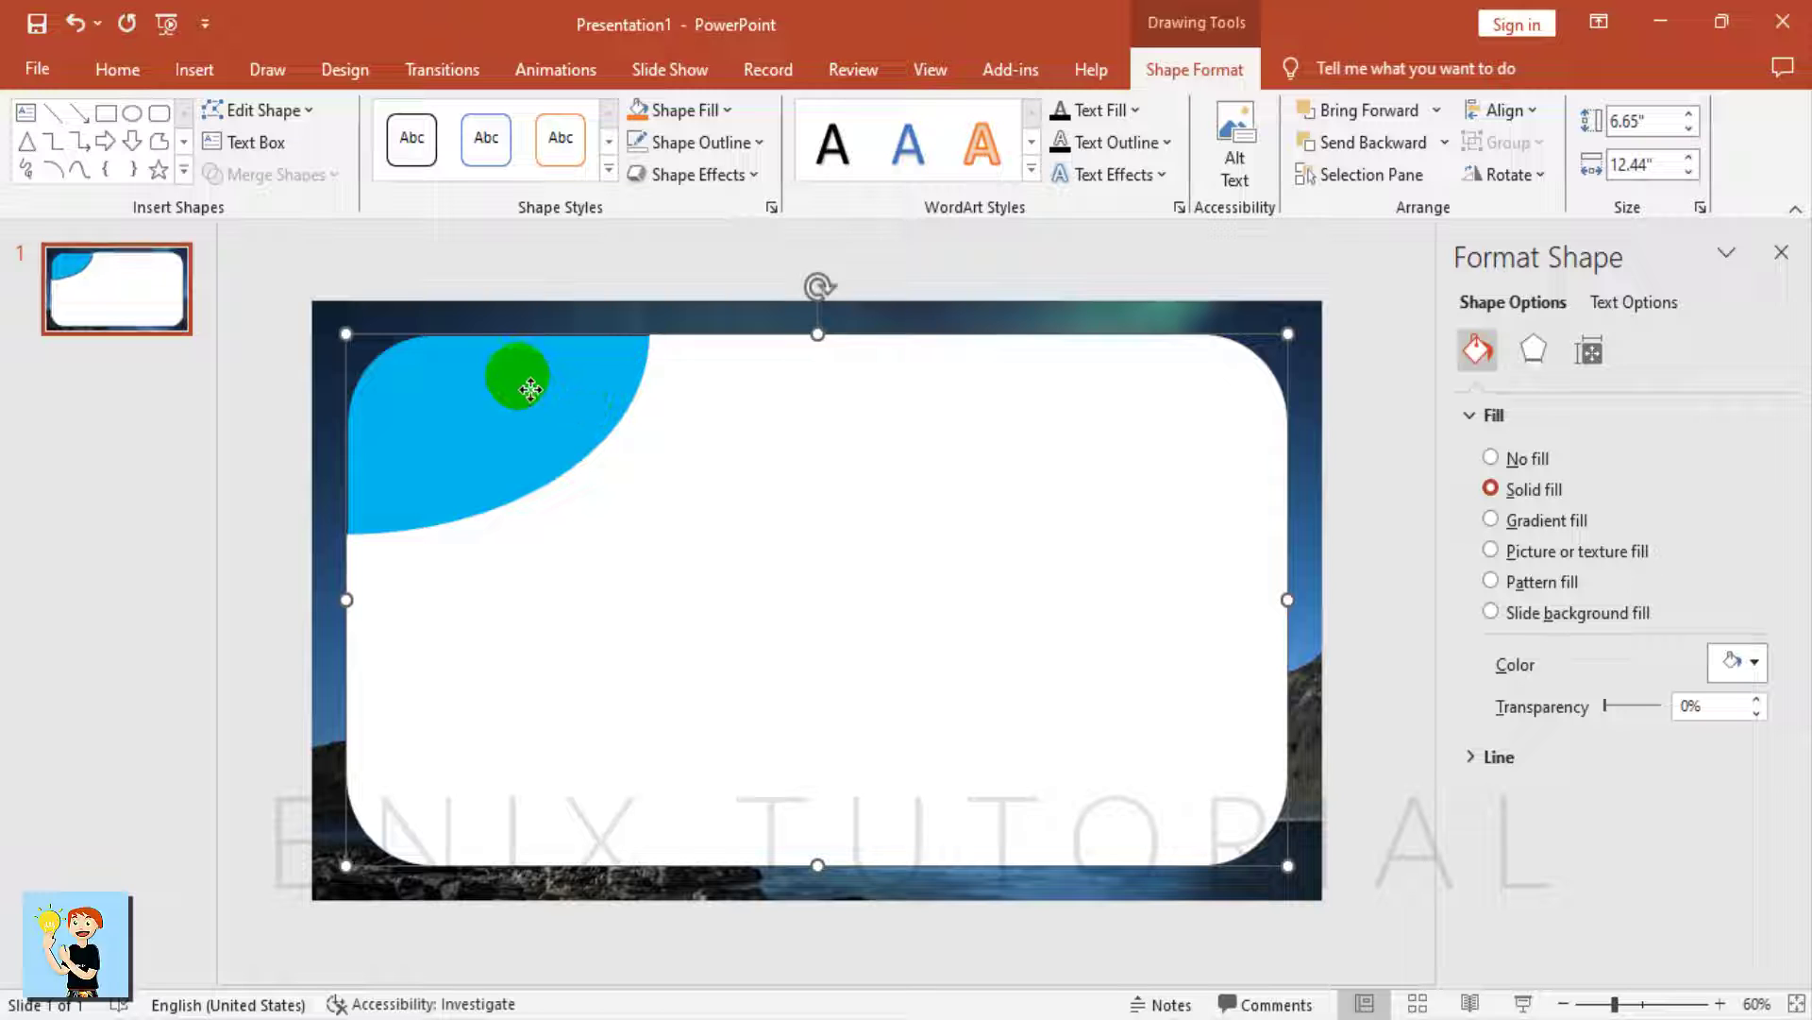
{"action": "left_click", "coordinate": [512, 380]}
{"action": "left_click", "coordinate": [706, 146]}
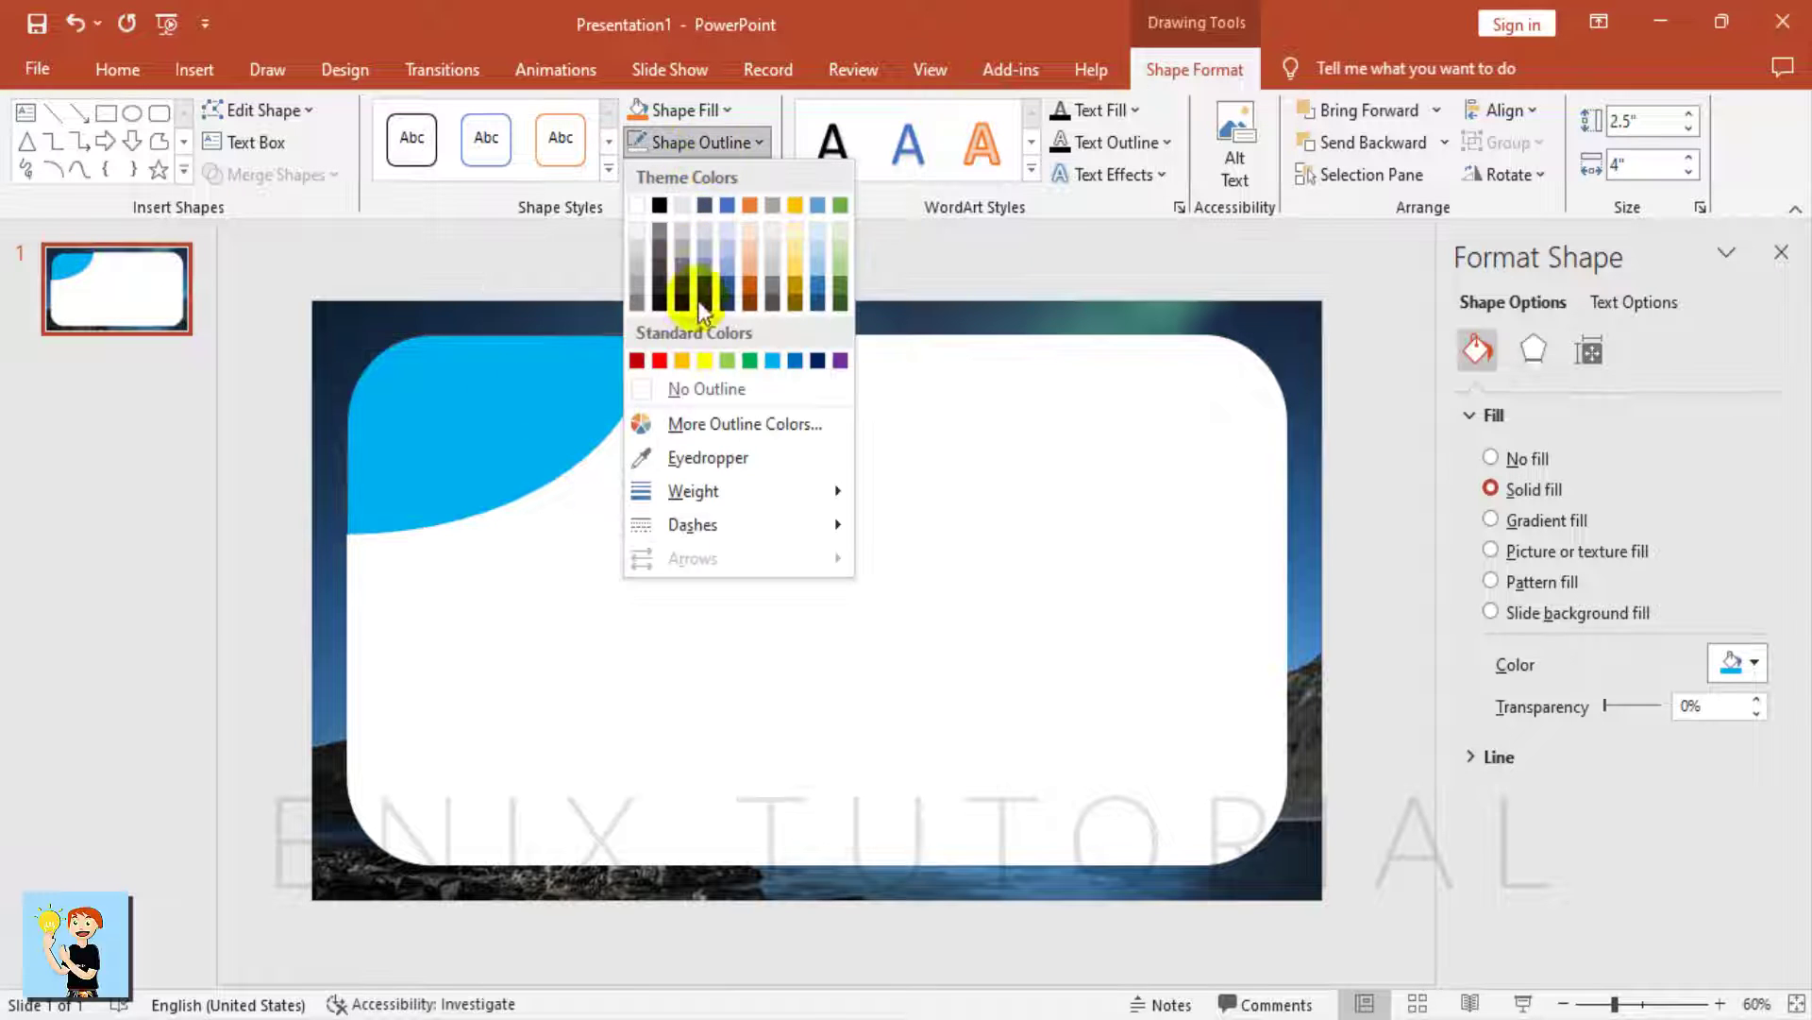
{"action": "left_click", "coordinate": [690, 388]}
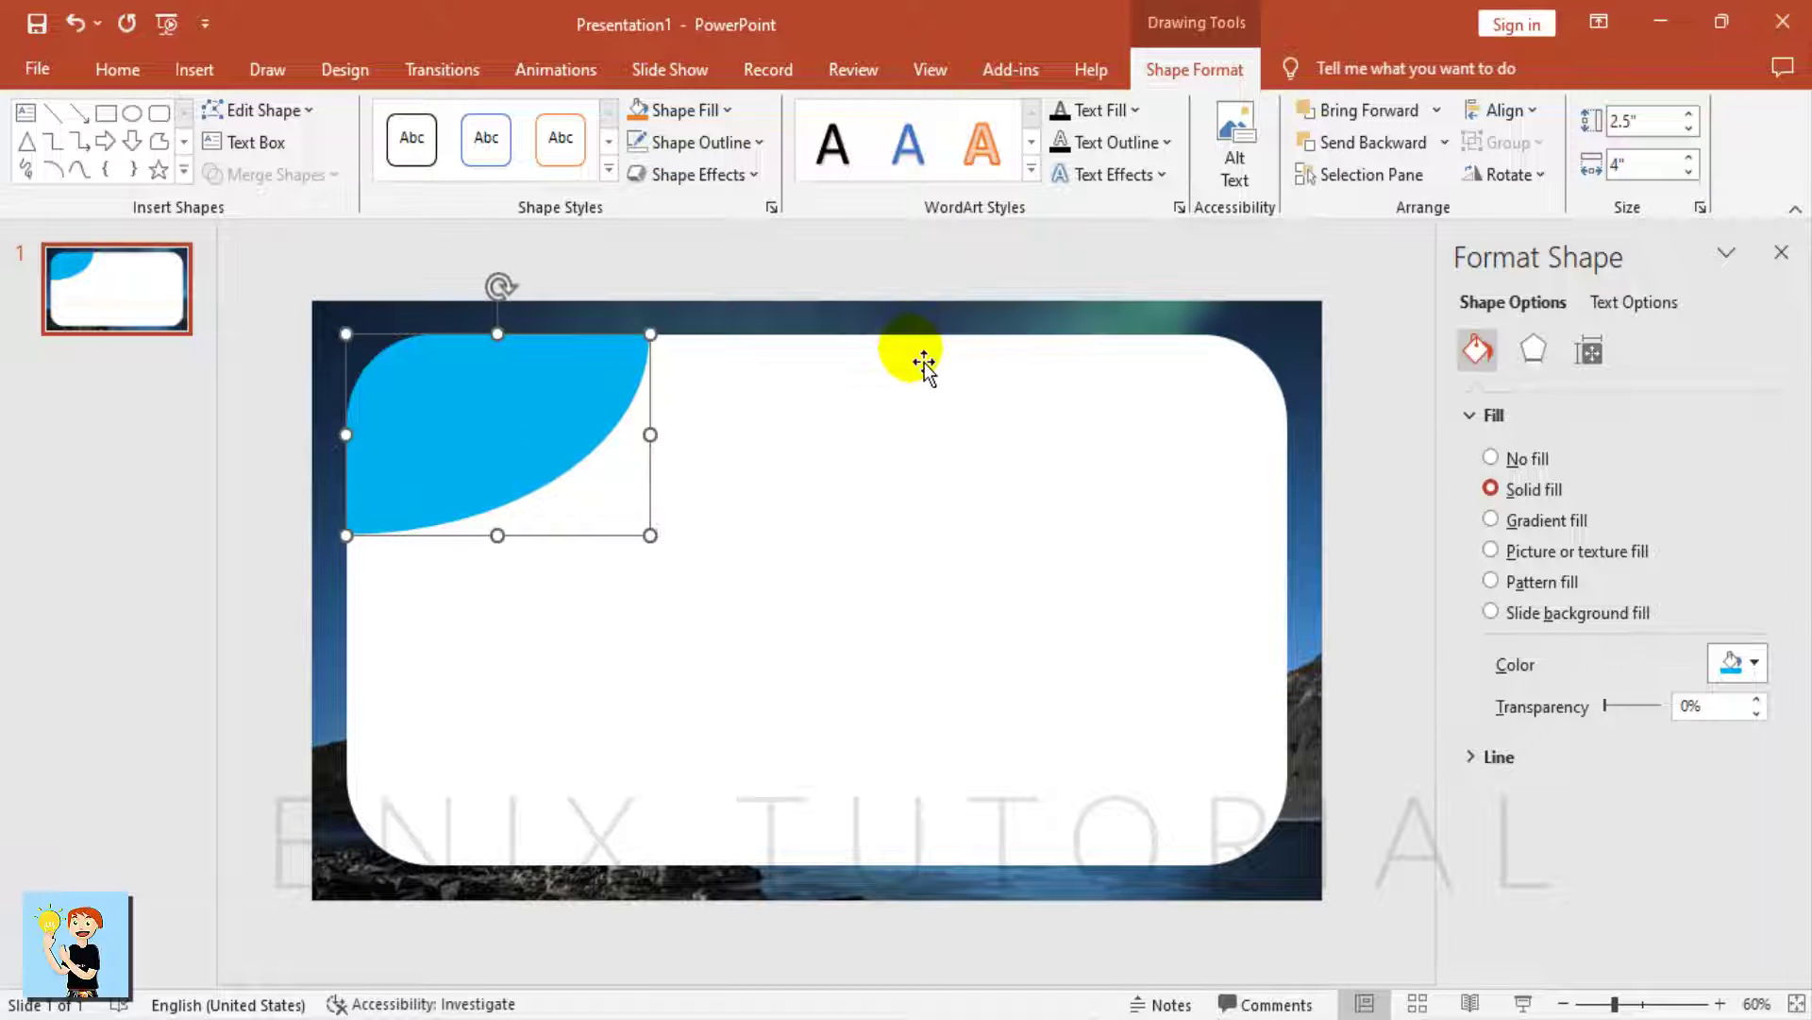
{"action": "left_click", "coordinate": [940, 295]}
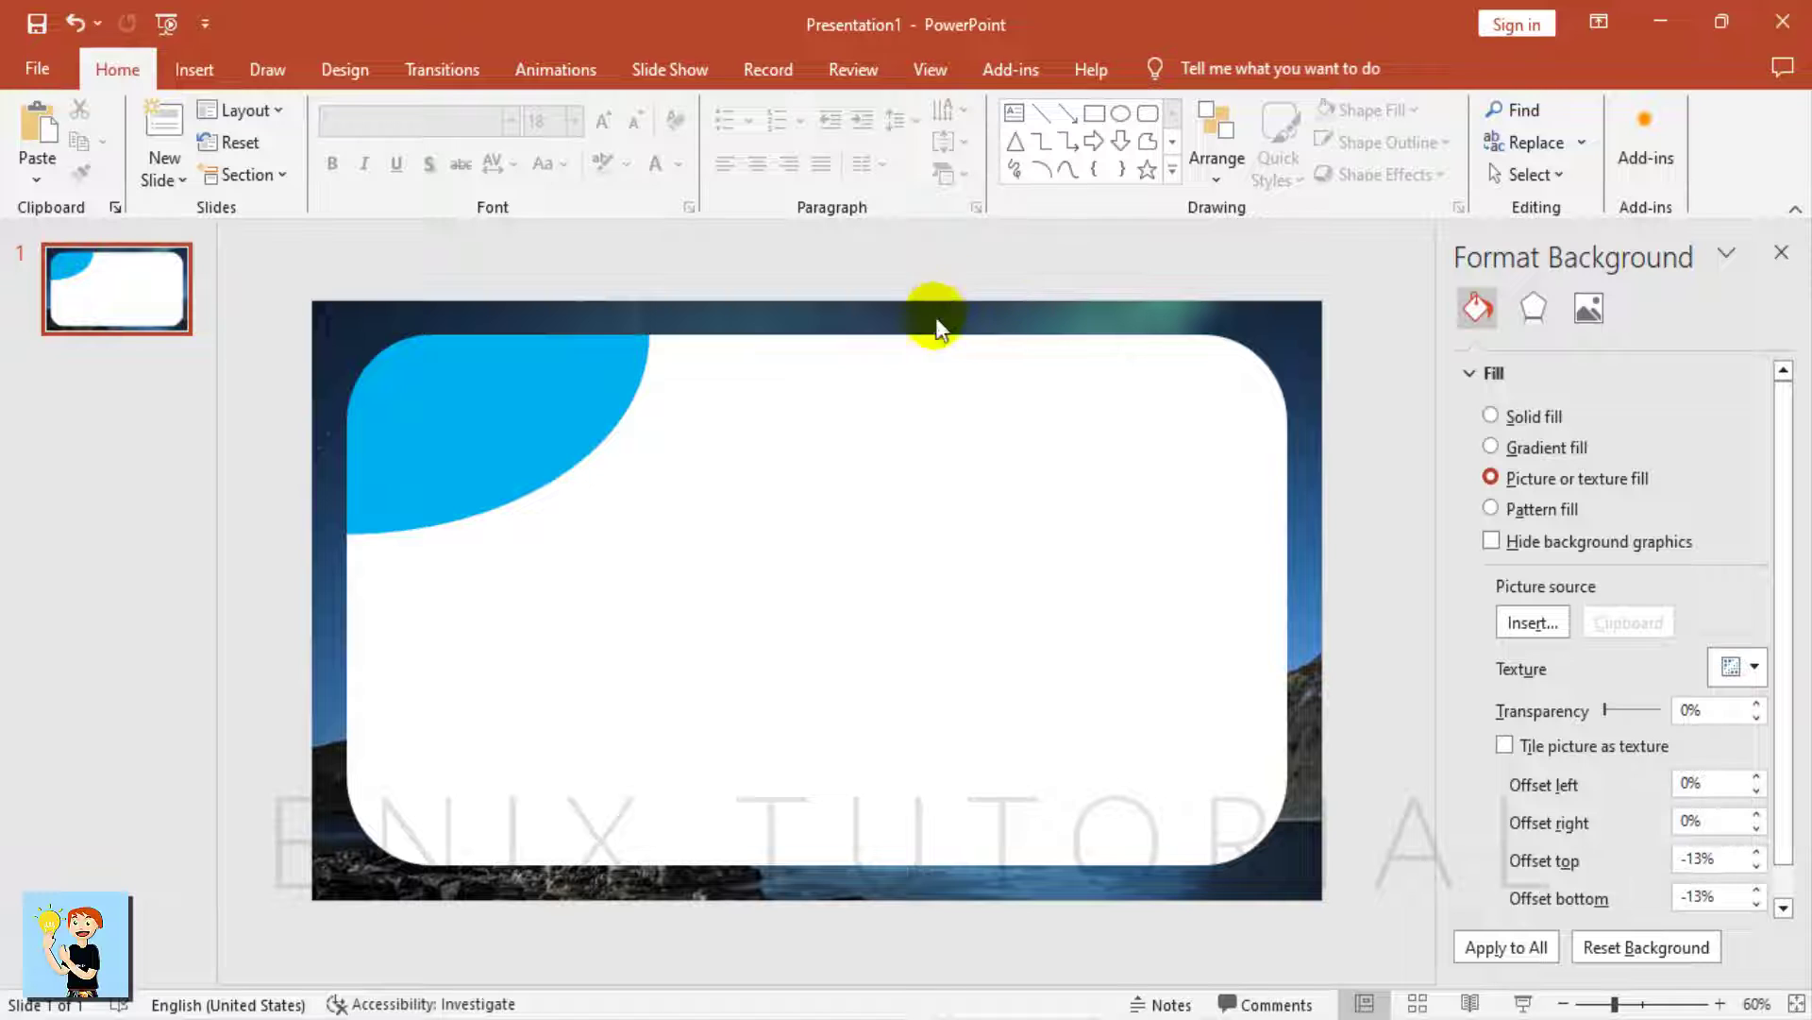
Give the white rectangle and blue corner shape 20% transparency.
{"action": "left_click", "coordinate": [854, 506]}
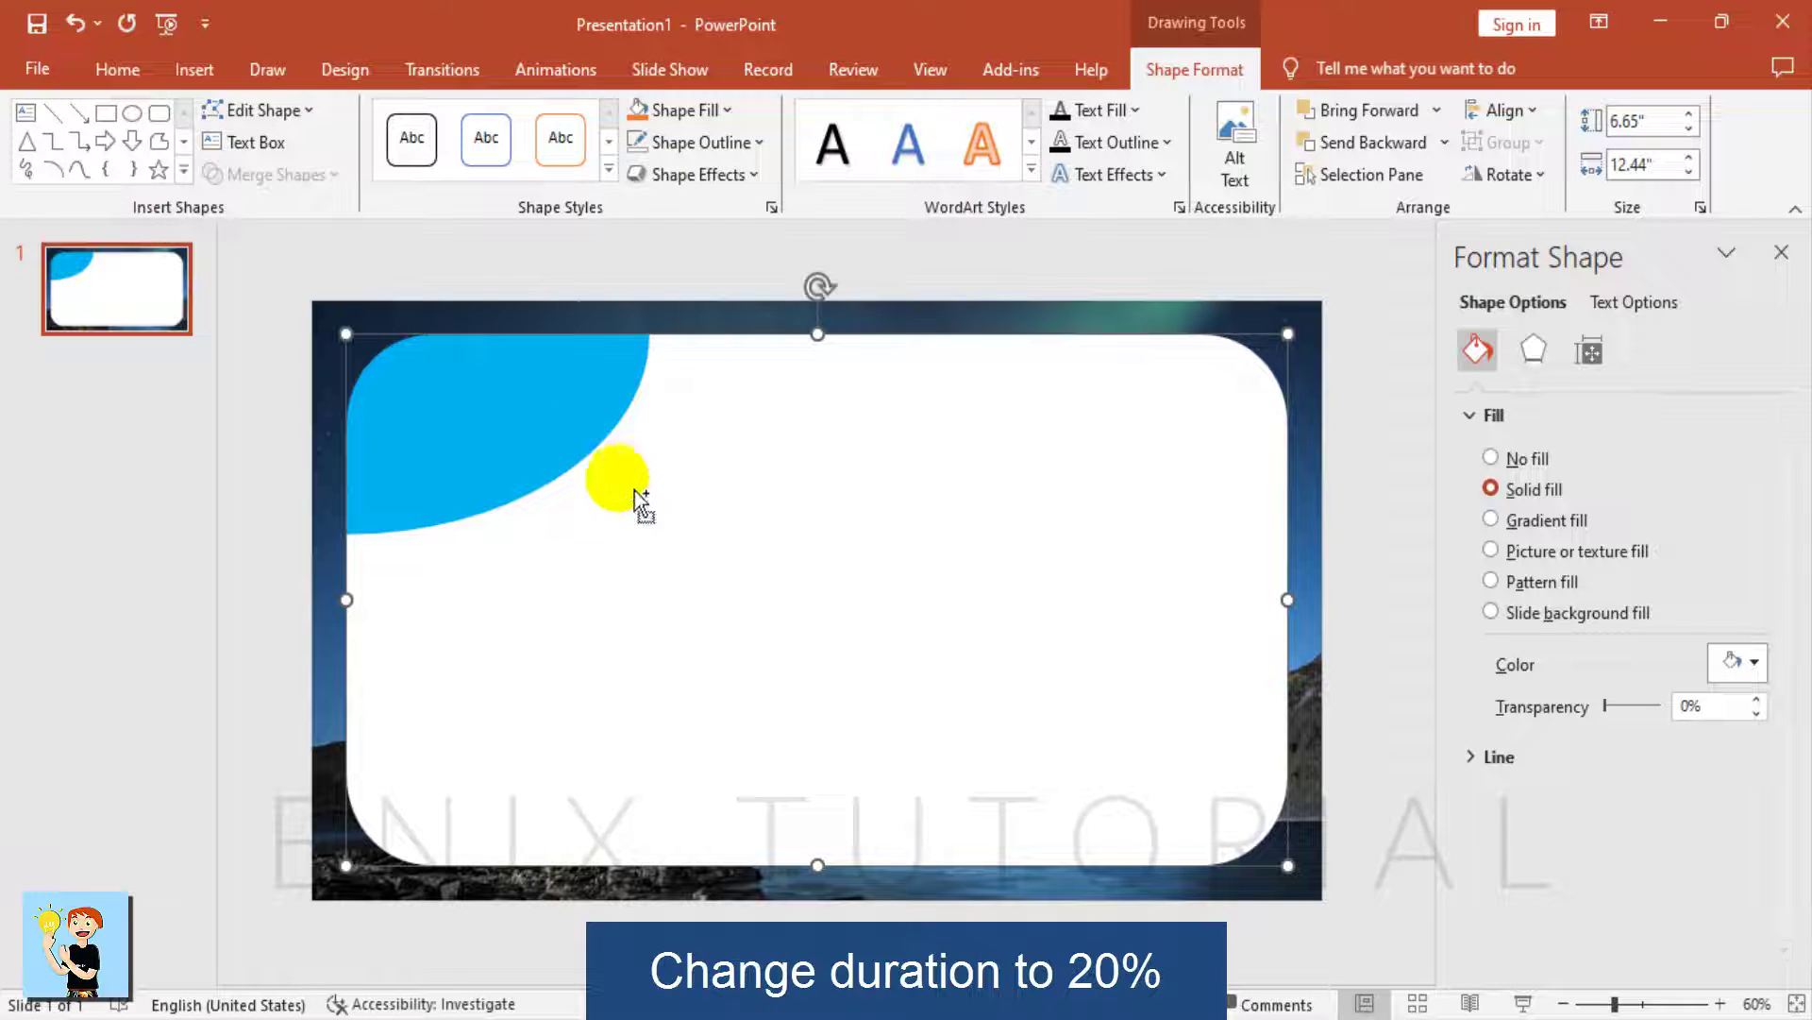
{"action": "left_click", "coordinate": [489, 411], "text": "shift"}
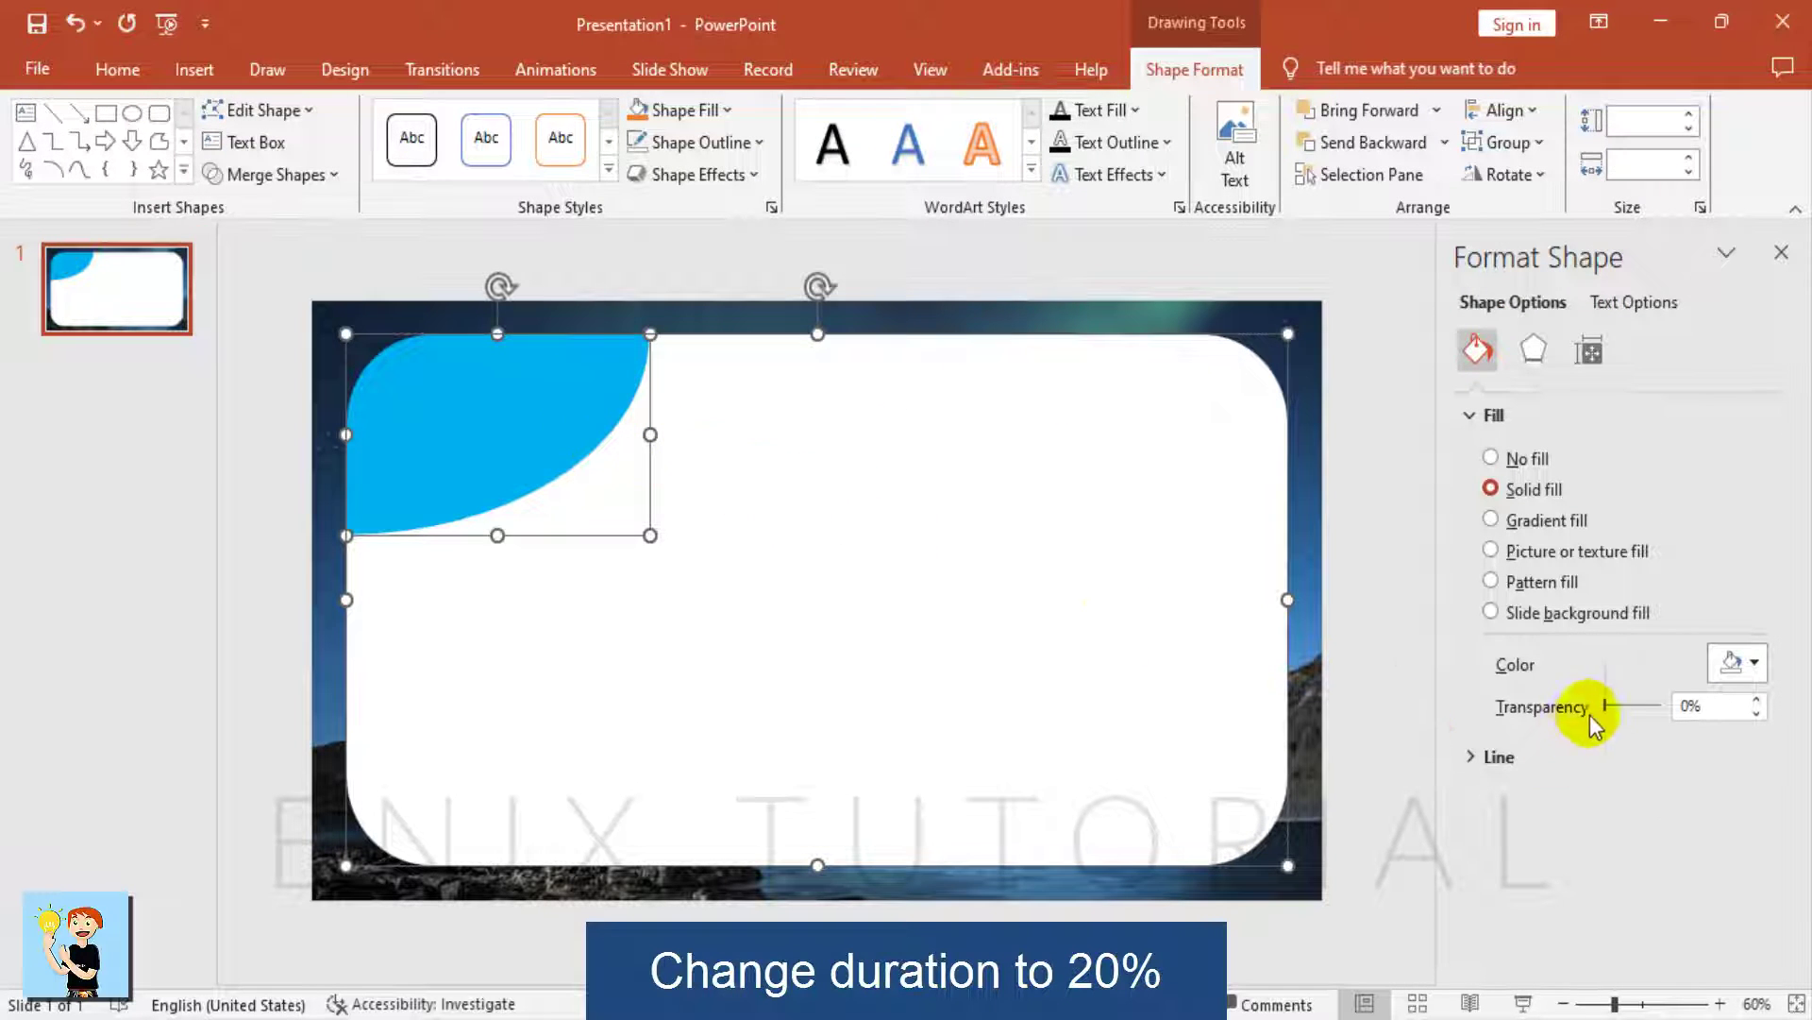
{"action": "left_click", "coordinate": [1678, 710]}
{"action": "type", "text": "25"}
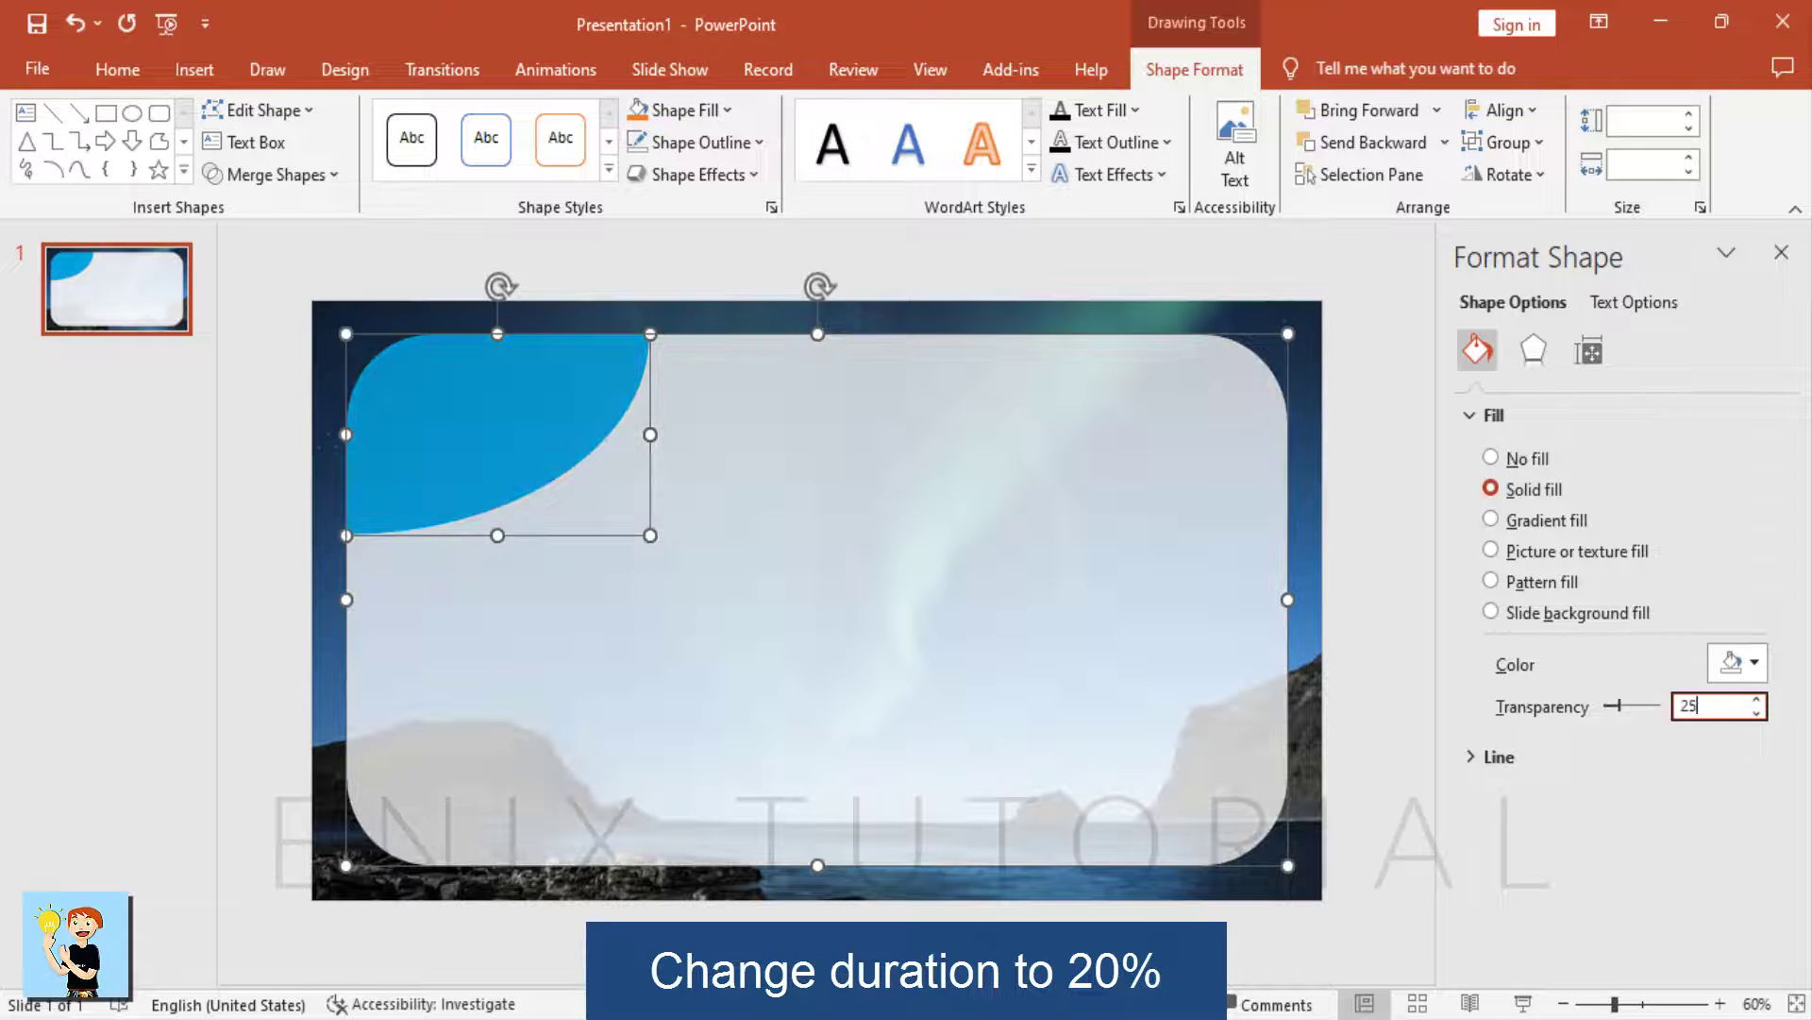
{"action": "key", "text": "Return"}
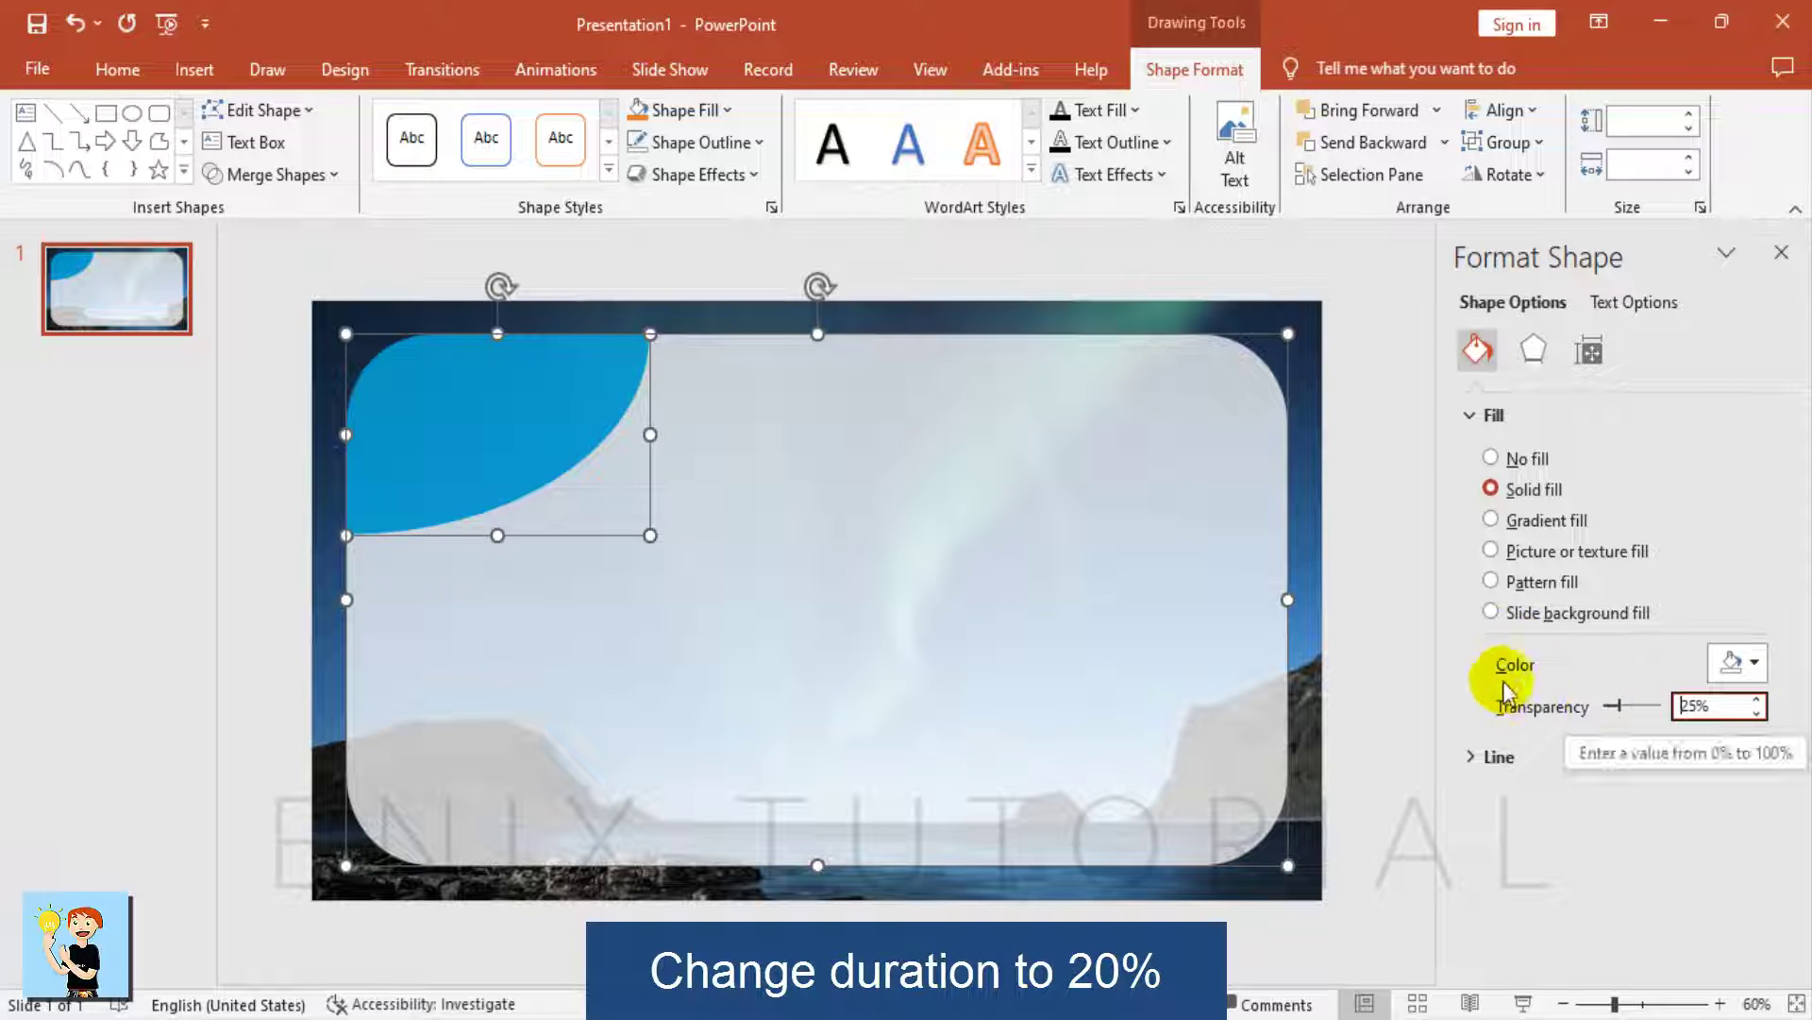
{"action": "left_click", "coordinate": [1728, 717]}
{"action": "left_click", "coordinate": [1729, 725]}
{"action": "type", "text": "20"}
{"action": "key", "text": "Return"}
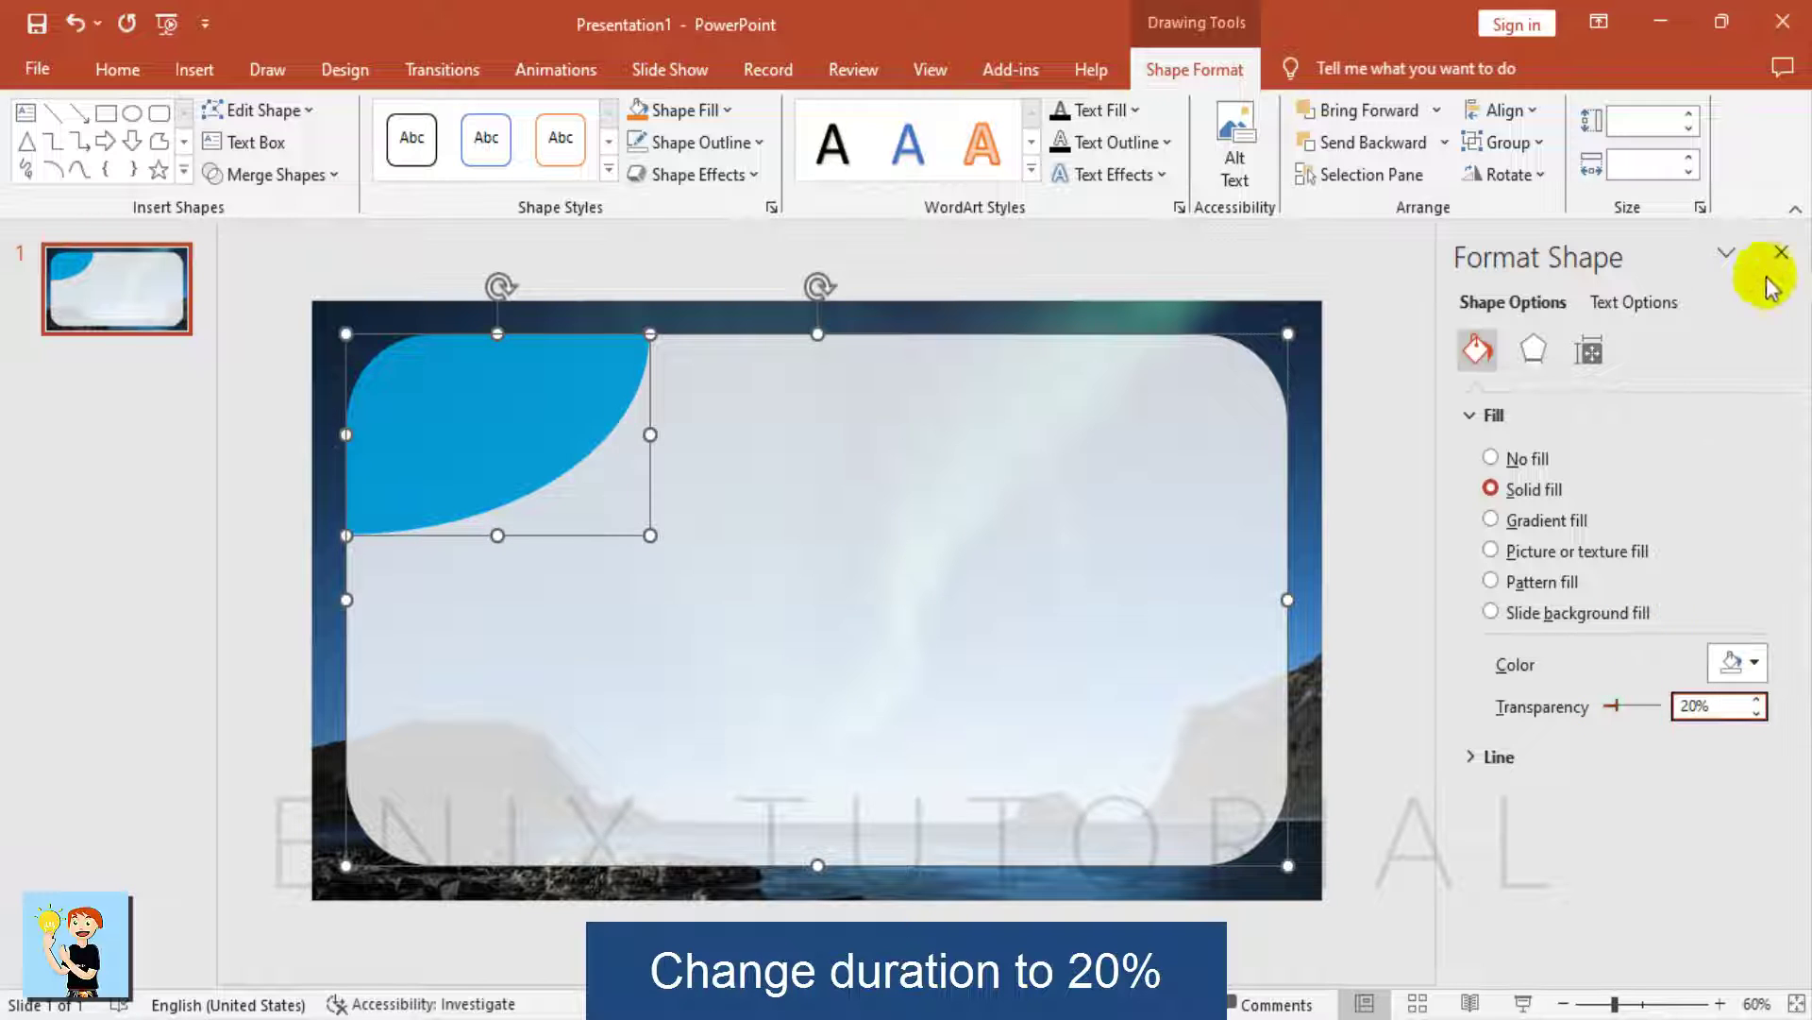
{"action": "left_click", "coordinate": [1782, 253]}
{"action": "left_click", "coordinate": [1688, 615]}
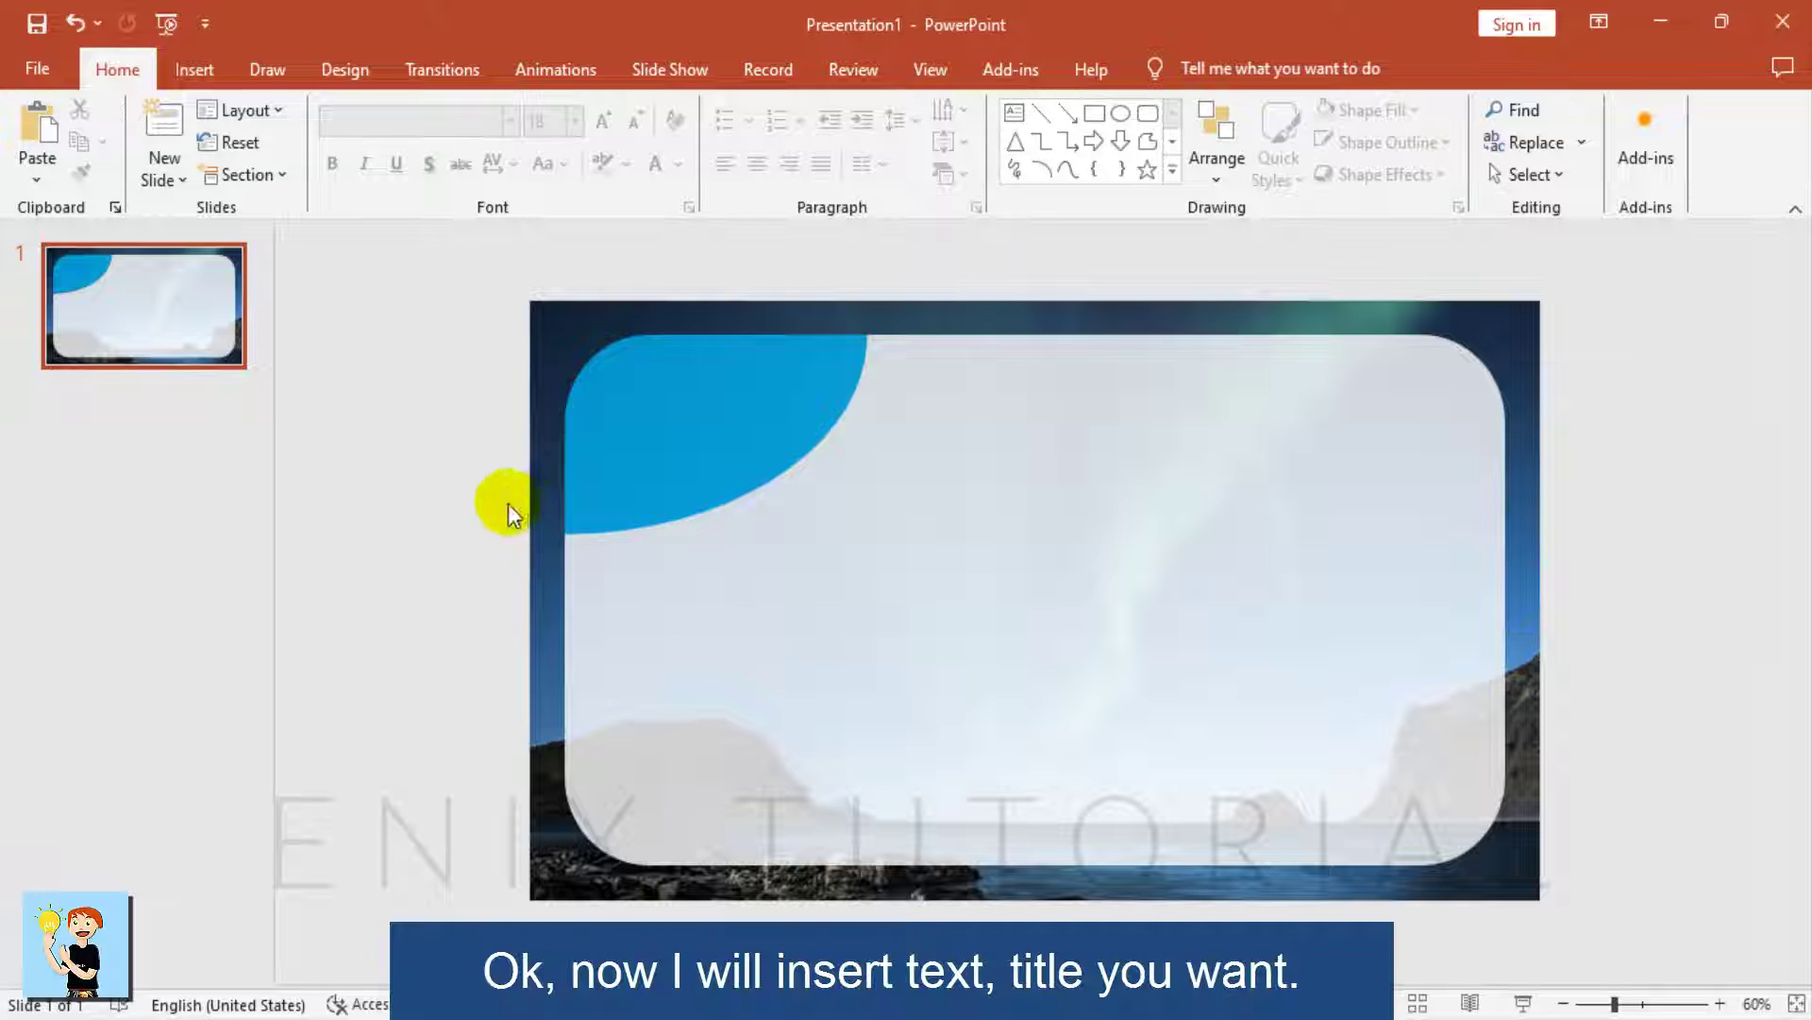
Add a text box with the letter S at size 150 on the blue corner.
{"action": "left_click", "coordinate": [213, 66]}
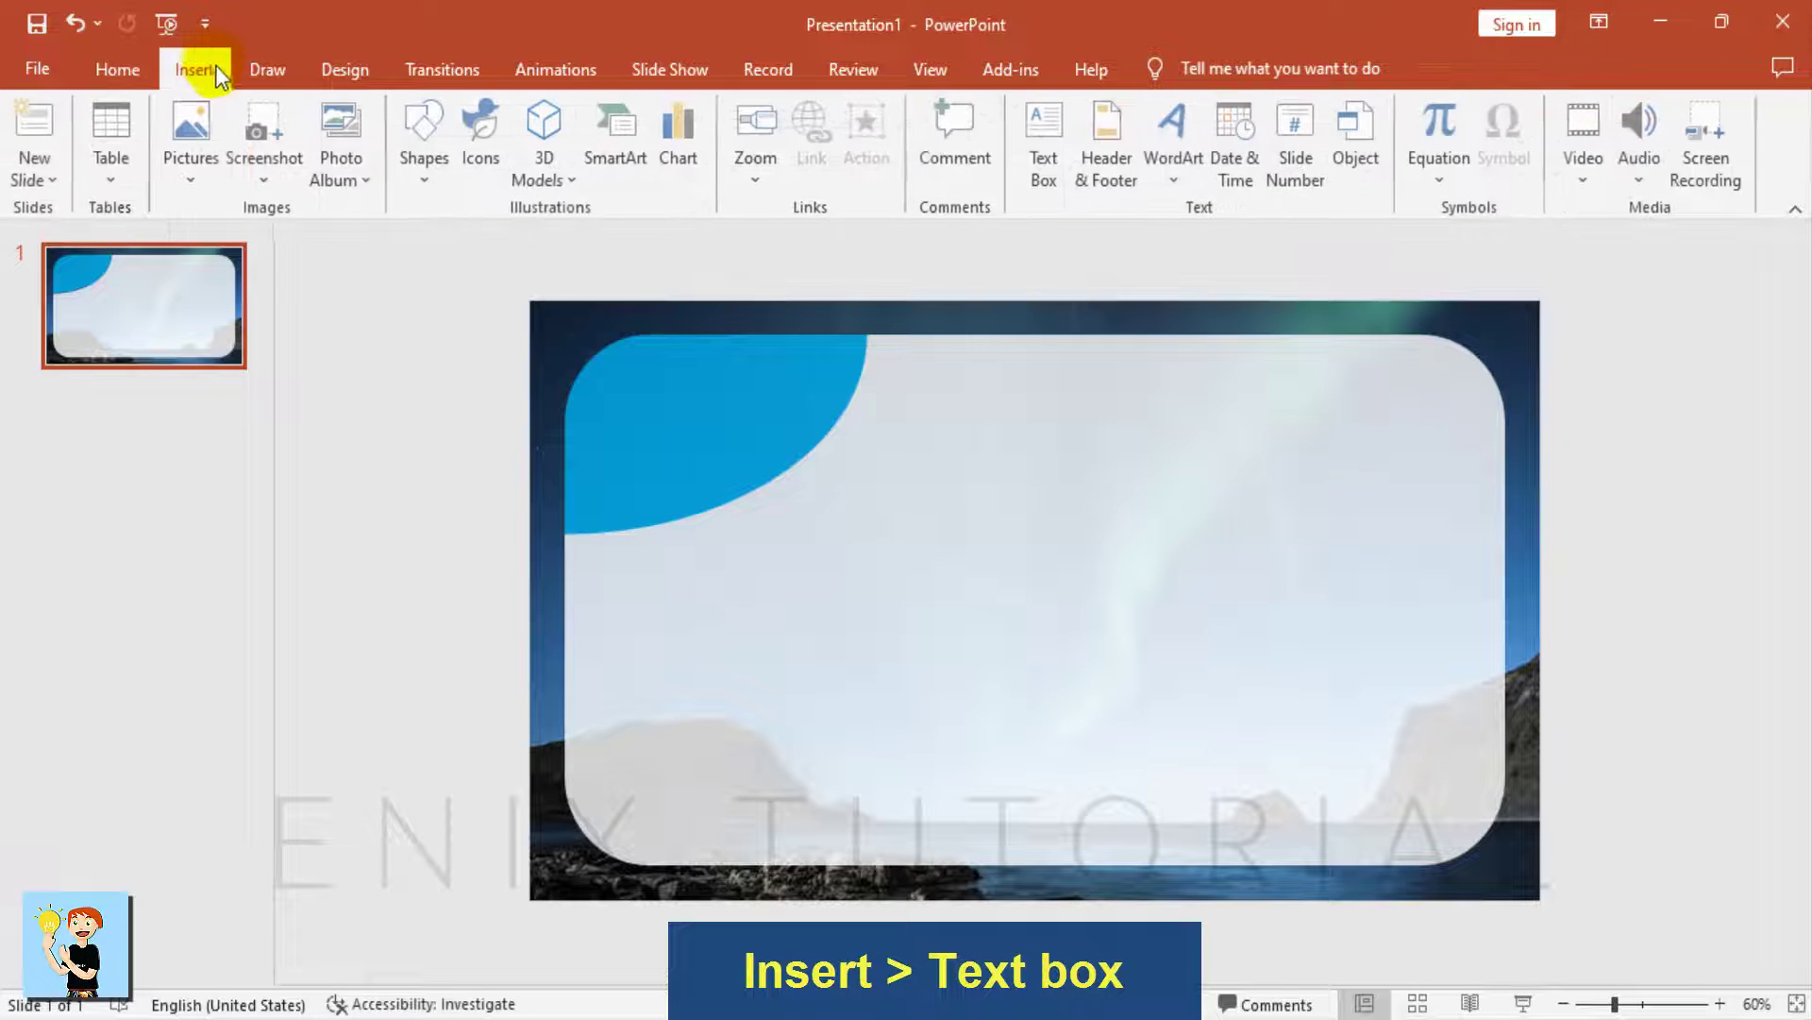
{"action": "left_click", "coordinate": [1044, 169]}
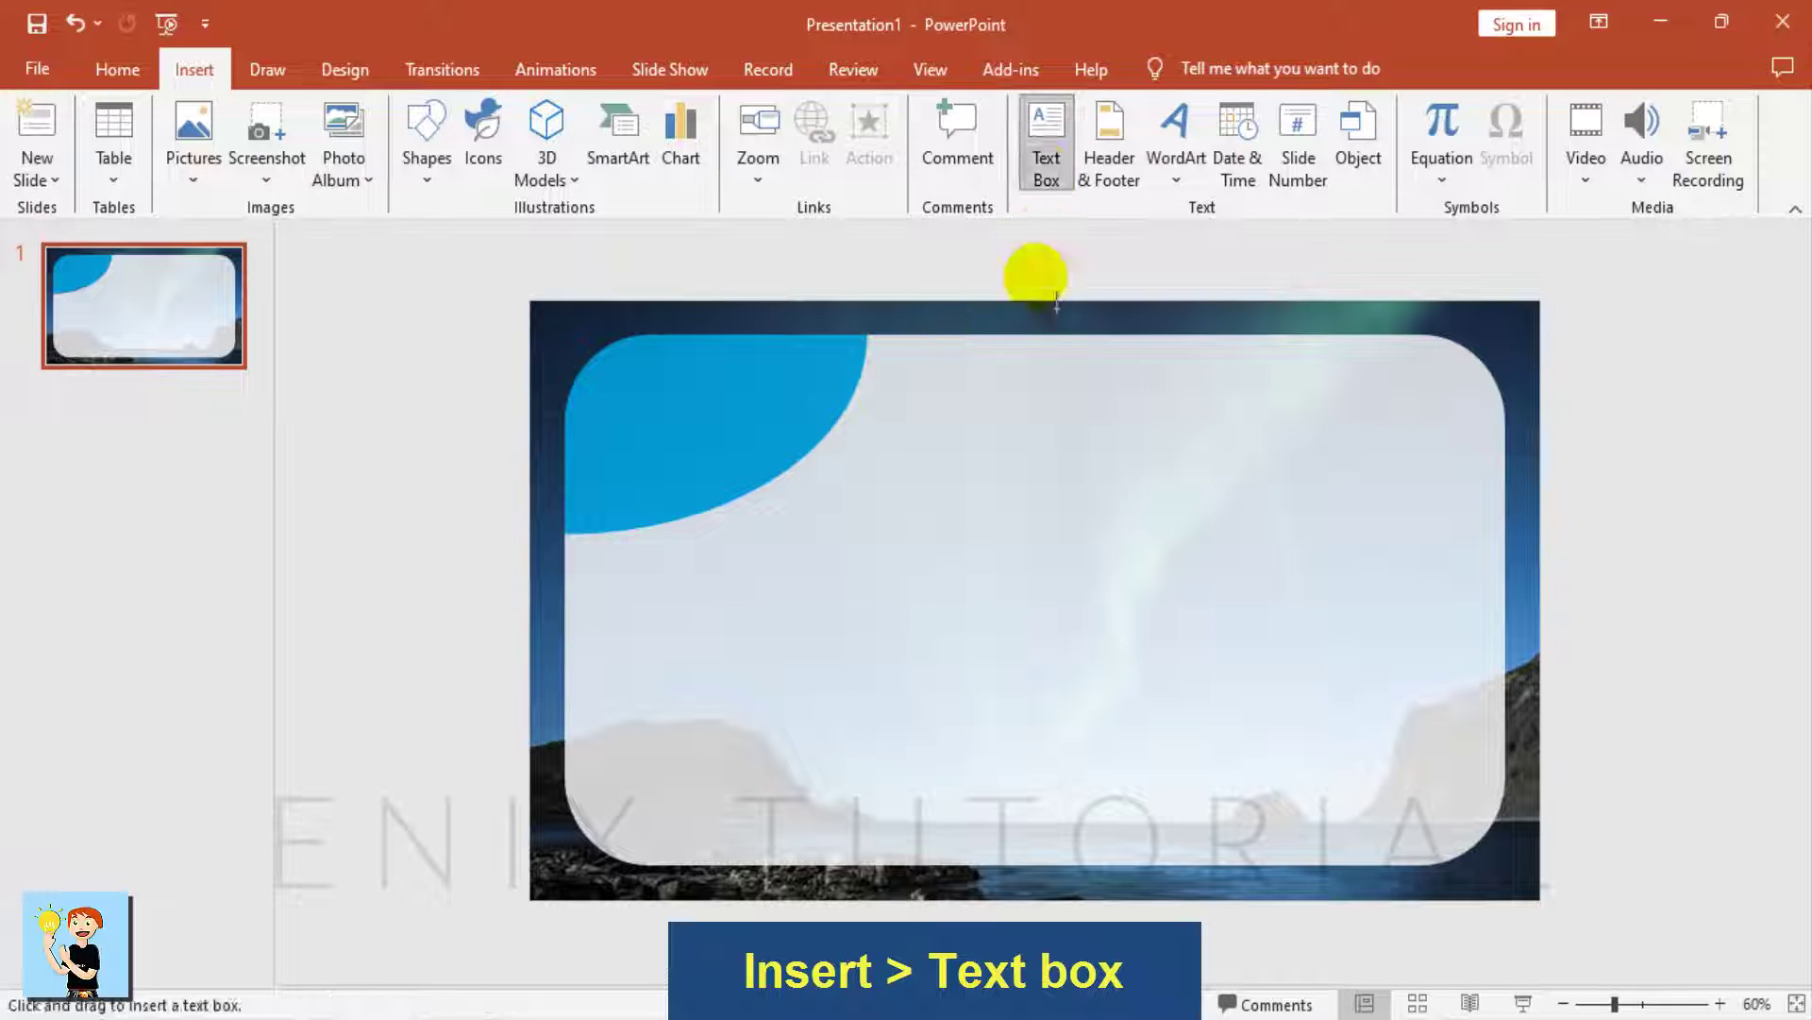
{"action": "left_click_drag", "start_coordinate": [623, 356], "coordinate": [756, 513]}
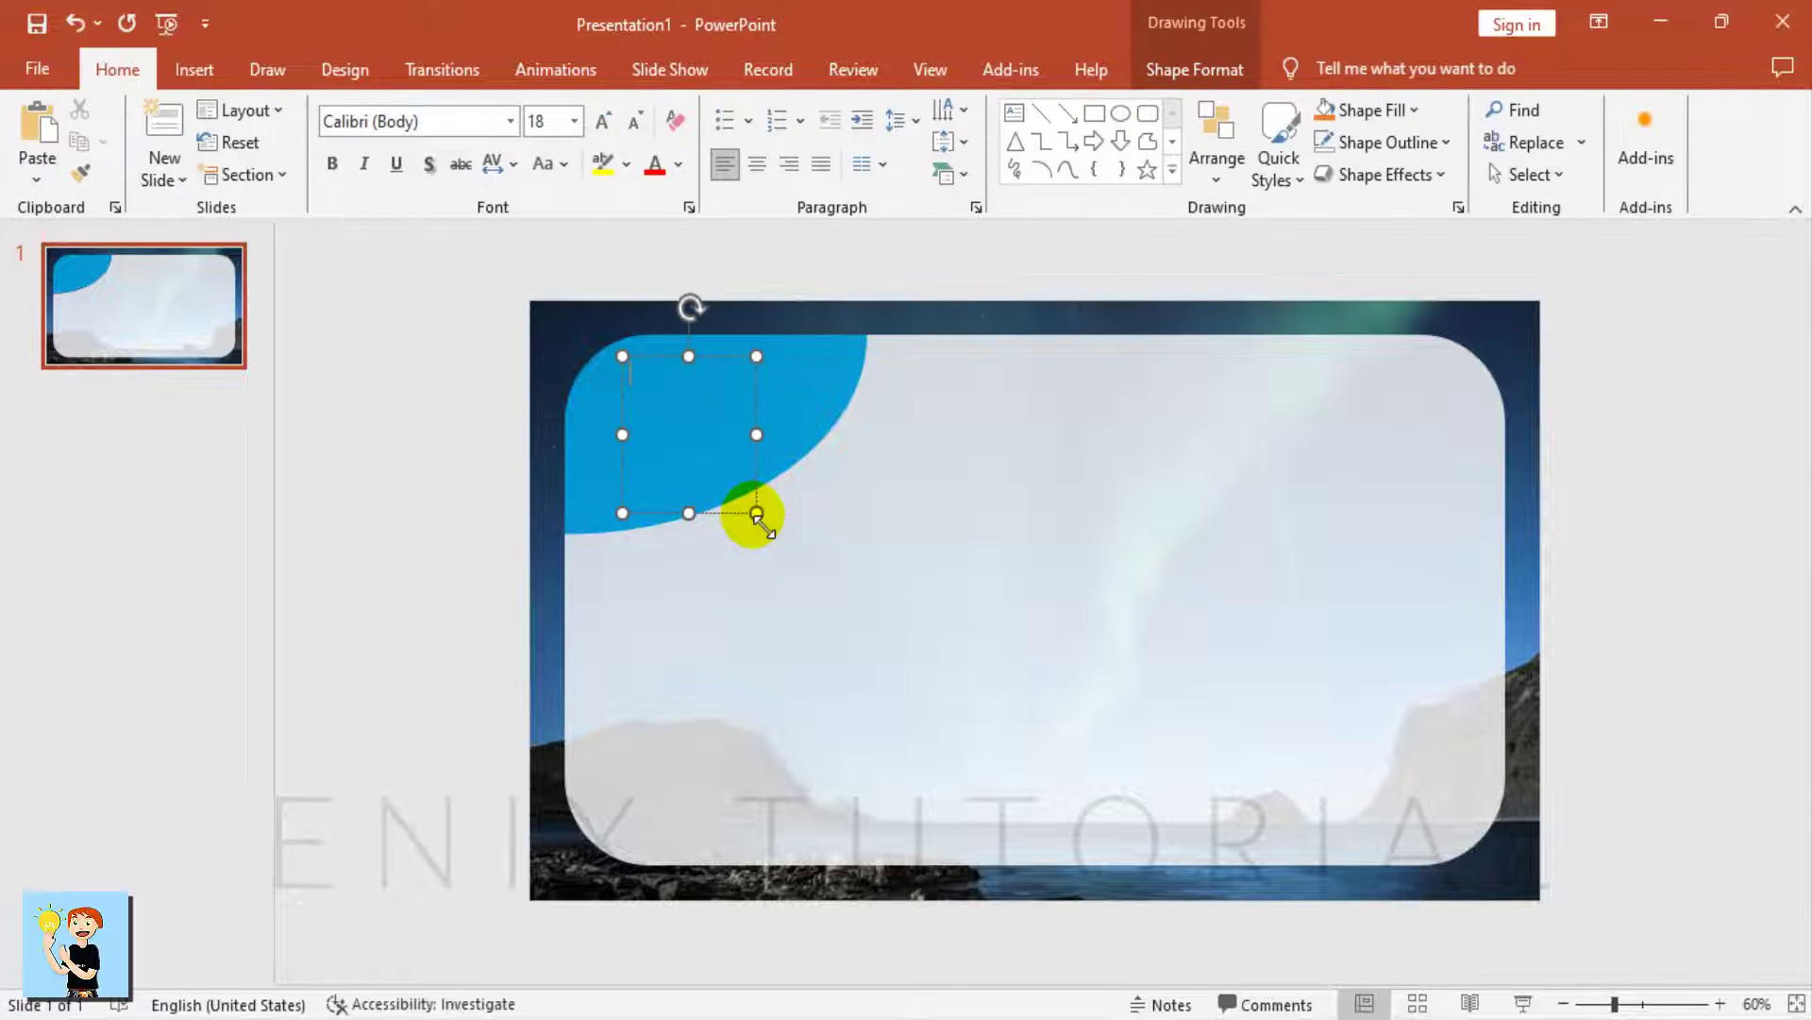
{"action": "type", "text": "S"}
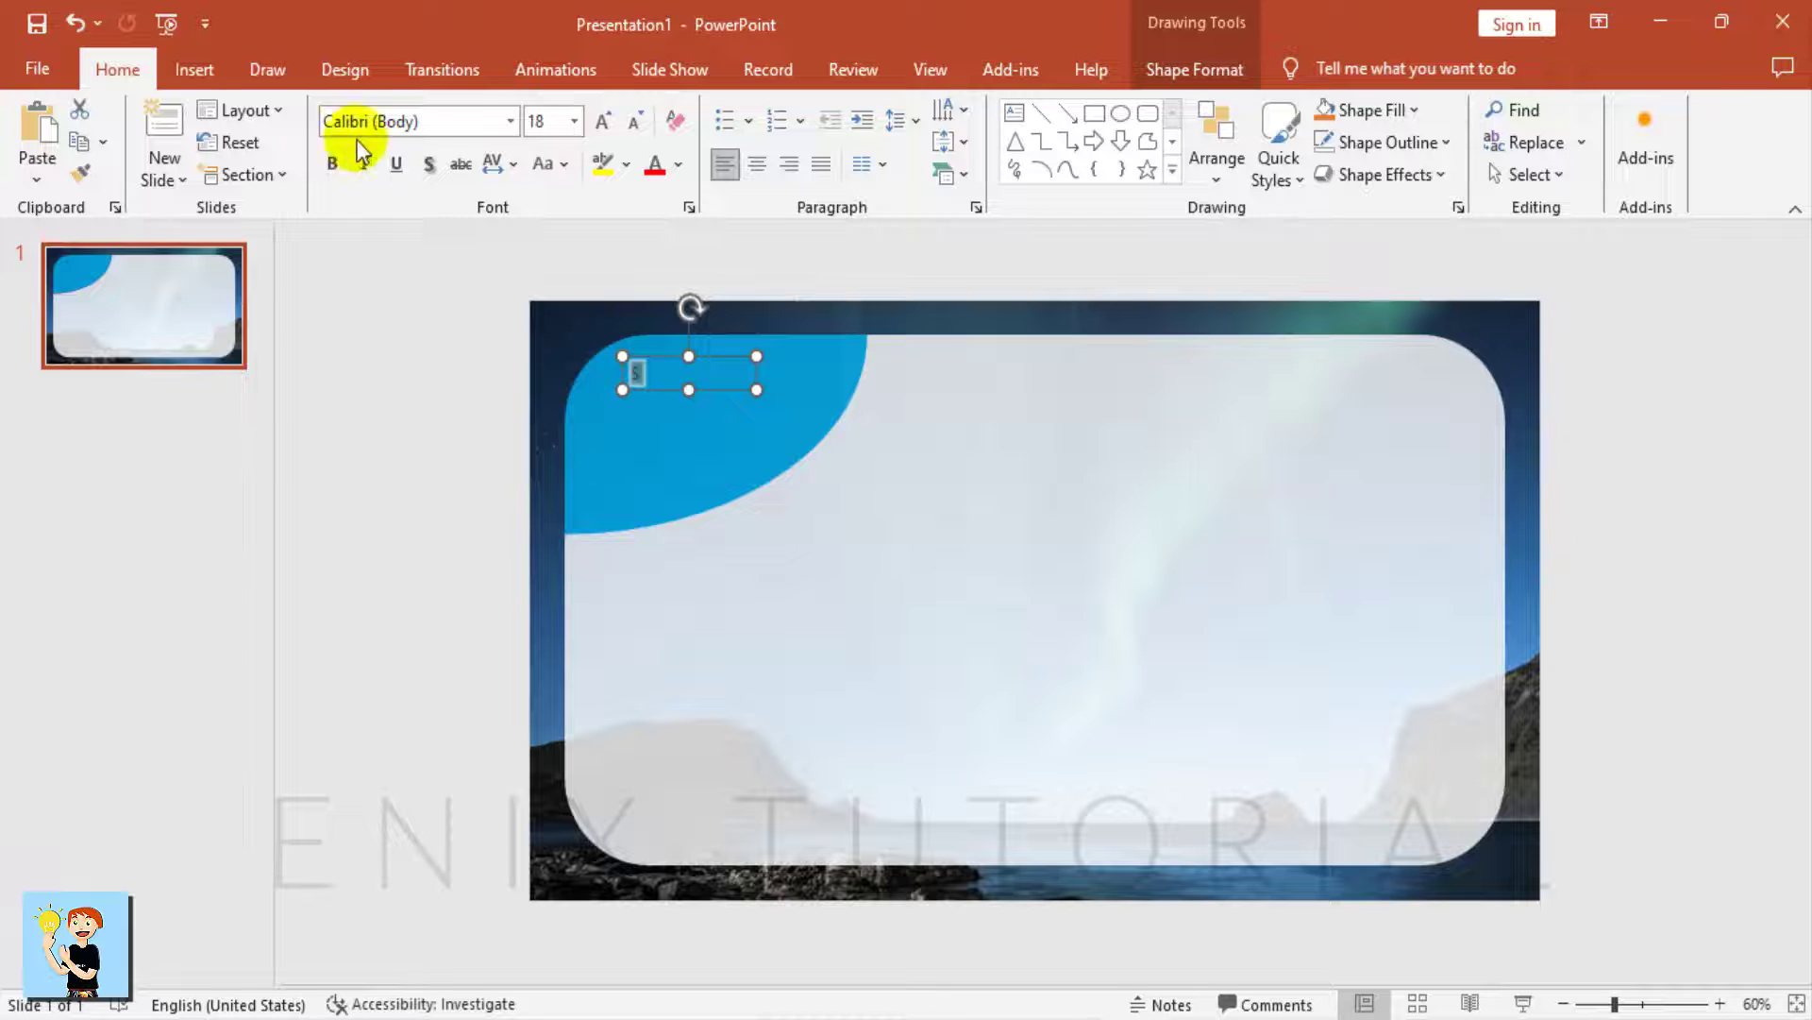
{"action": "type", "text": "150"}
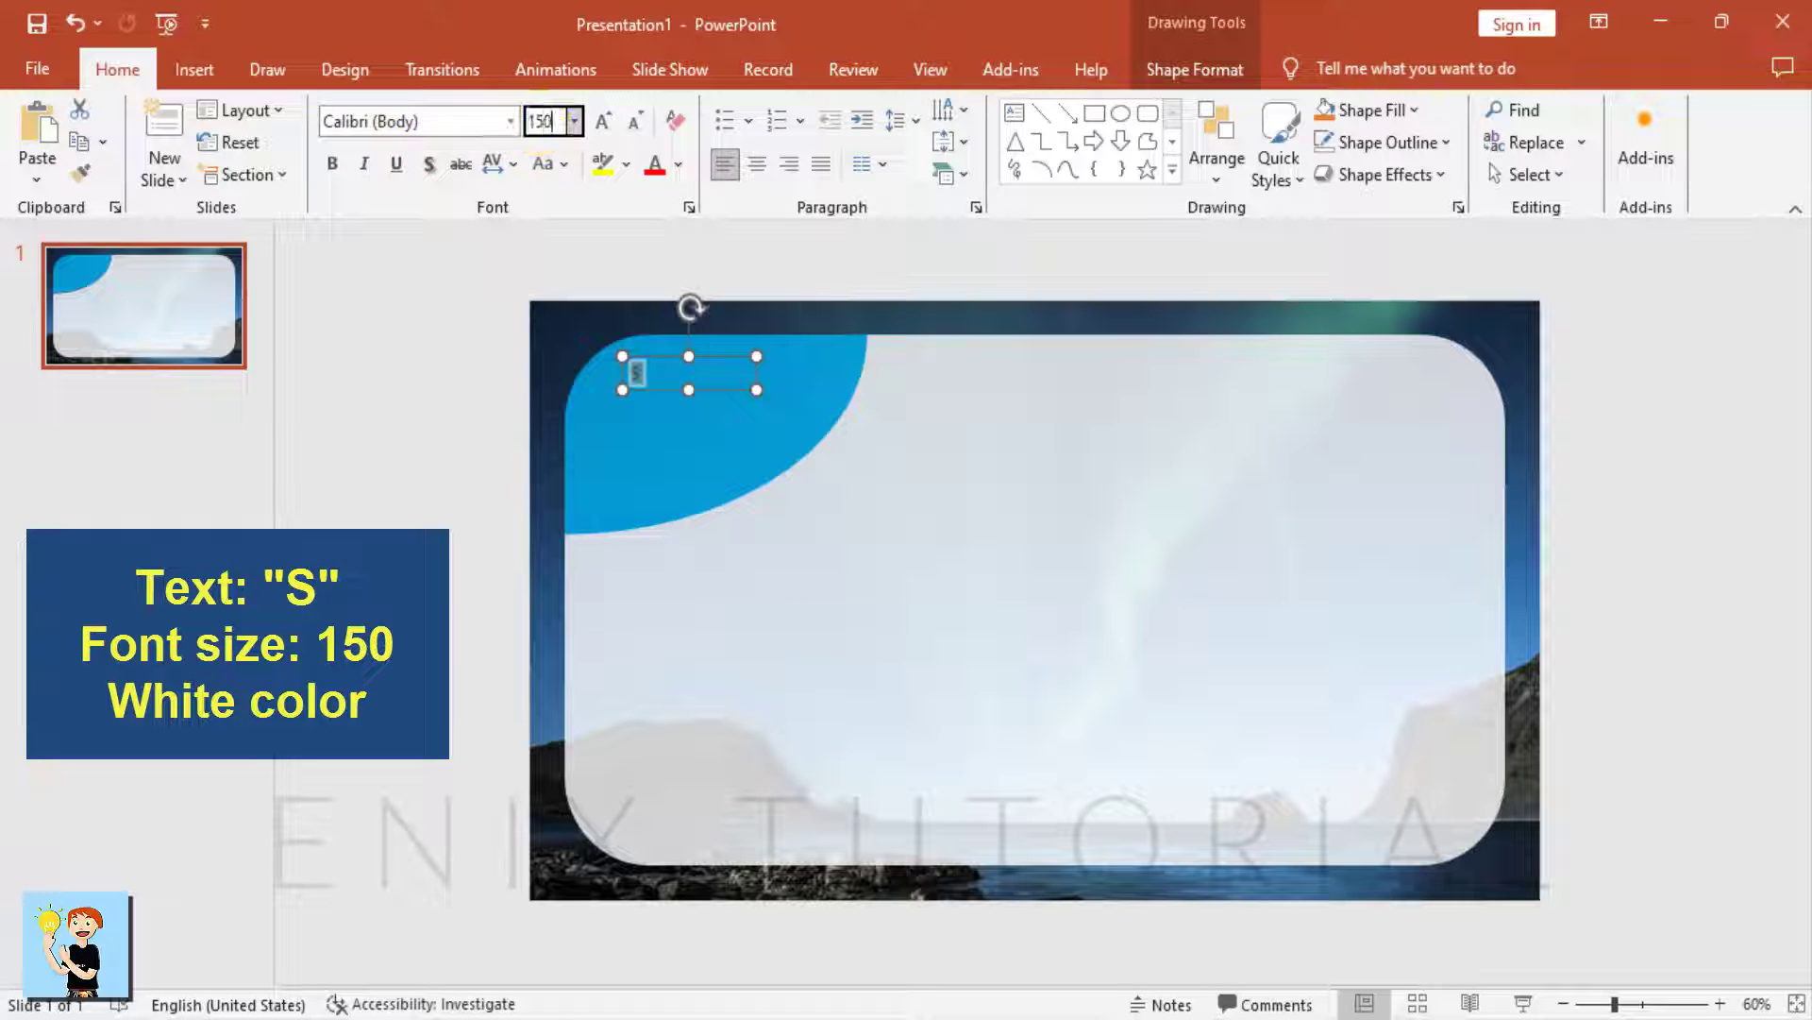
{"action": "key", "text": "Return"}
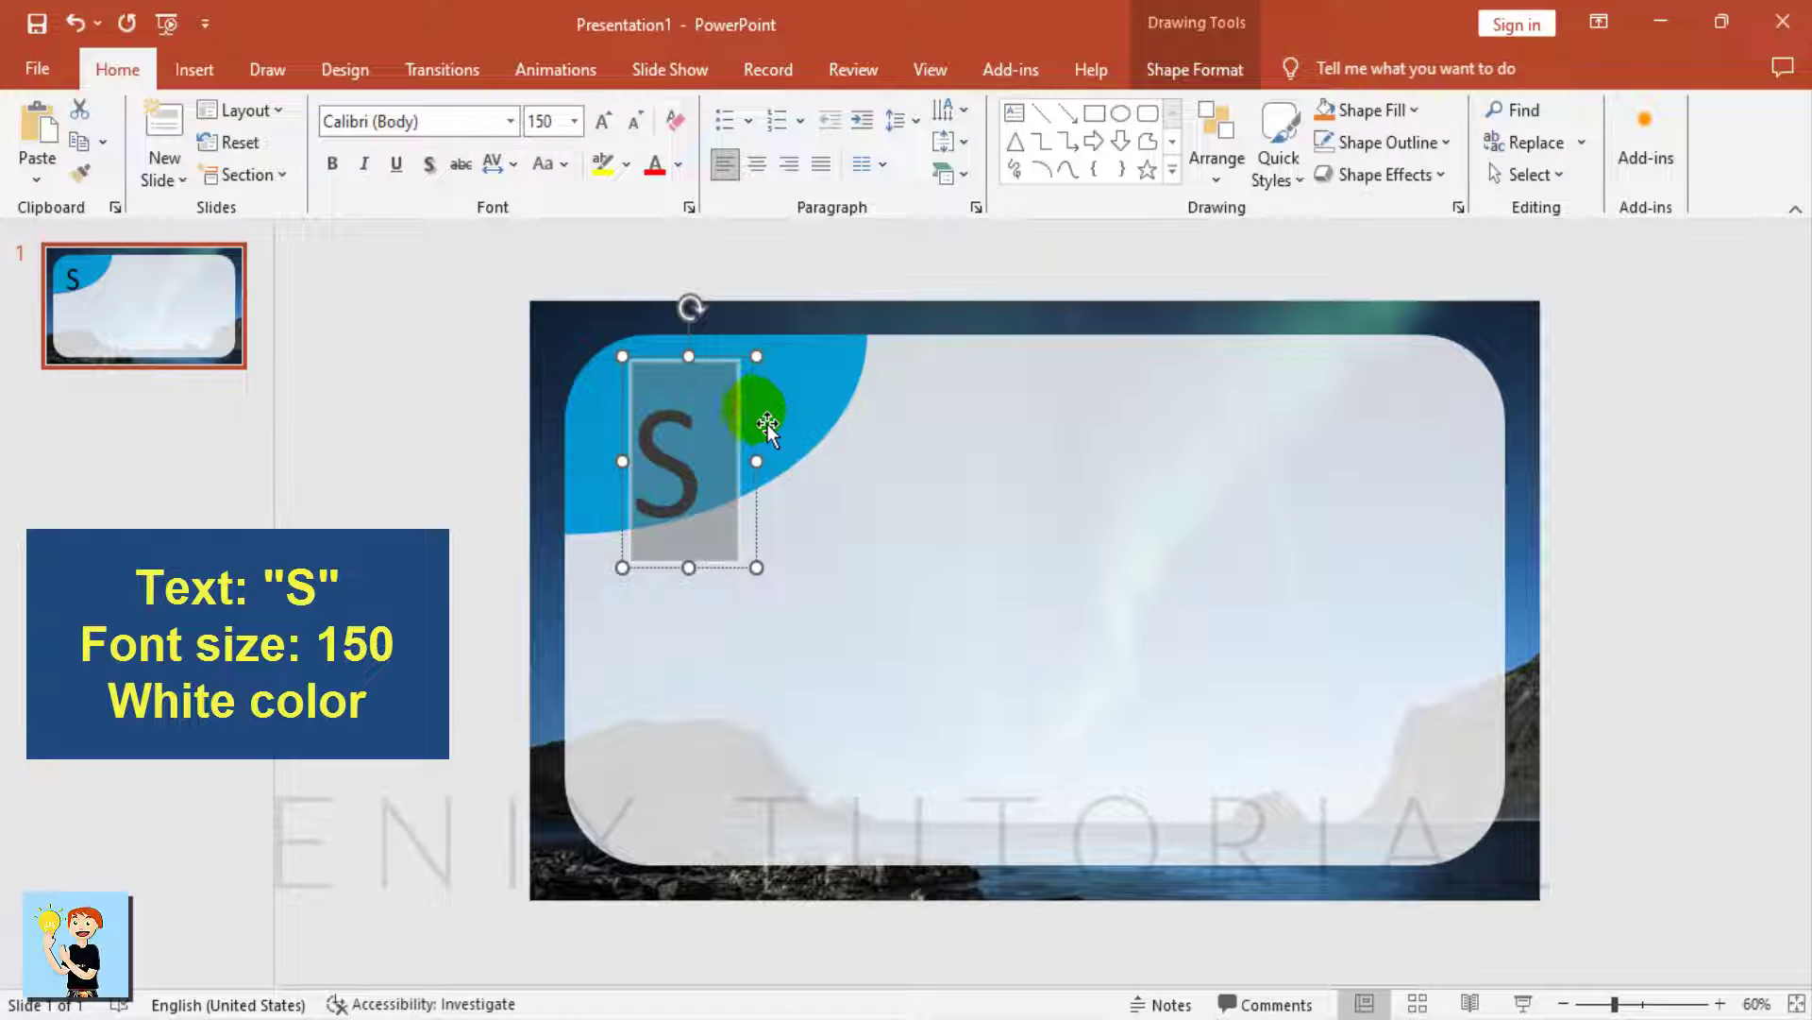
{"action": "left_click_drag", "start_coordinate": [767, 423], "coordinate": [762, 380]}
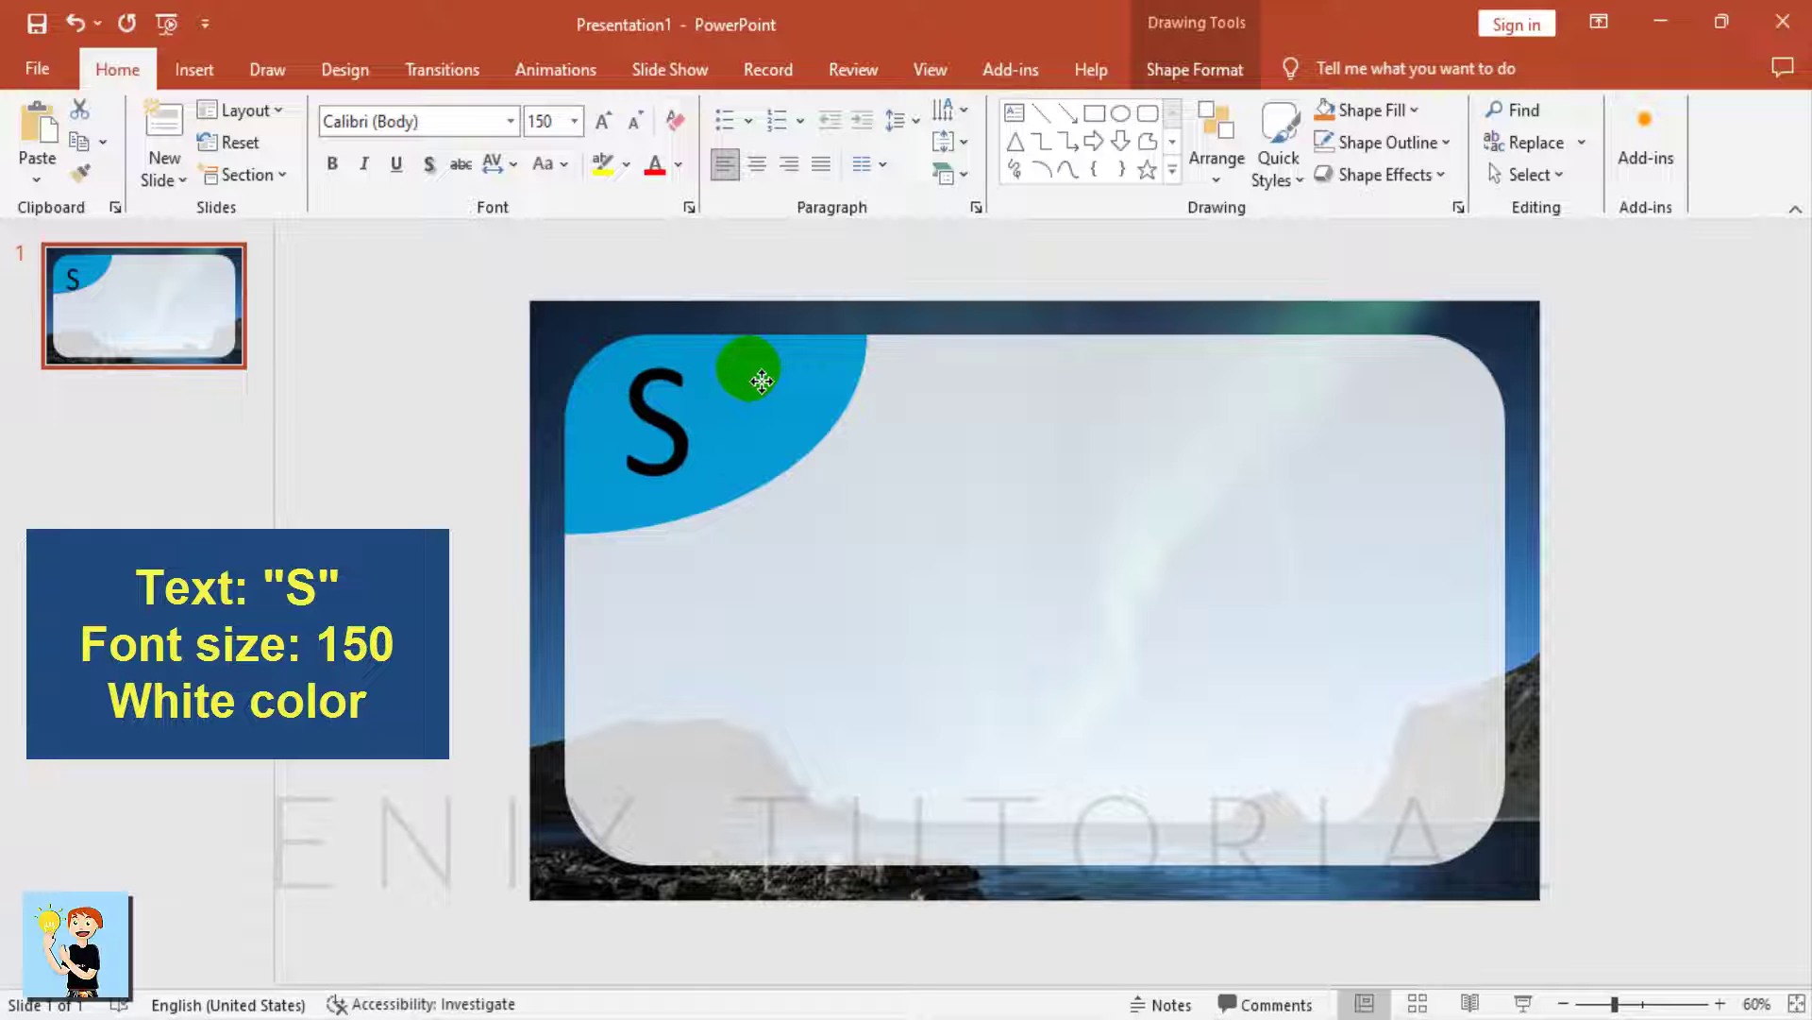
Make the letter S white.
{"action": "left_click", "coordinate": [676, 166]}
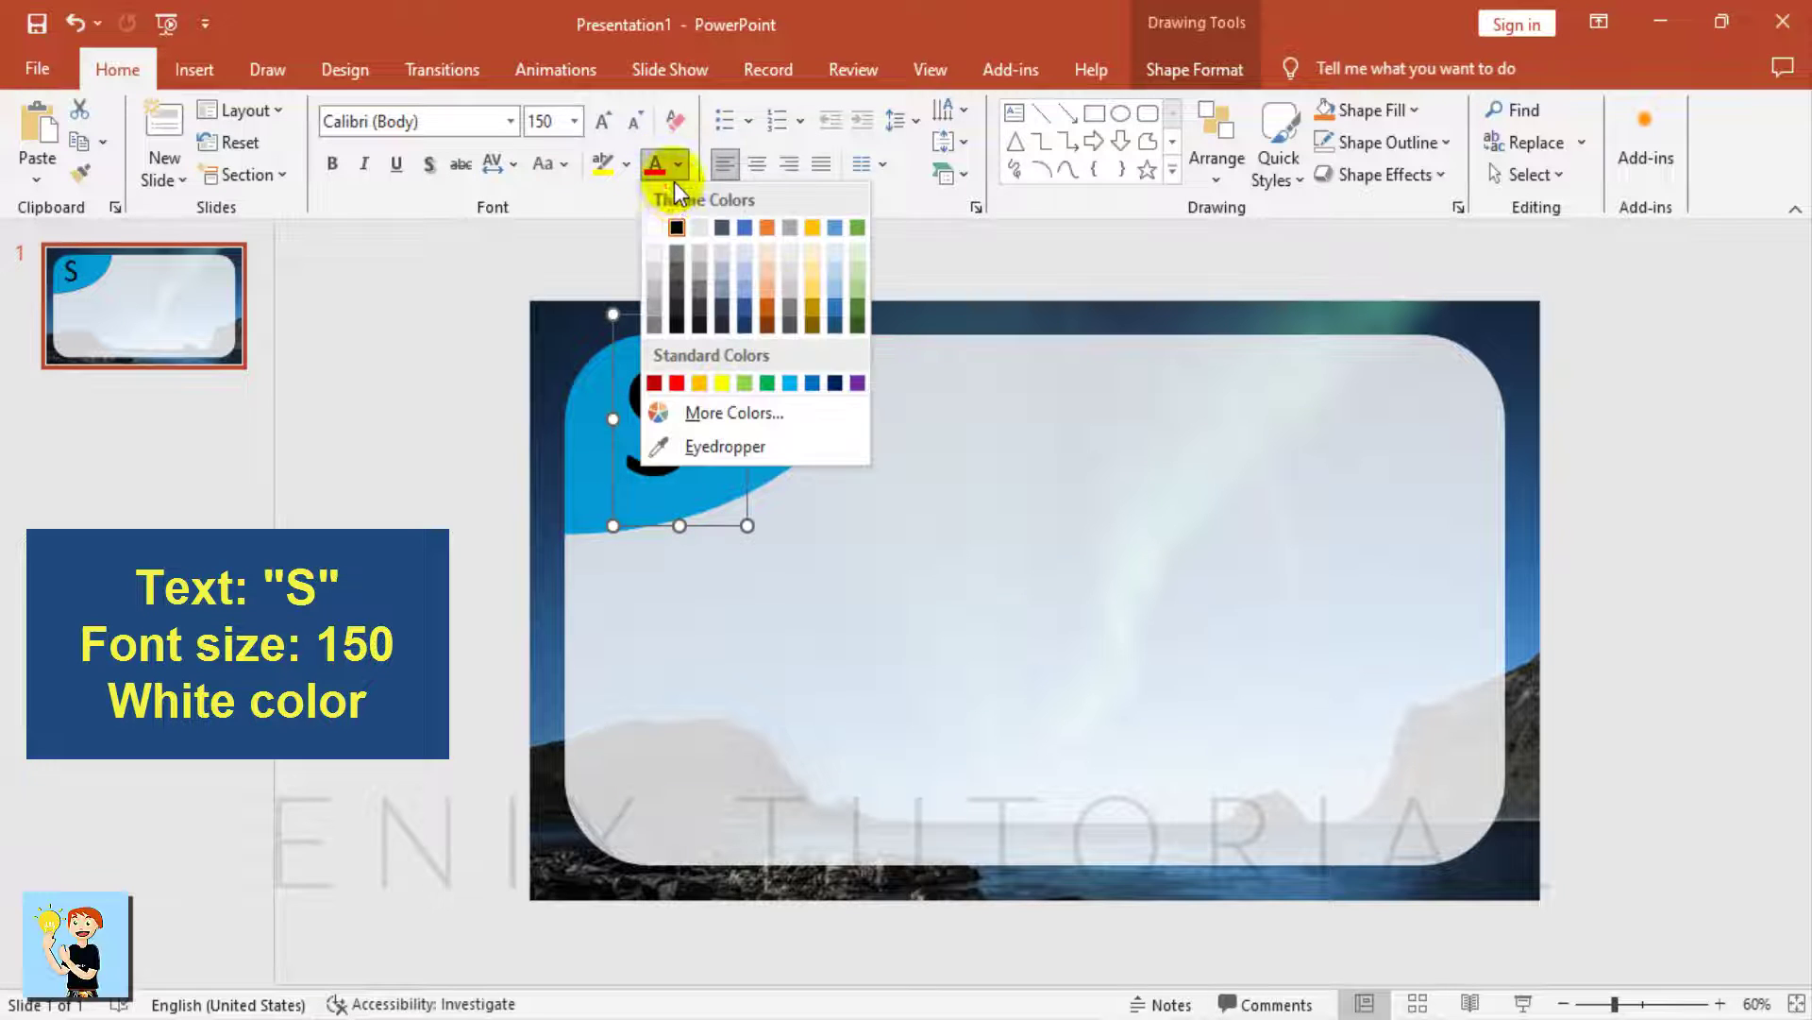
{"action": "left_click", "coordinate": [657, 227]}
{"action": "left_click", "coordinate": [417, 396]}
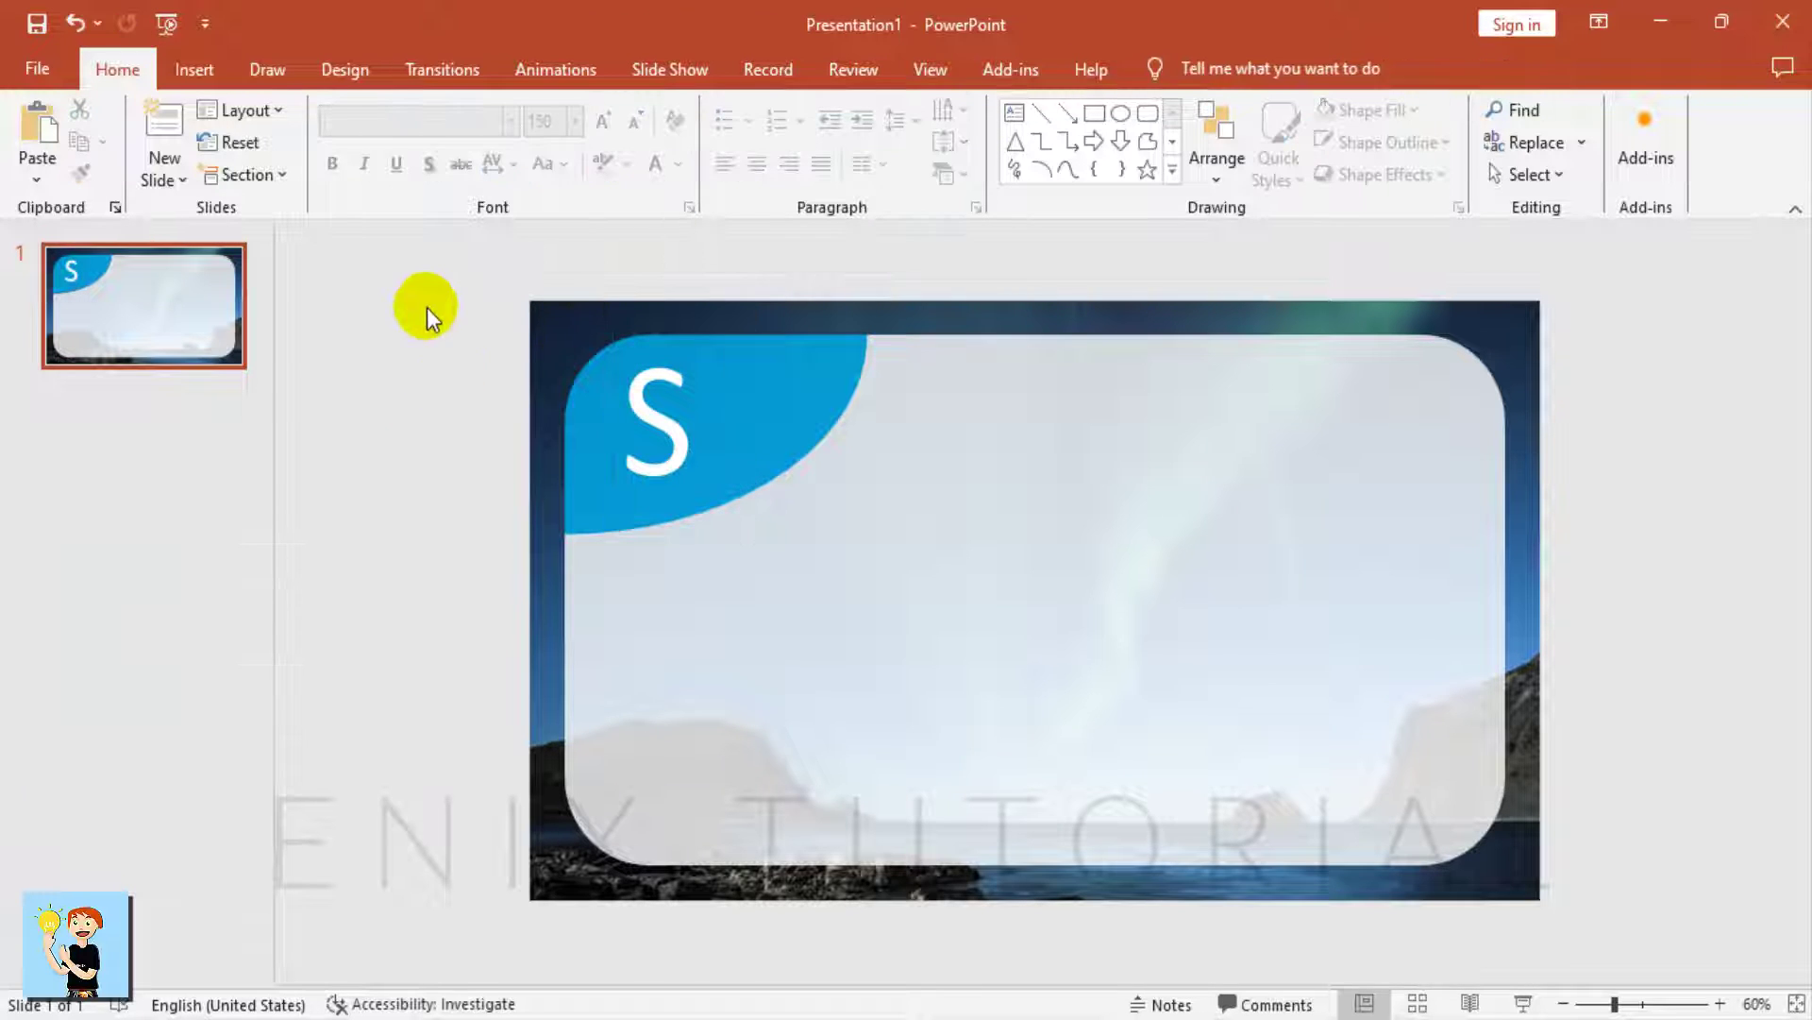
Add a centered 'Strength' title at size 54 near the slide top.
{"action": "left_click", "coordinate": [194, 69]}
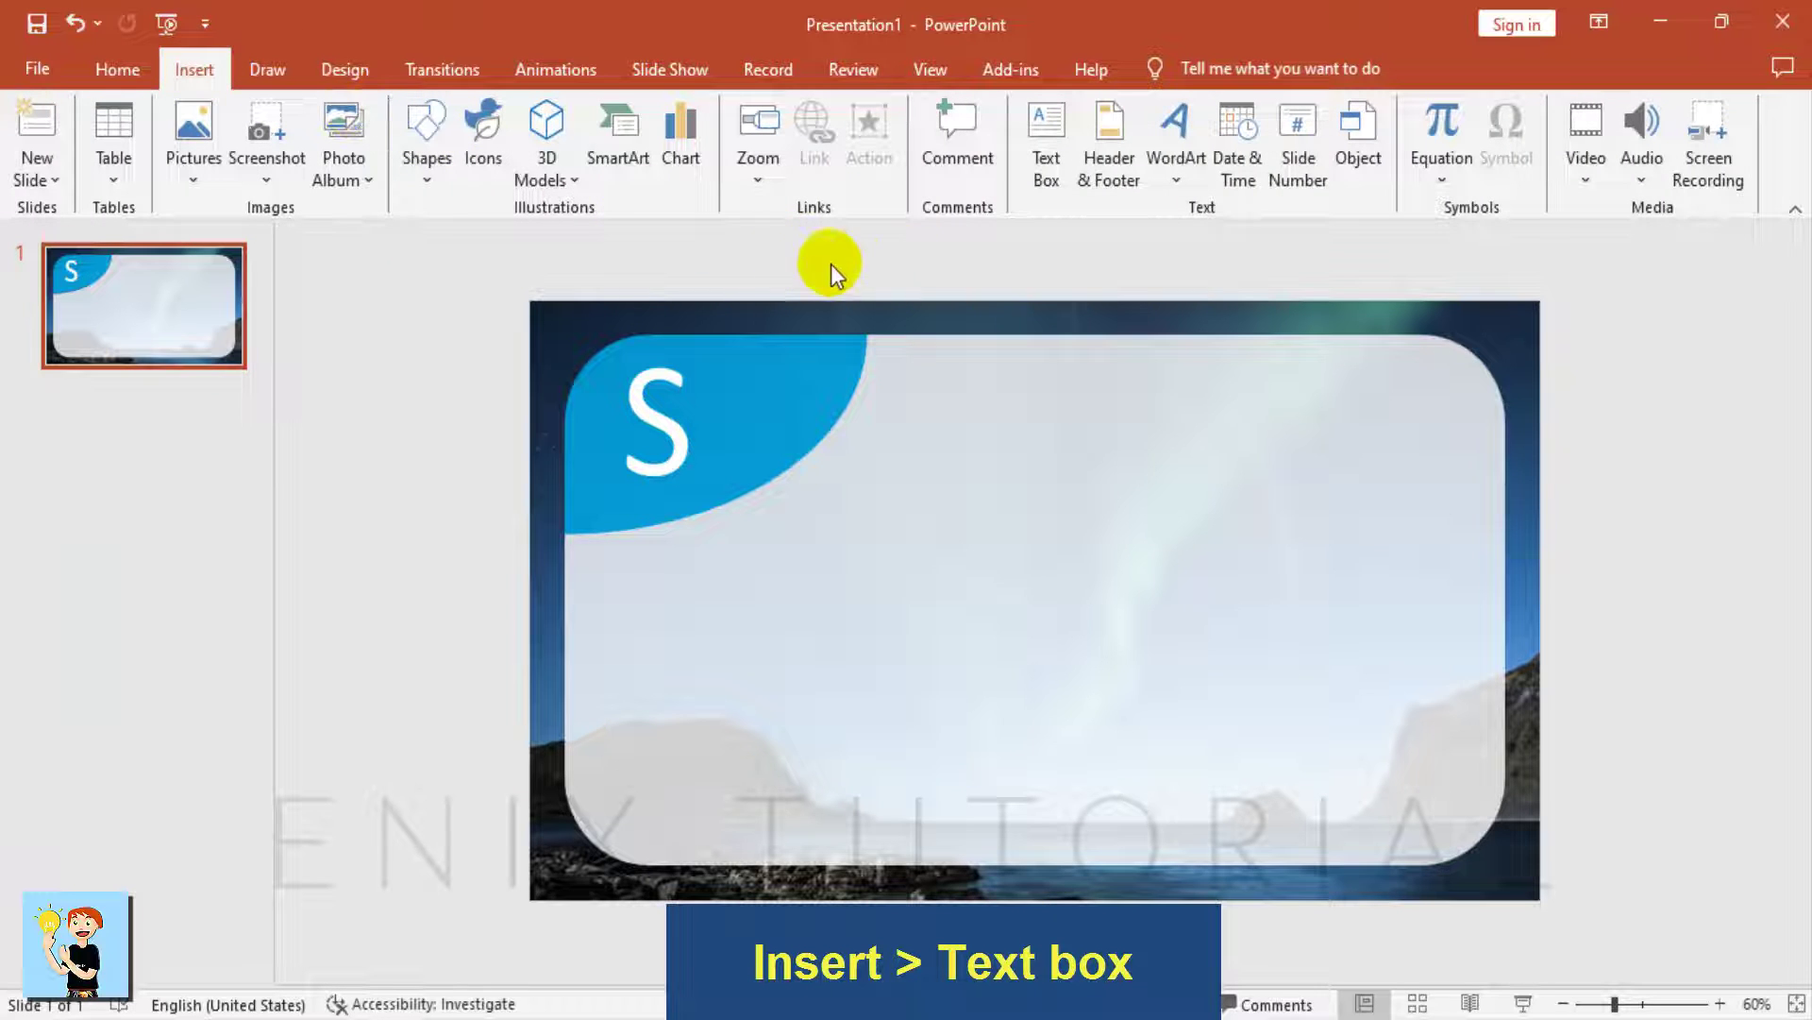
{"action": "left_click", "coordinate": [1038, 170]}
{"action": "mouse_move", "coordinate": [976, 388]}
{"action": "left_mouse_down"}
{"action": "mouse_move", "coordinate": [1181, 469]}
{"action": "mouse_move", "coordinate": [1398, 517]}
{"action": "mouse_move", "coordinate": [1381, 499]}
{"action": "left_mouse_up"}
{"action": "type", "text": "Strength"}
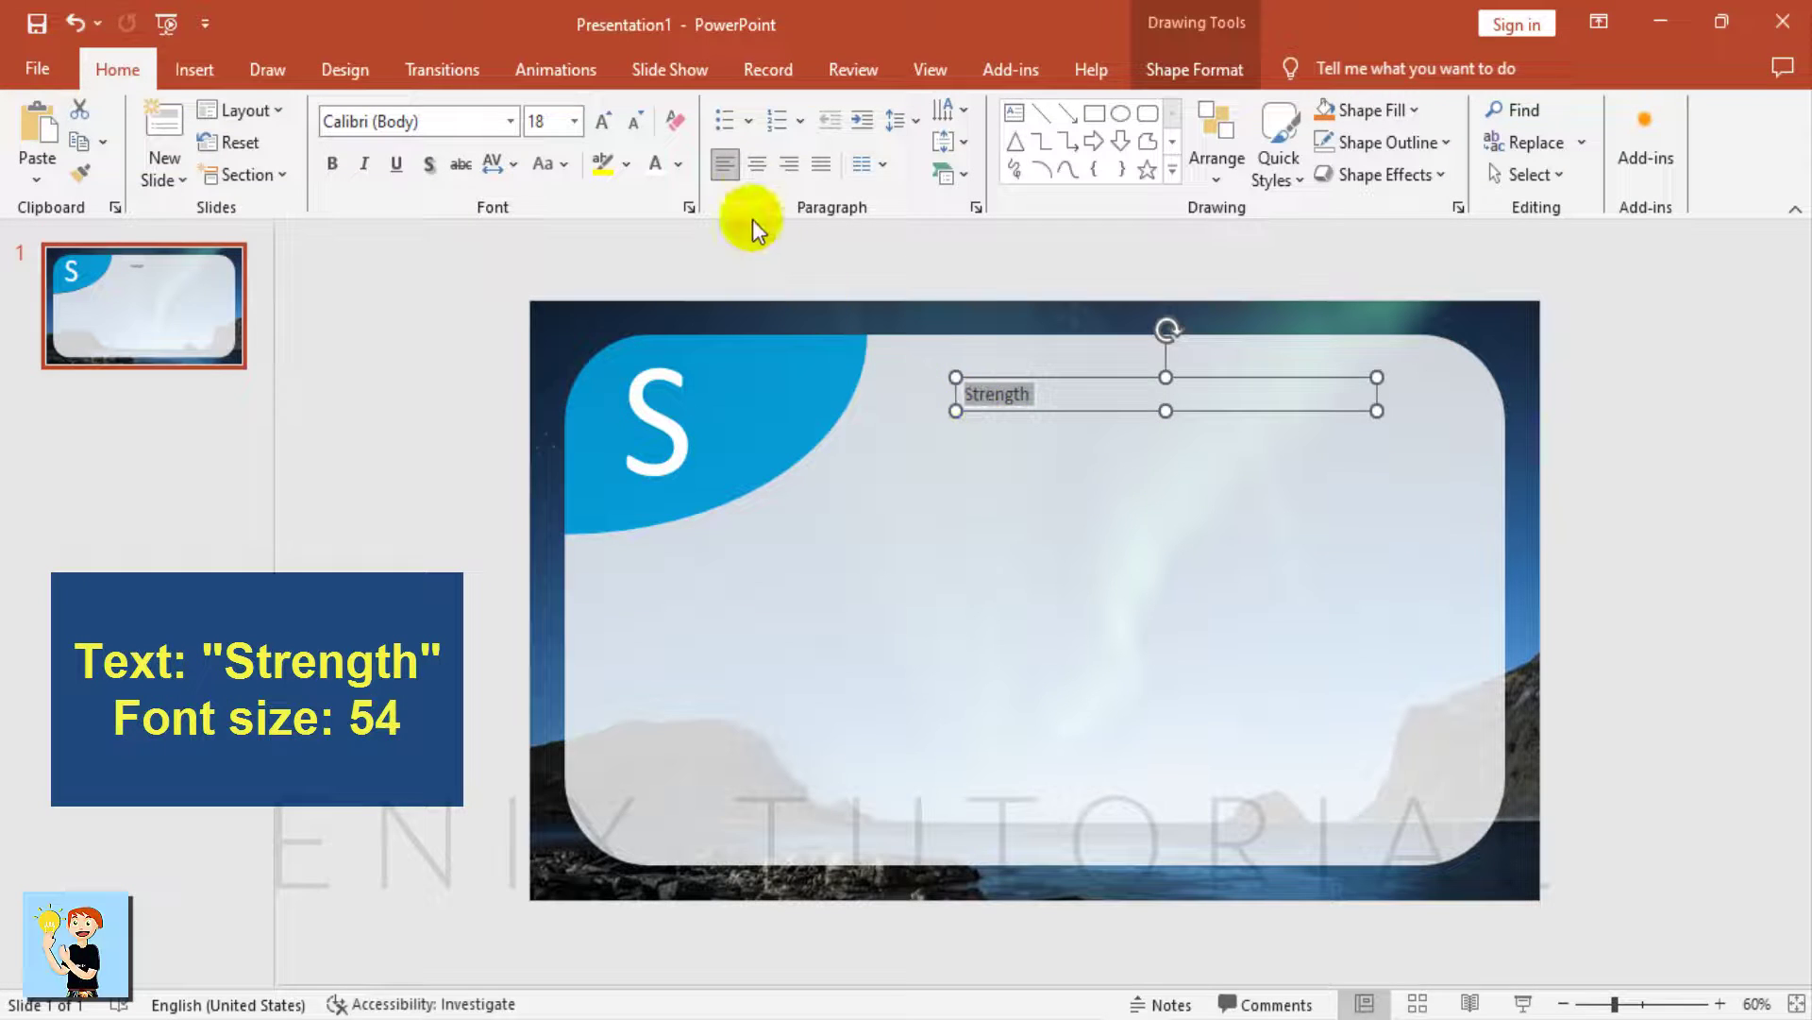
{"action": "left_click", "coordinate": [759, 170]}
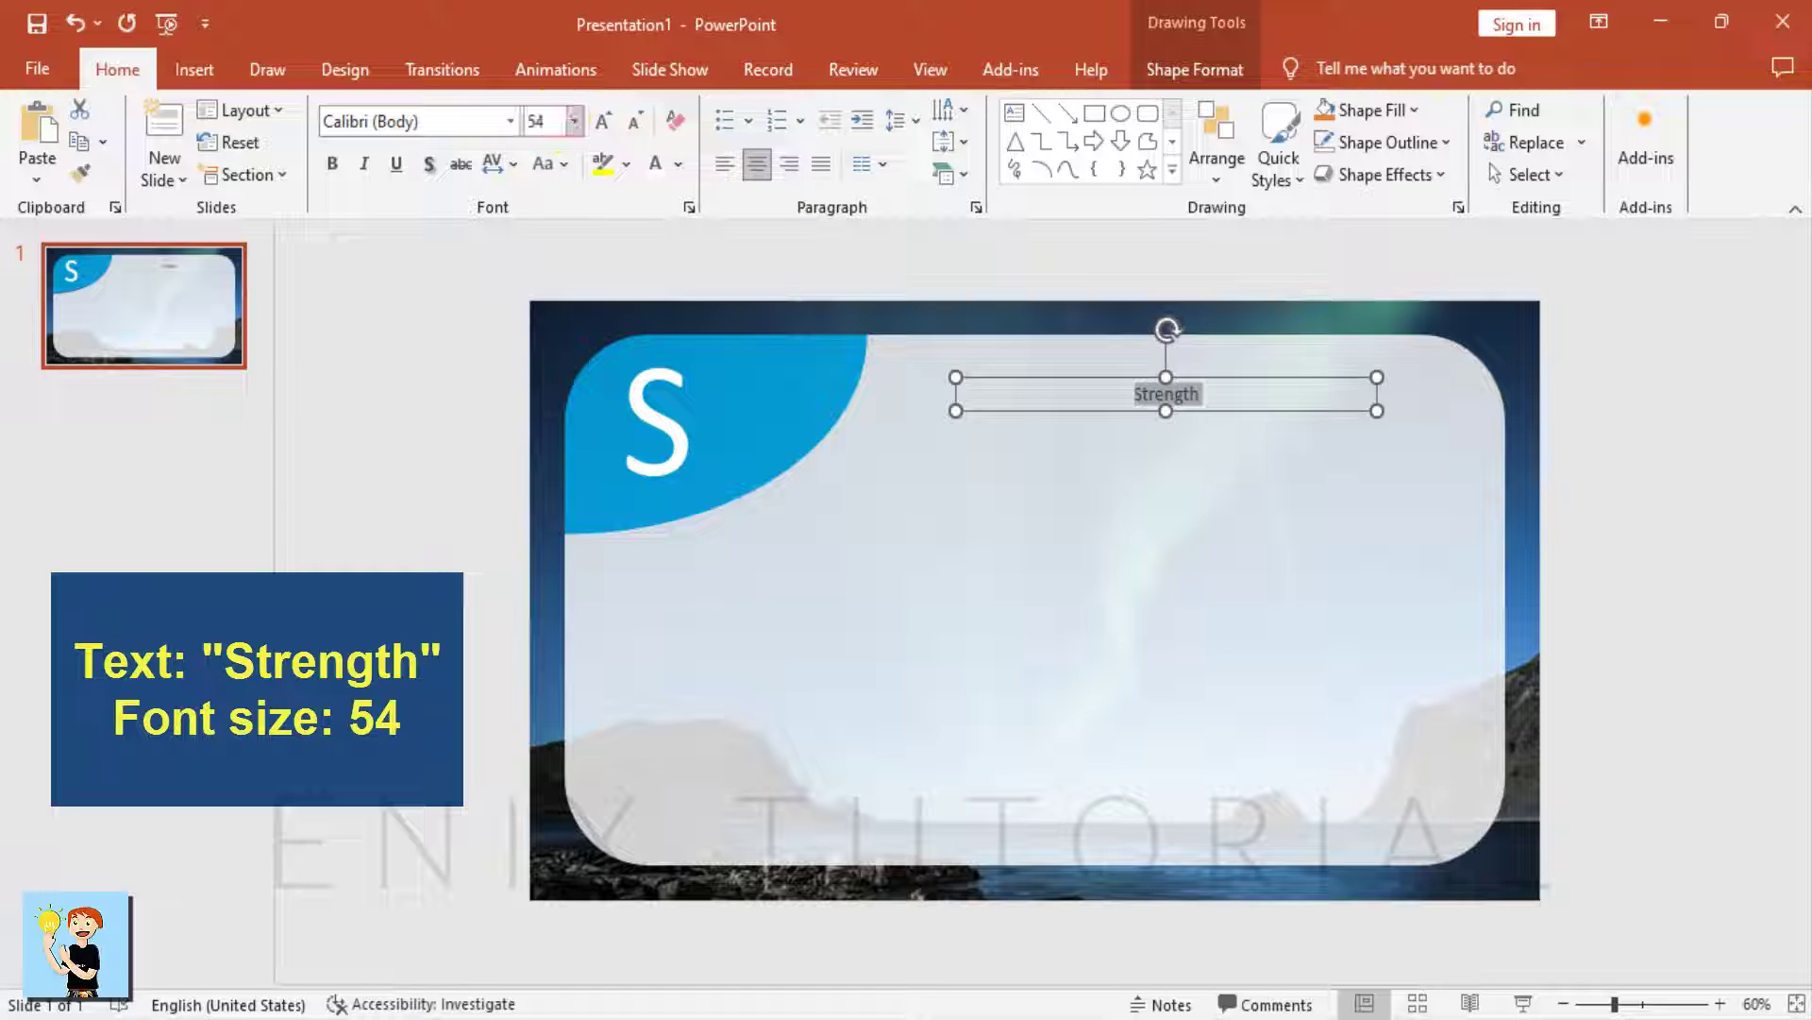
{"action": "type", "text": "54"}
{"action": "key", "text": "Return"}
{"action": "left_click_drag", "start_coordinate": [1381, 418], "coordinate": [1160, 374]}
{"action": "left_click", "coordinate": [196, 66]}
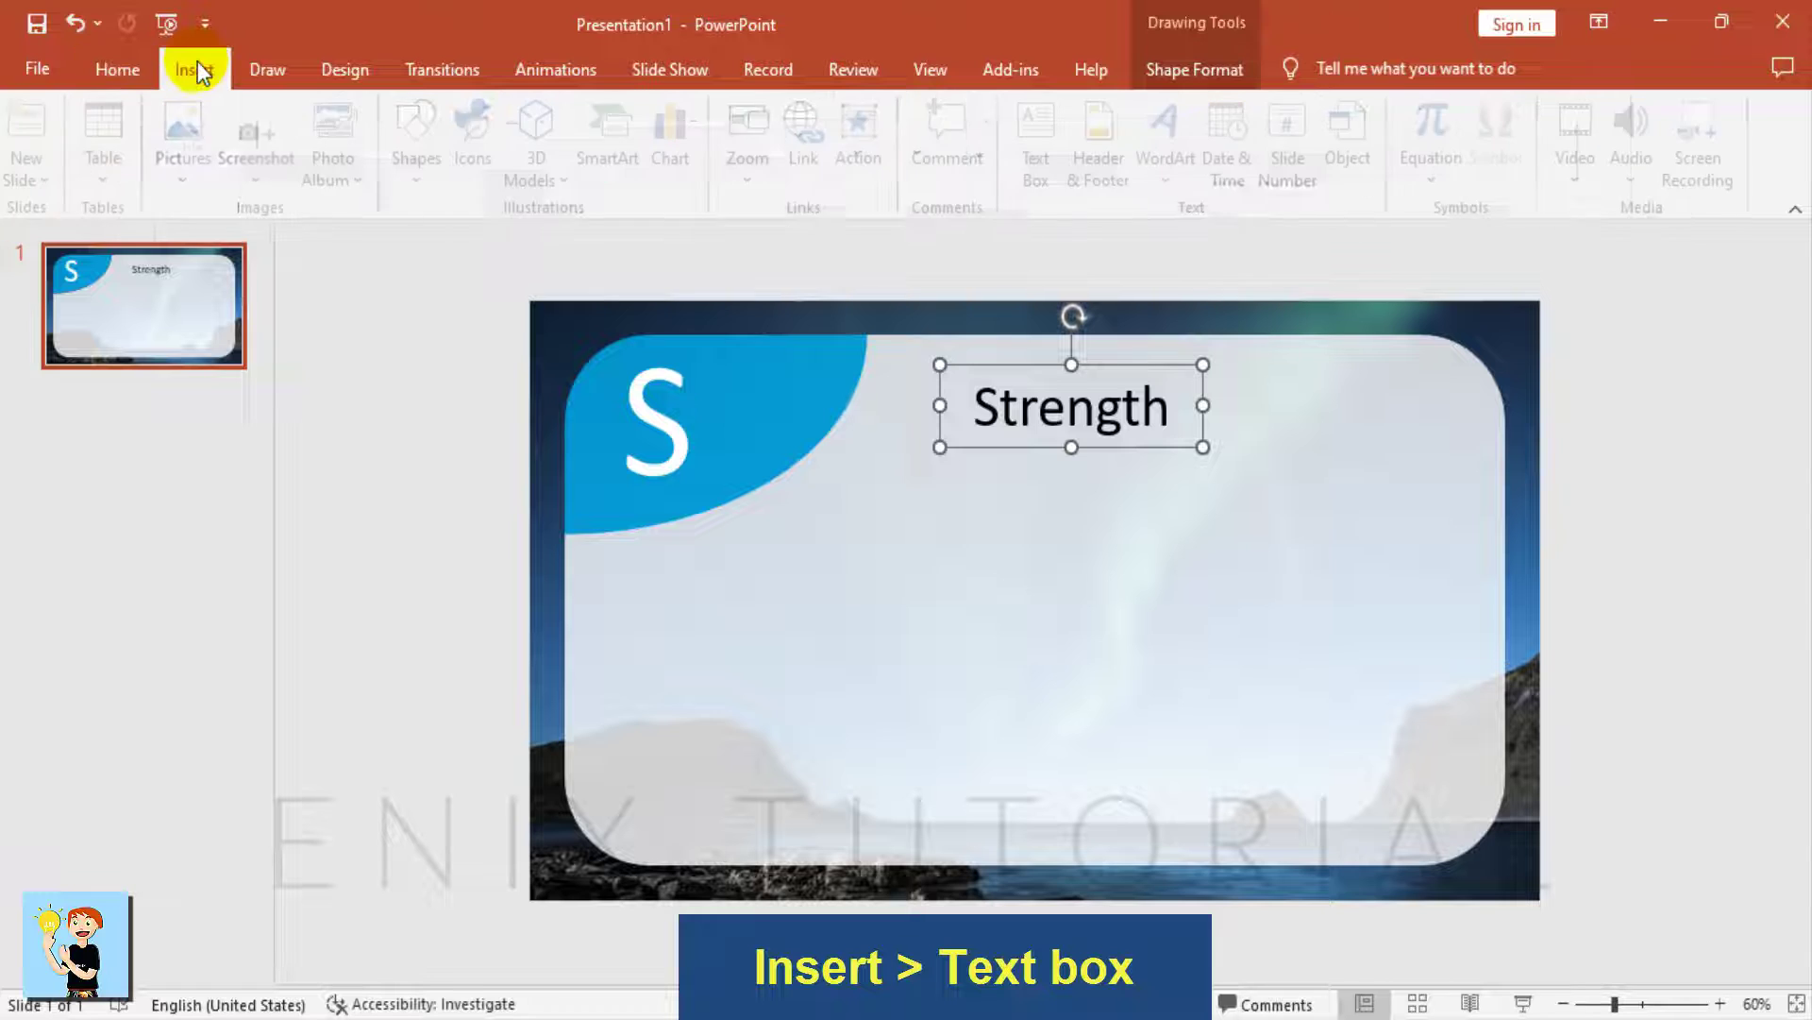
Paste three Lorem ipsum paragraphs into a text box below the title at size 22.
{"action": "left_click", "coordinate": [1066, 179]}
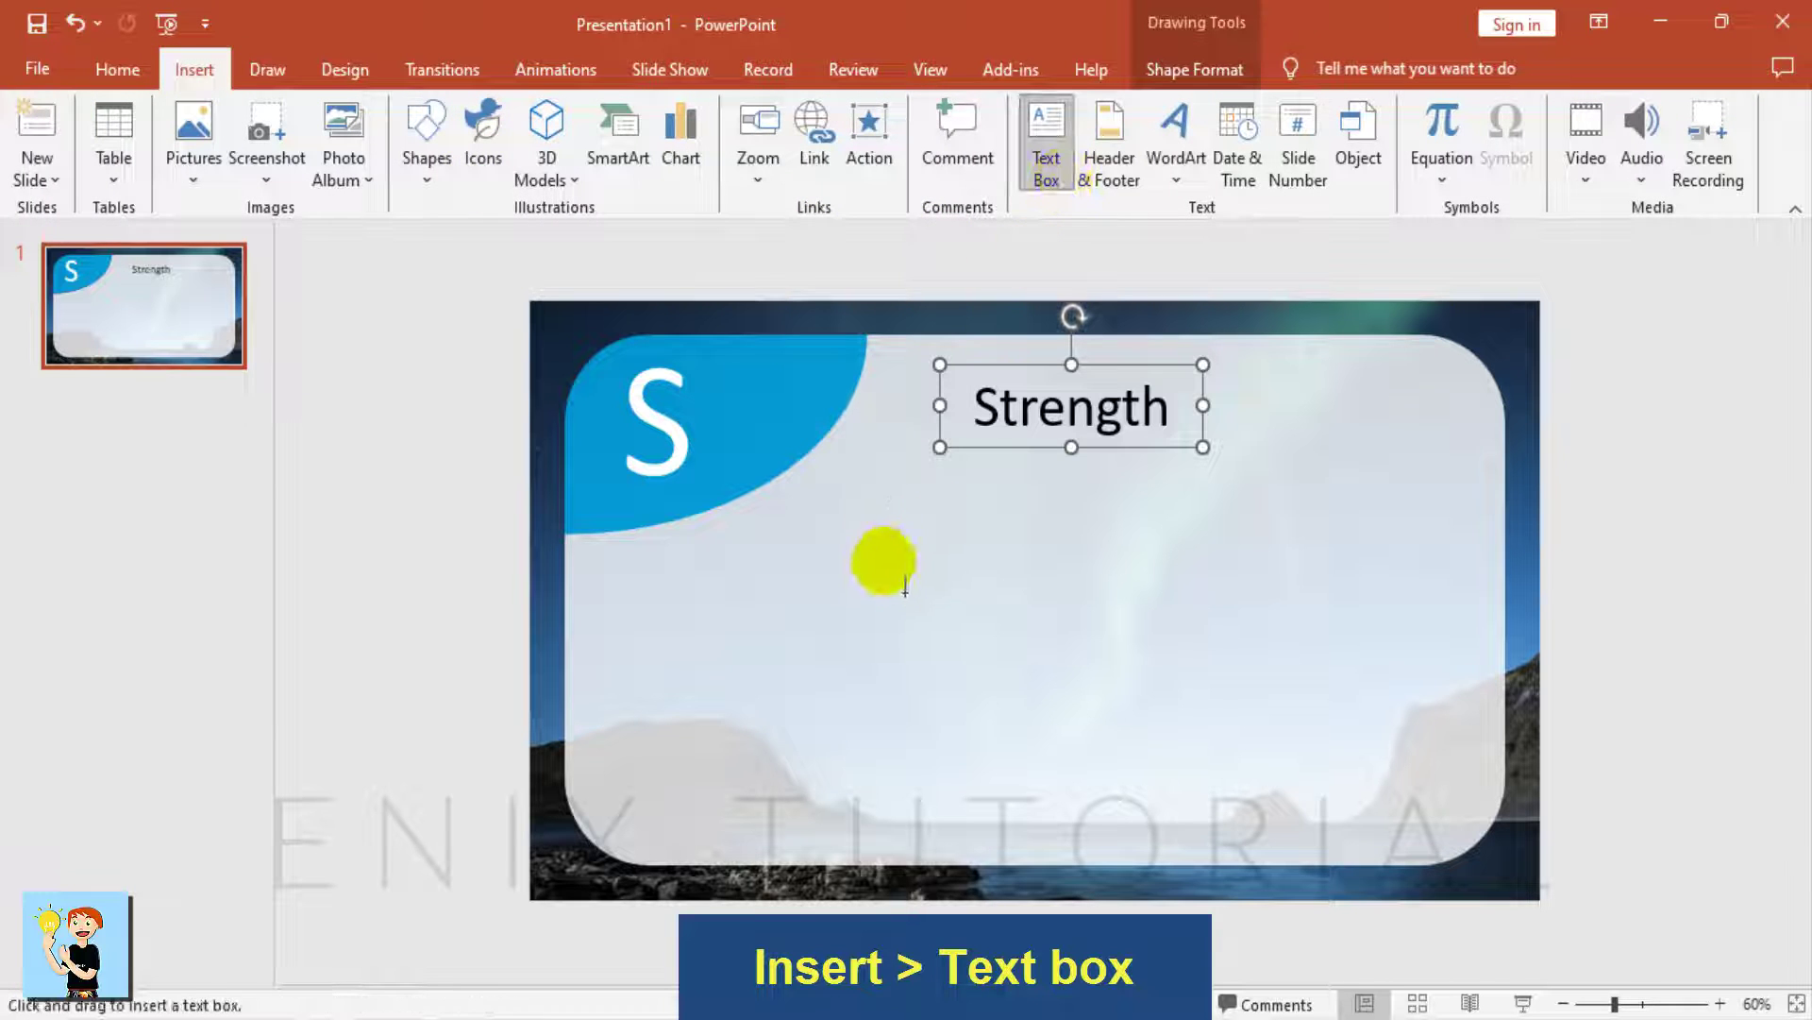
{"action": "left_click_drag", "start_coordinate": [841, 494], "coordinate": [1441, 800]}
{"action": "type", "text": "Lorem ipsum dolor sit amet, consectetuer adipiscing elit. Maecenas porttitor congue massa. Fusce posuere, magna sed pulvinar ultricies, purus lectus malesuada libero, sit amet commodo magna eros quis urna. Nunc viverra imperdiet enim. Fusce est. Vivamus a tellus. Pellentesque habitant morbi tristique senectus et netus et malesuada fames ac turpis egestas. Proin pharetra nonummy pede. Mauris et orci."}
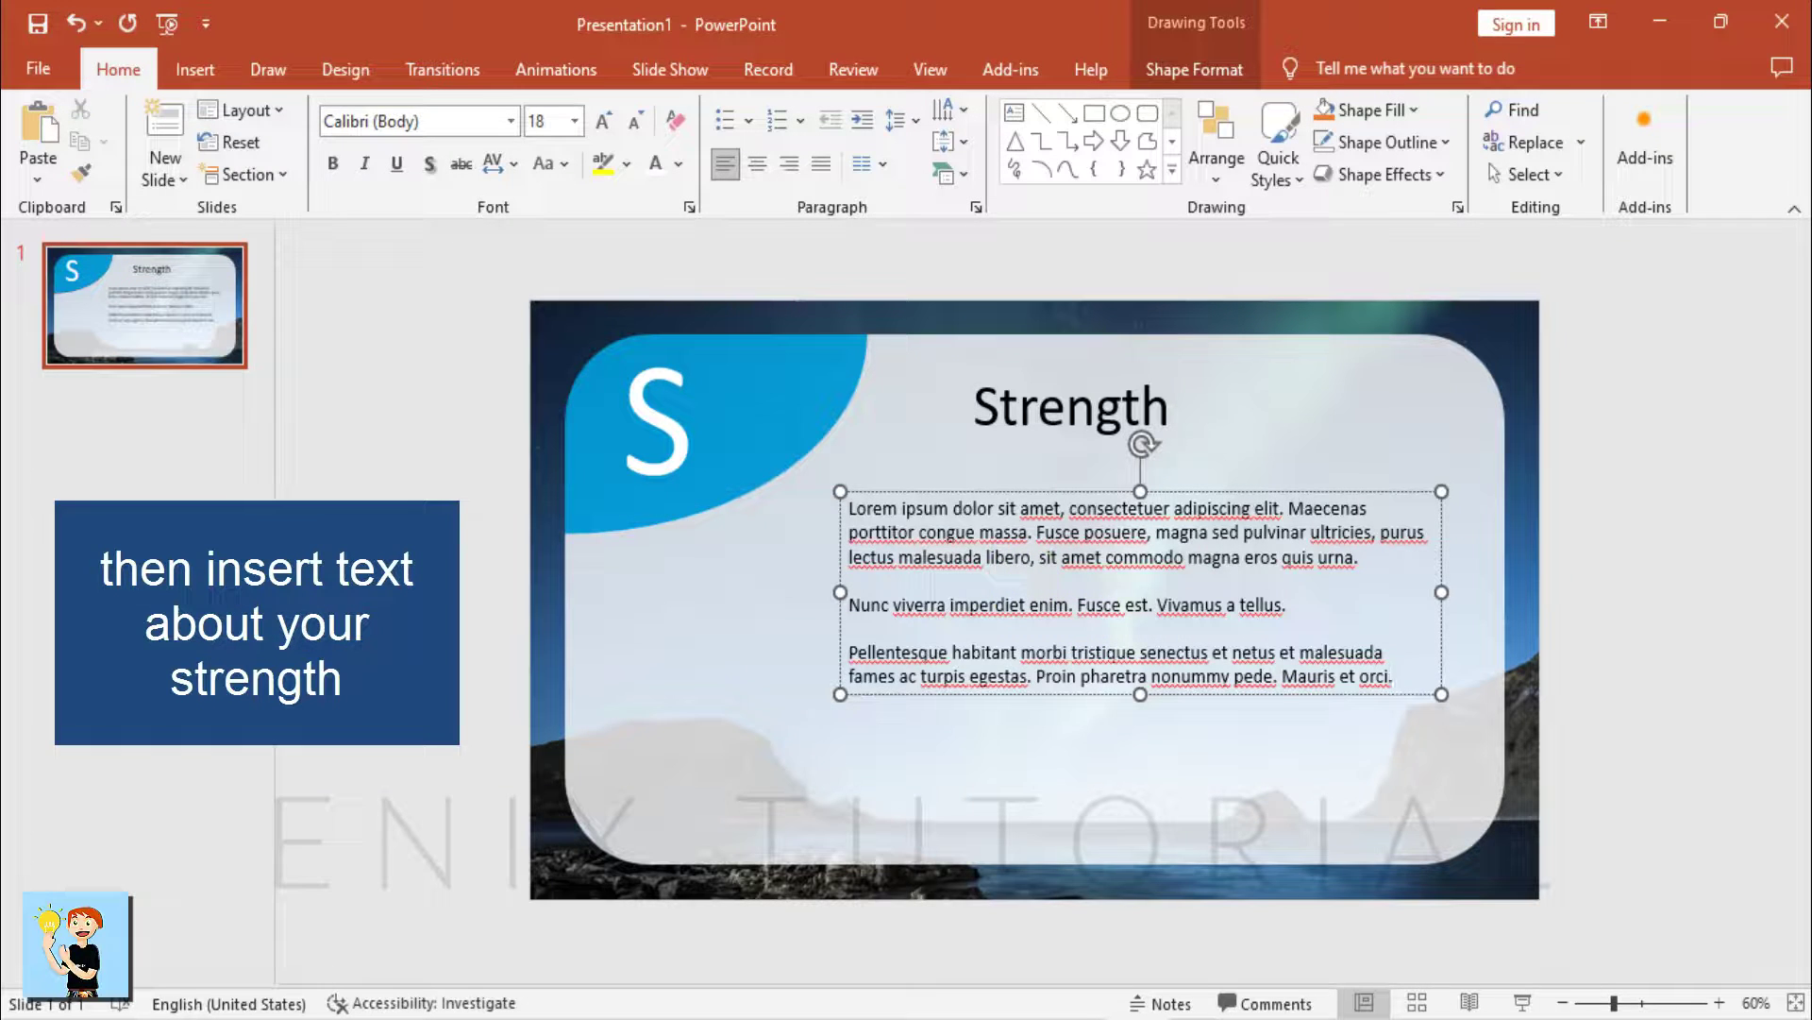
{"action": "left_click", "coordinate": [962, 486]}
{"action": "left_click", "coordinate": [552, 121]}
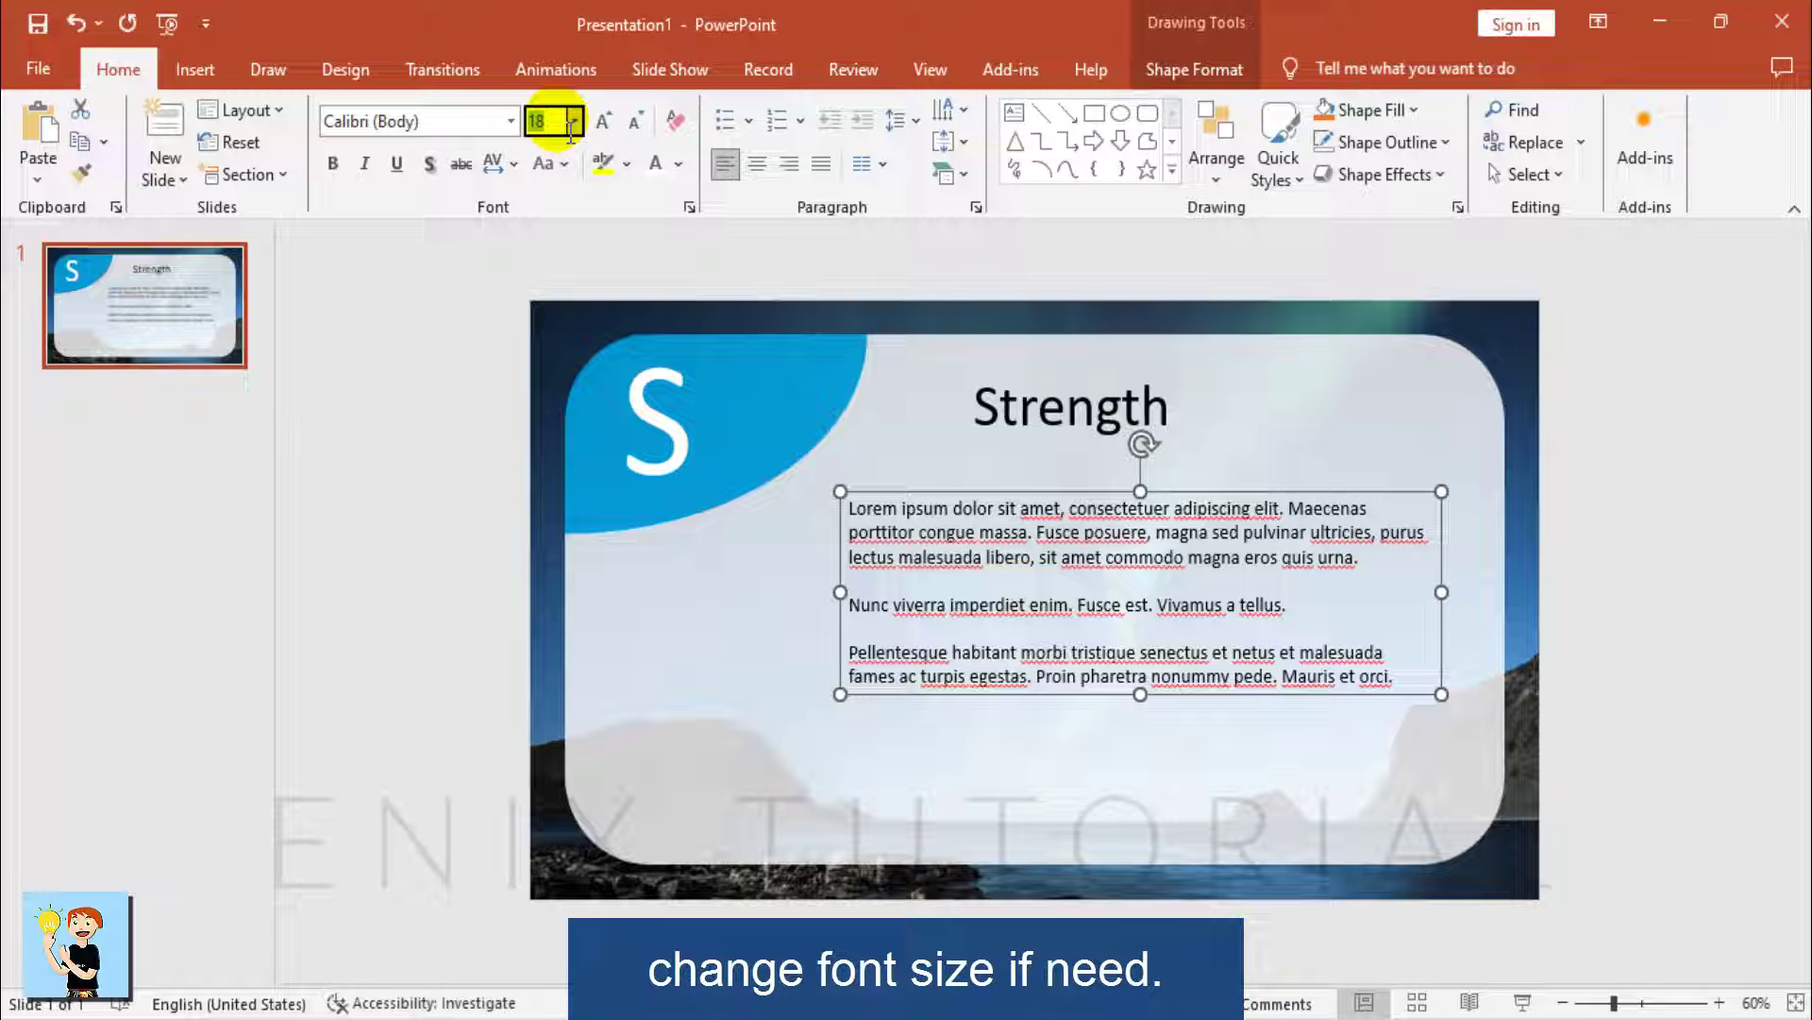
{"action": "key", "text": "Return"}
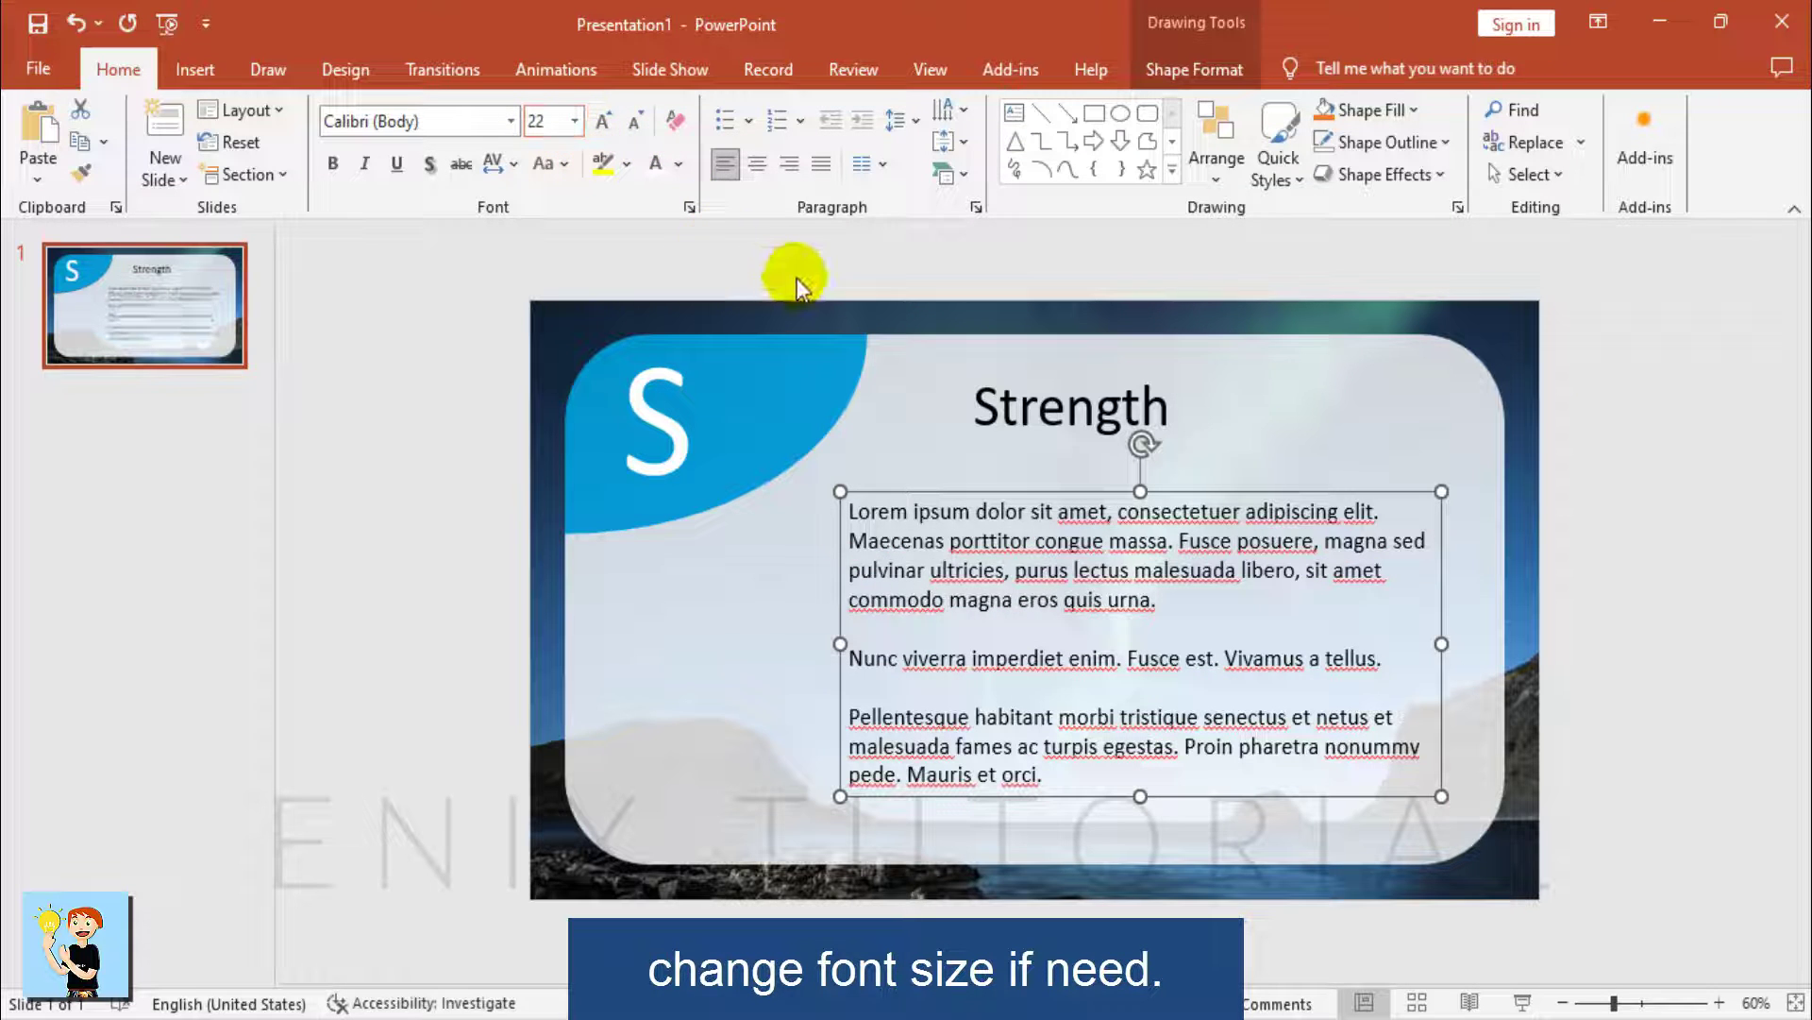
{"action": "left_click_drag", "start_coordinate": [1175, 508], "coordinate": [1180, 501]}
{"action": "left_click", "coordinate": [1765, 693]}
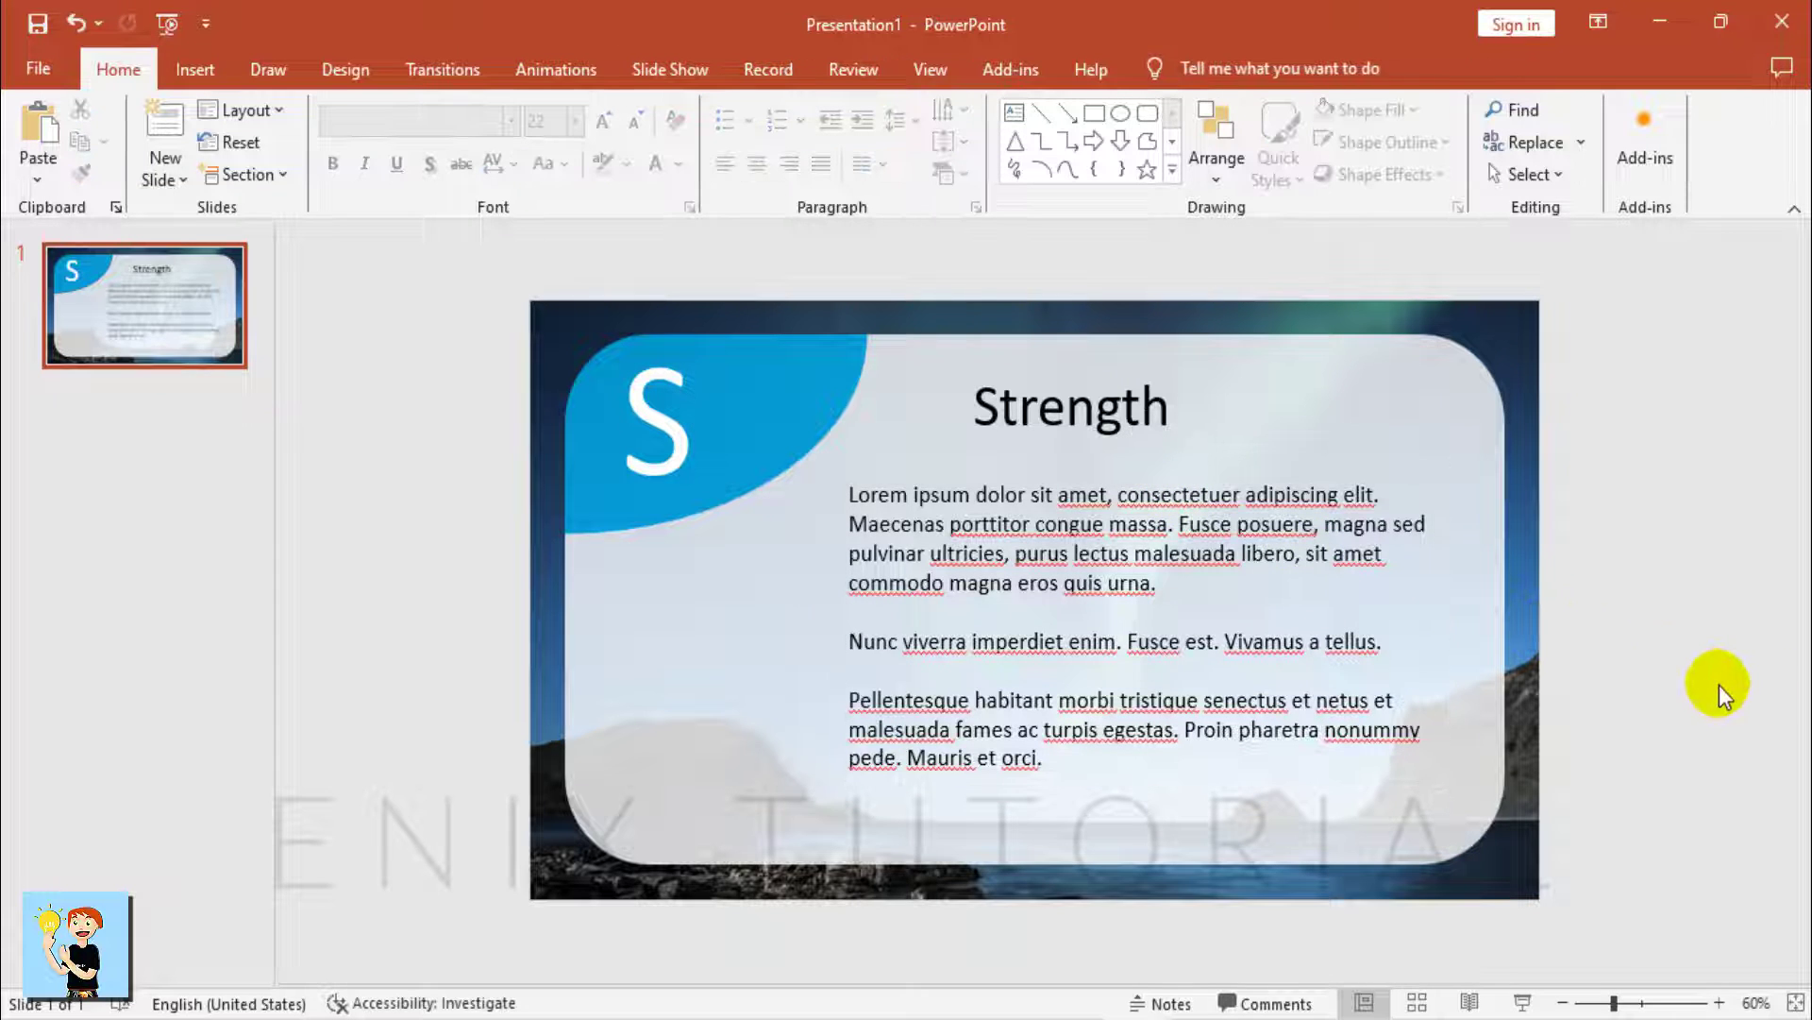
Duplicate slide 1 with Ctrl+D to make four identical Strength slides, then return to slide 1.
{"action": "left_click", "coordinate": [172, 306]}
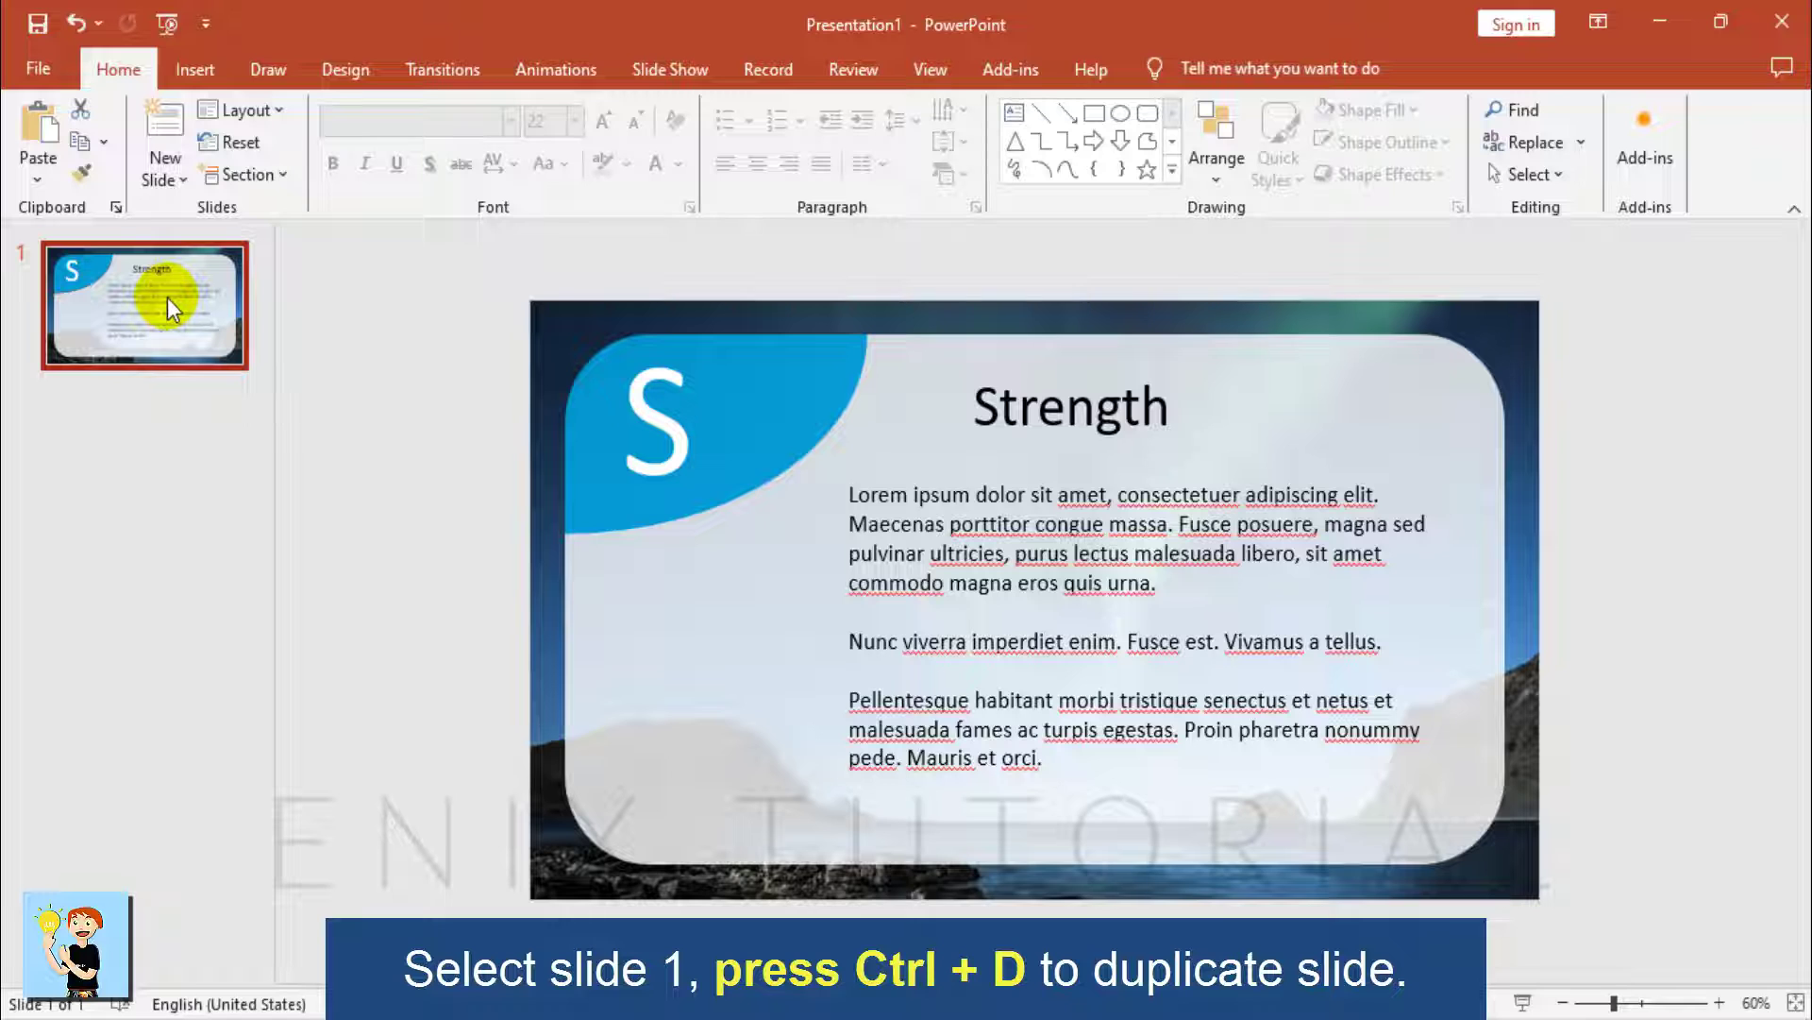
{"action": "key", "text": "ctrl+d"}
{"action": "key", "text": "ctrl+d"}
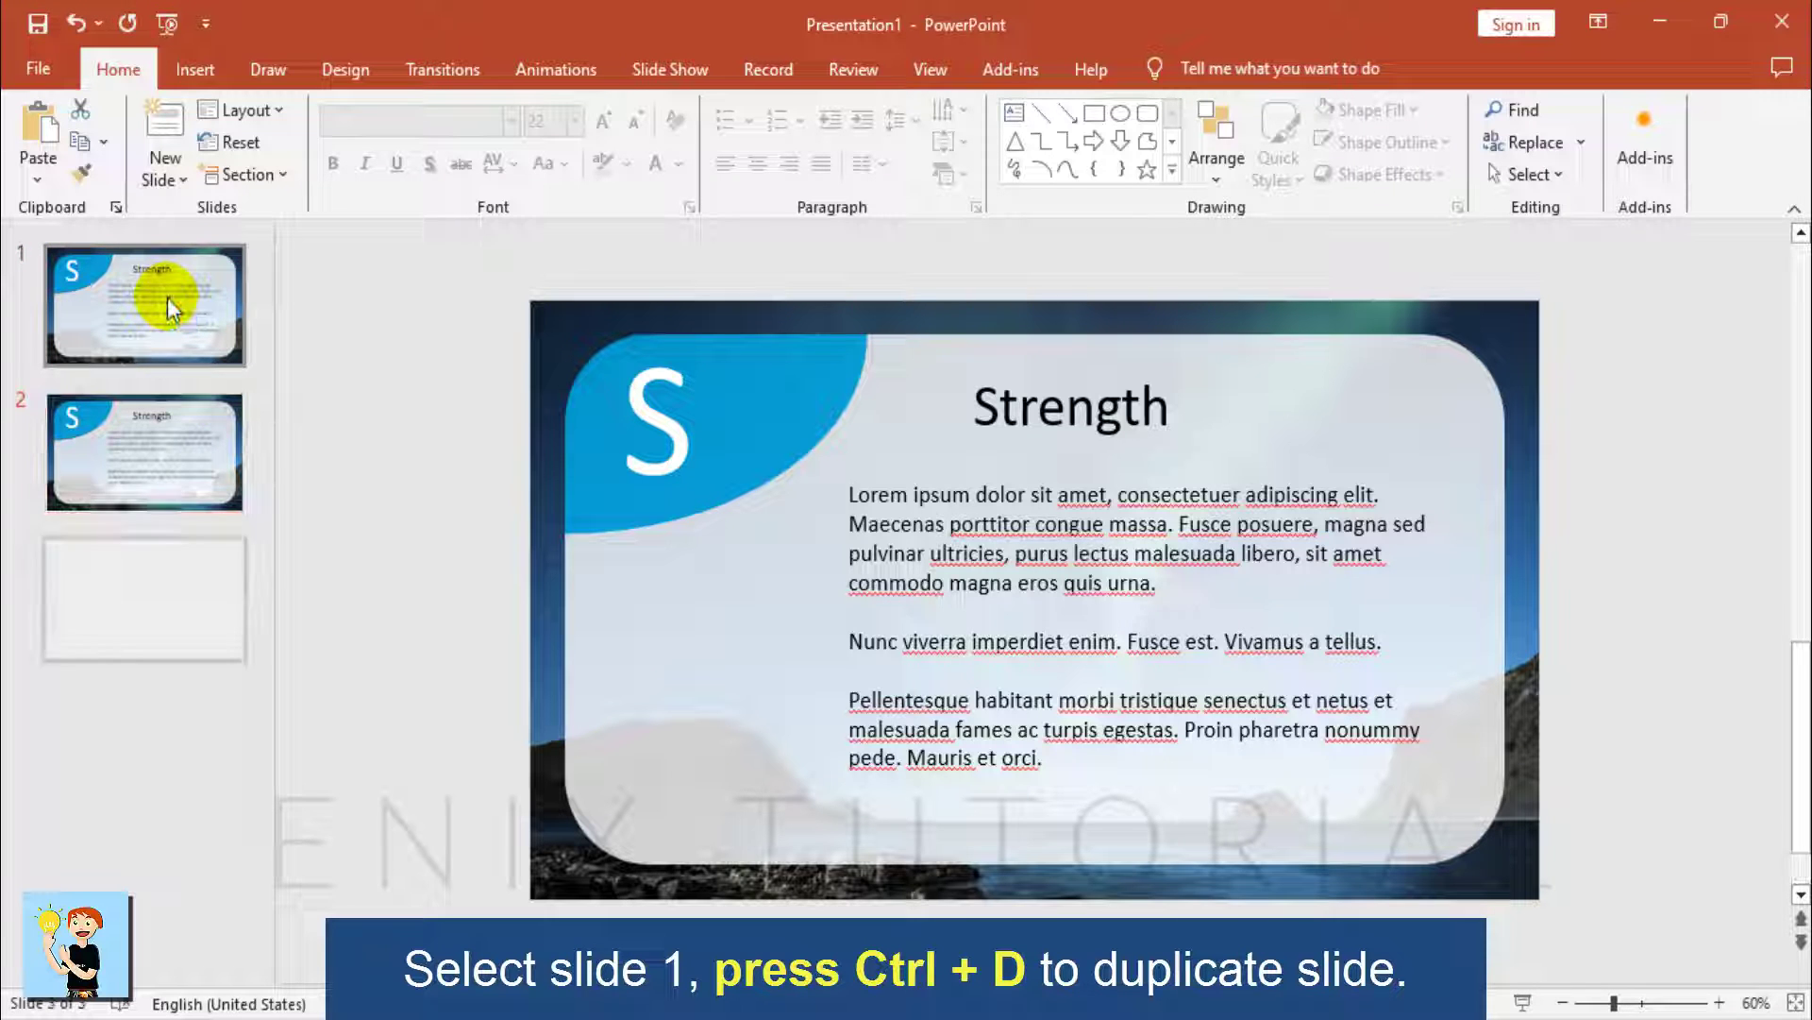
{"action": "key", "text": "ctrl+d"}
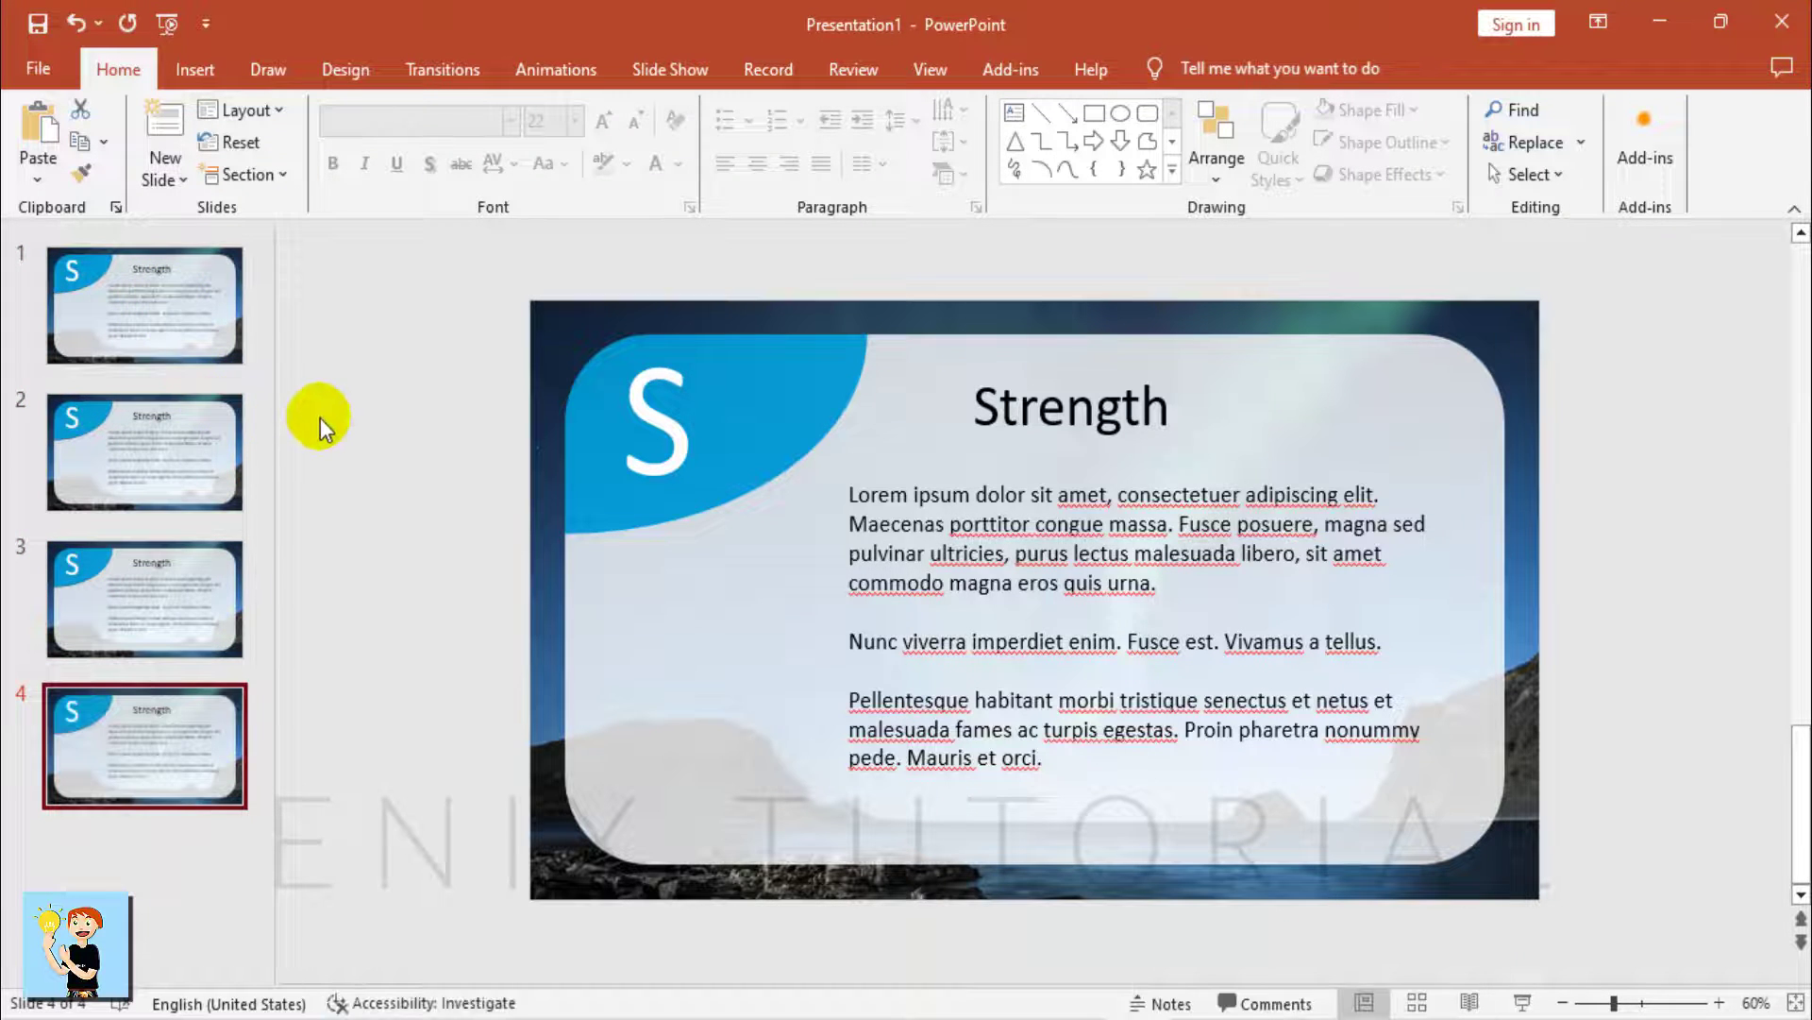
{"action": "left_click", "coordinate": [204, 325]}
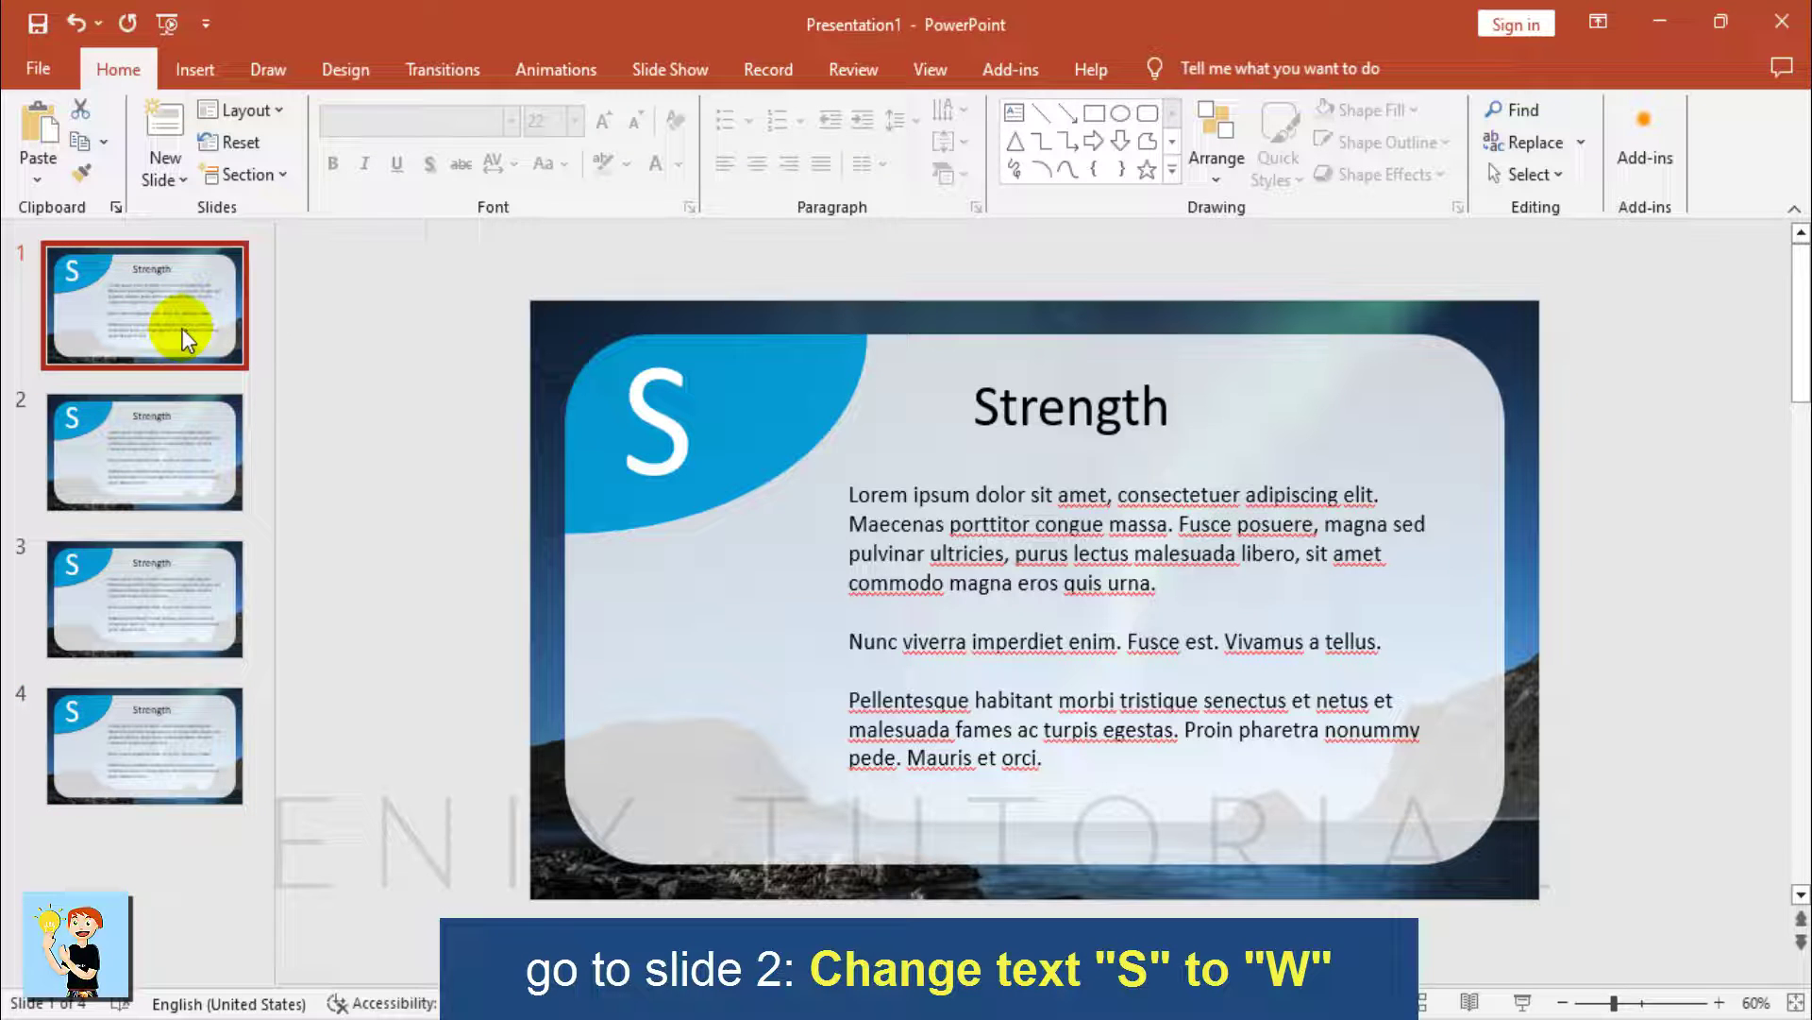
On slide 2, change the corner letter S to W and the title Strength to Weakness.
{"action": "left_click", "coordinate": [207, 451]}
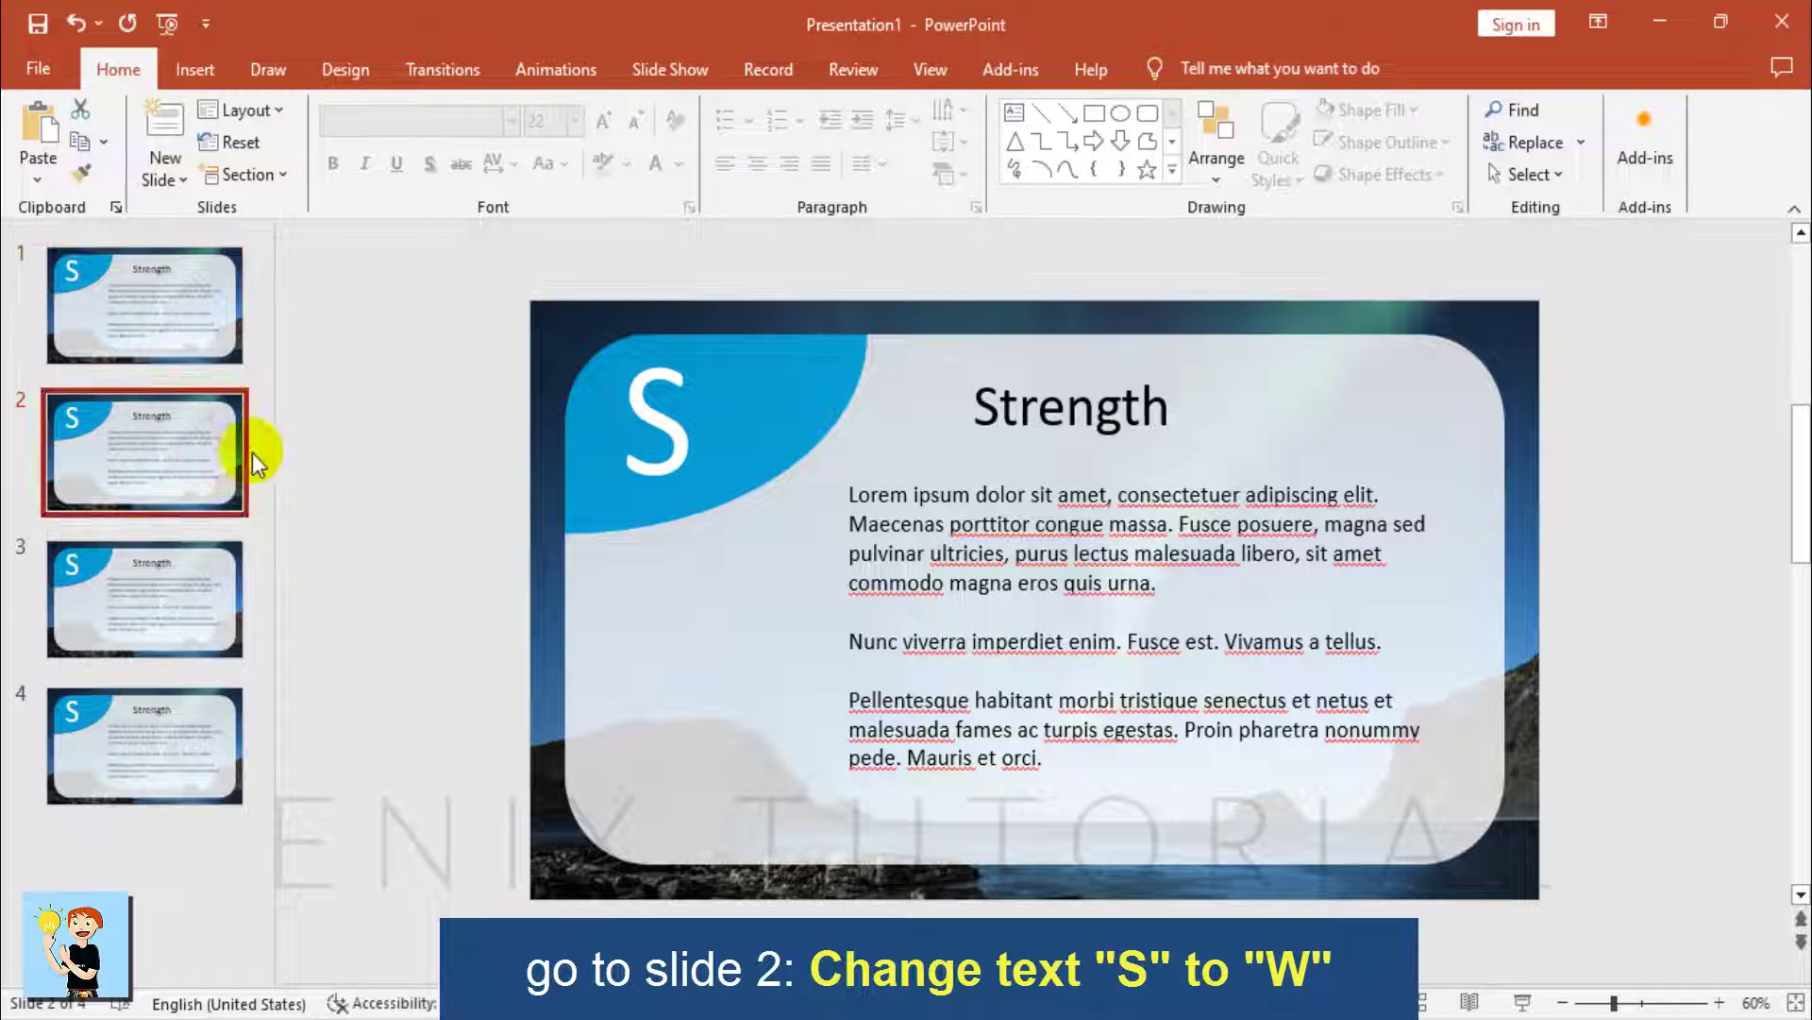
{"action": "left_click", "coordinate": [661, 420]}
{"action": "double_click", "coordinate": [687, 424]}
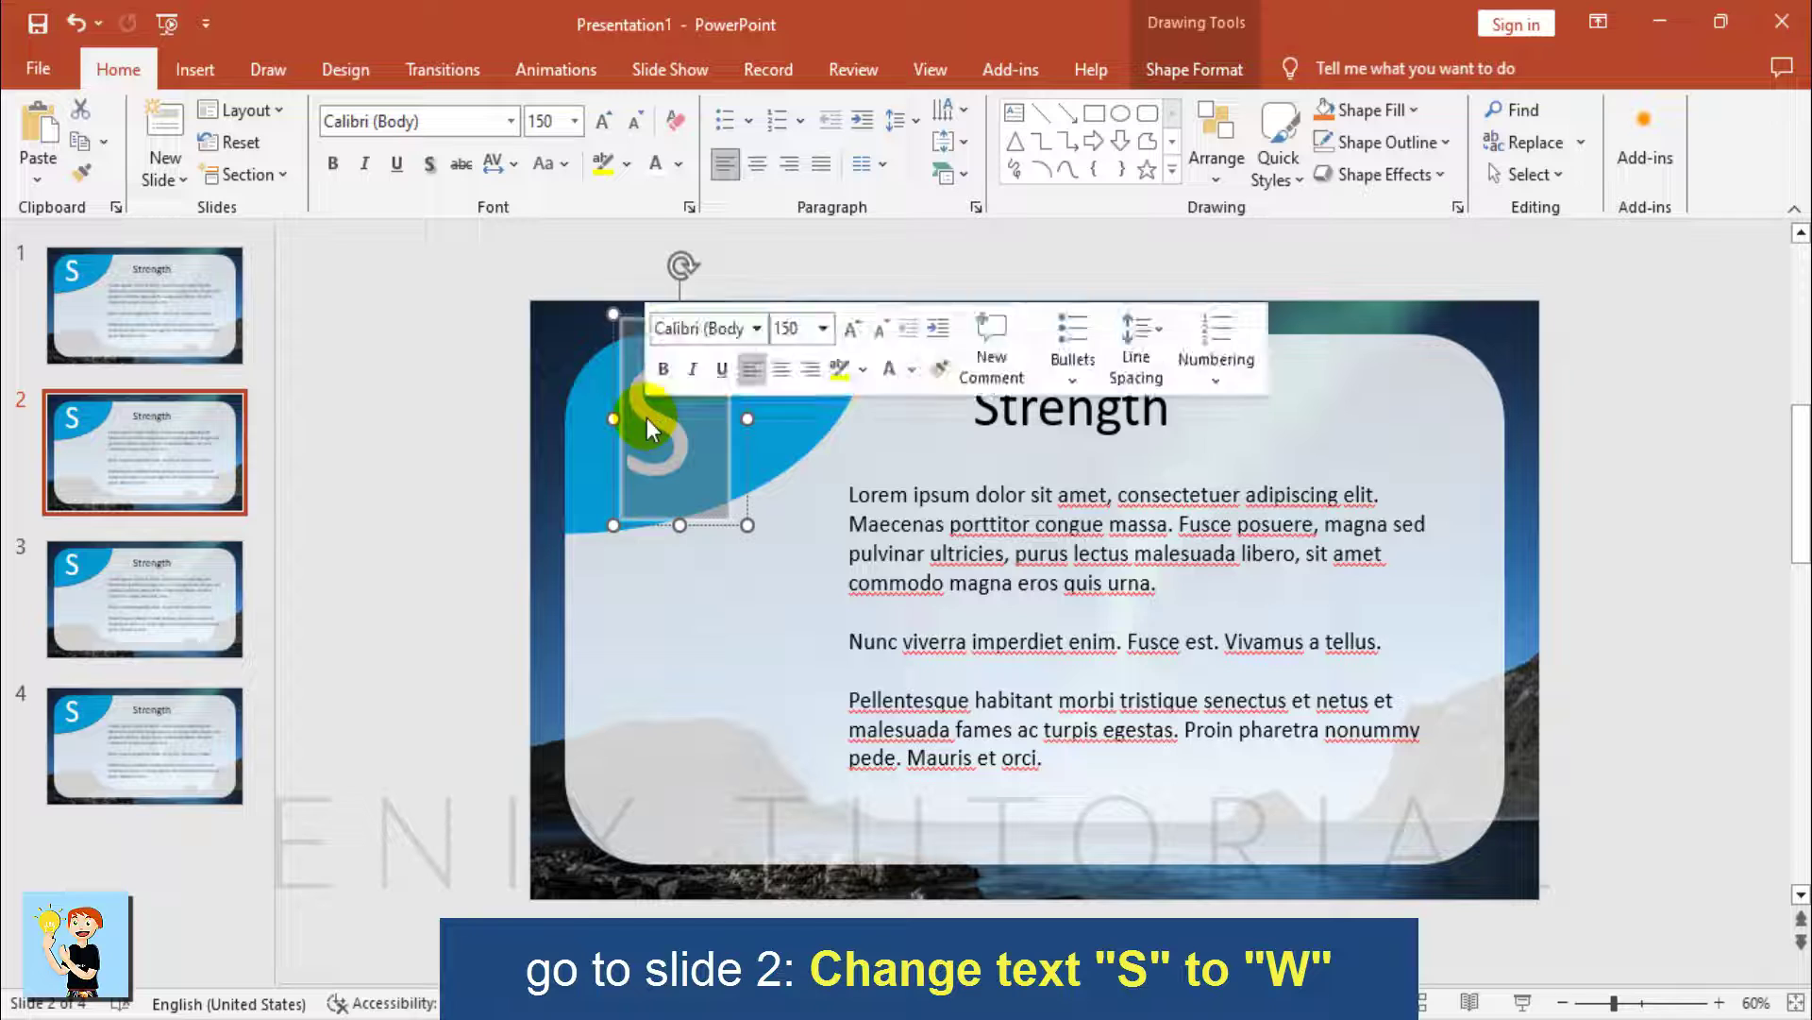
{"action": "type", "text": "W"}
{"action": "left_click", "coordinate": [1100, 416]}
{"action": "double_click", "coordinate": [1095, 409]}
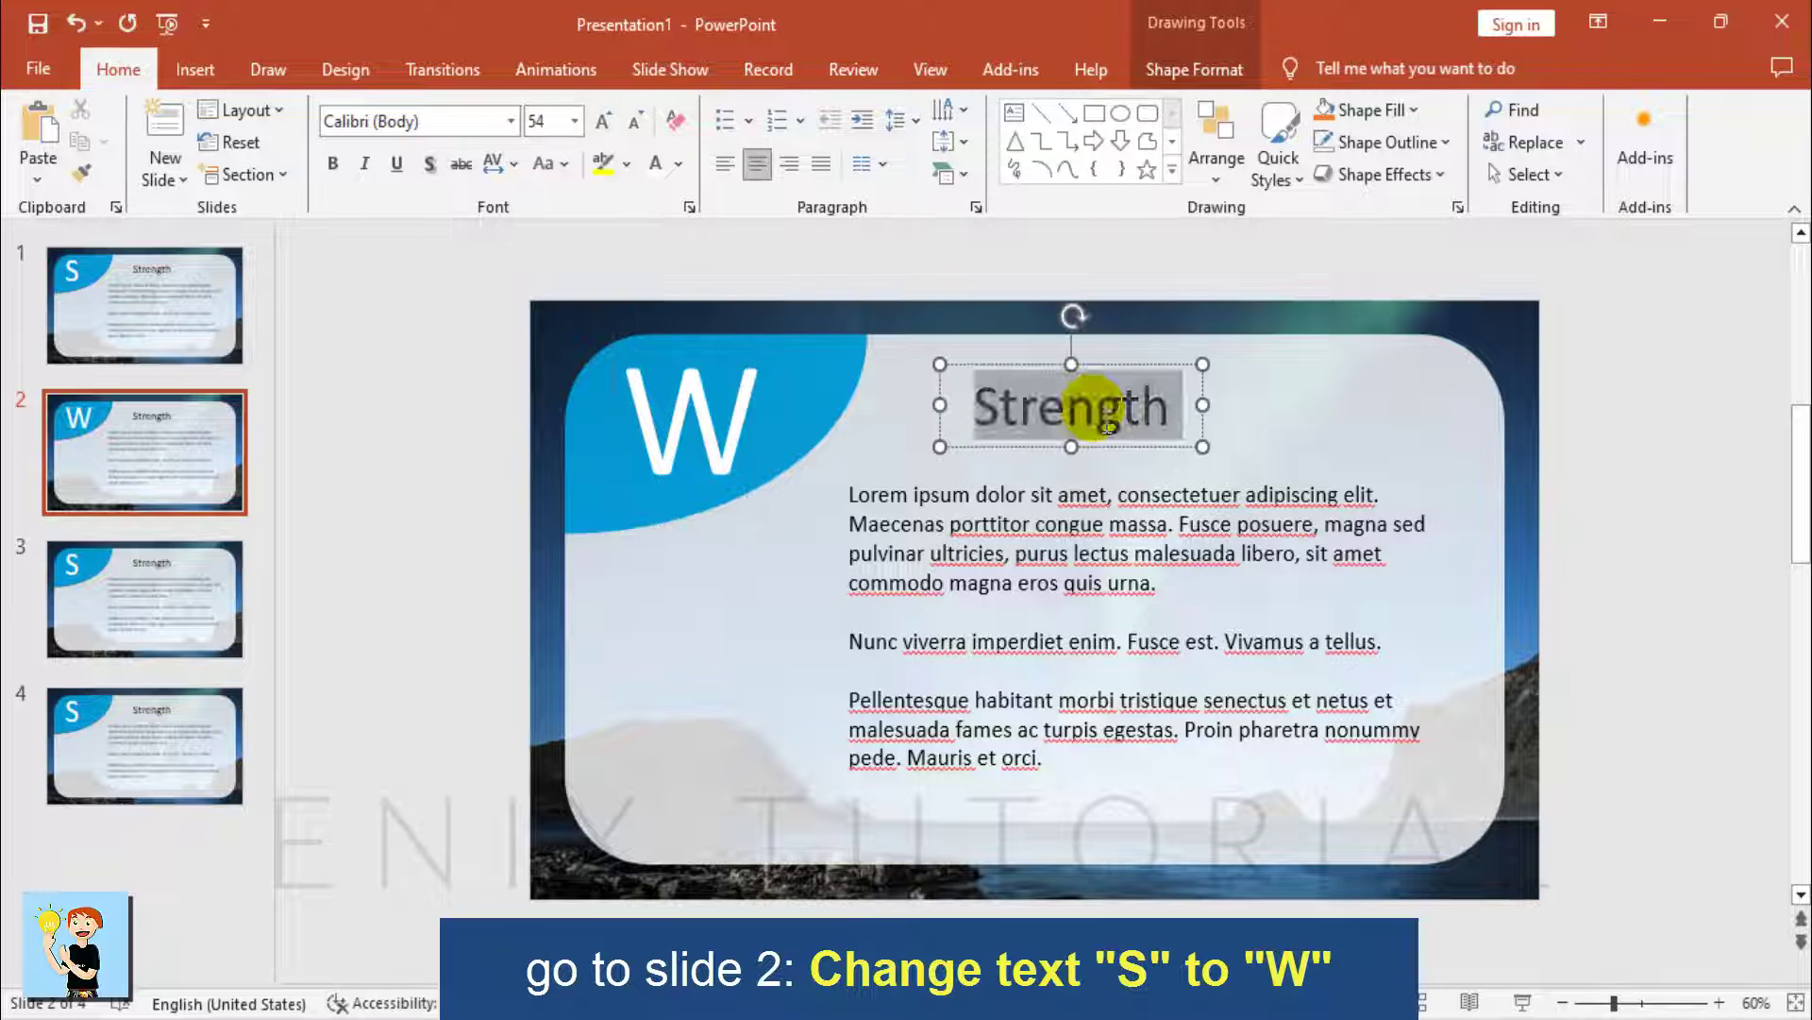
{"action": "type", "text": "Weakness"}
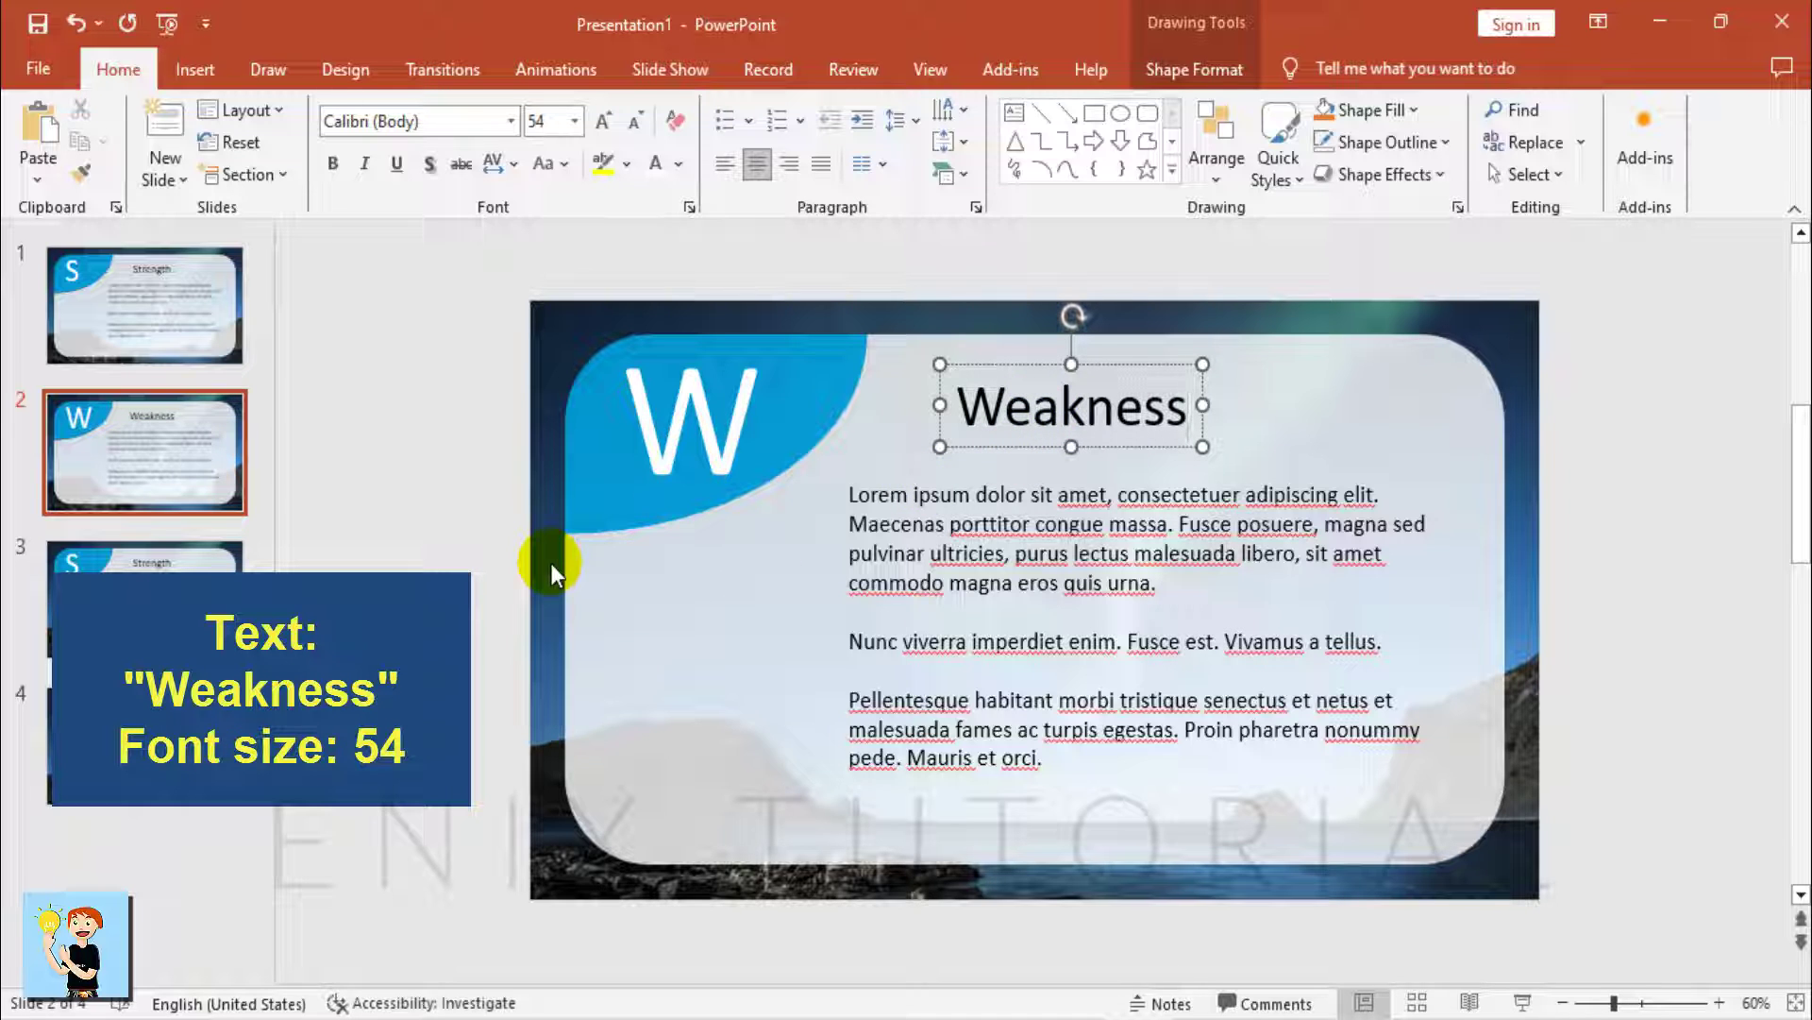
Fill the corner shape behind the W with green.
{"action": "left_click", "coordinate": [833, 361]}
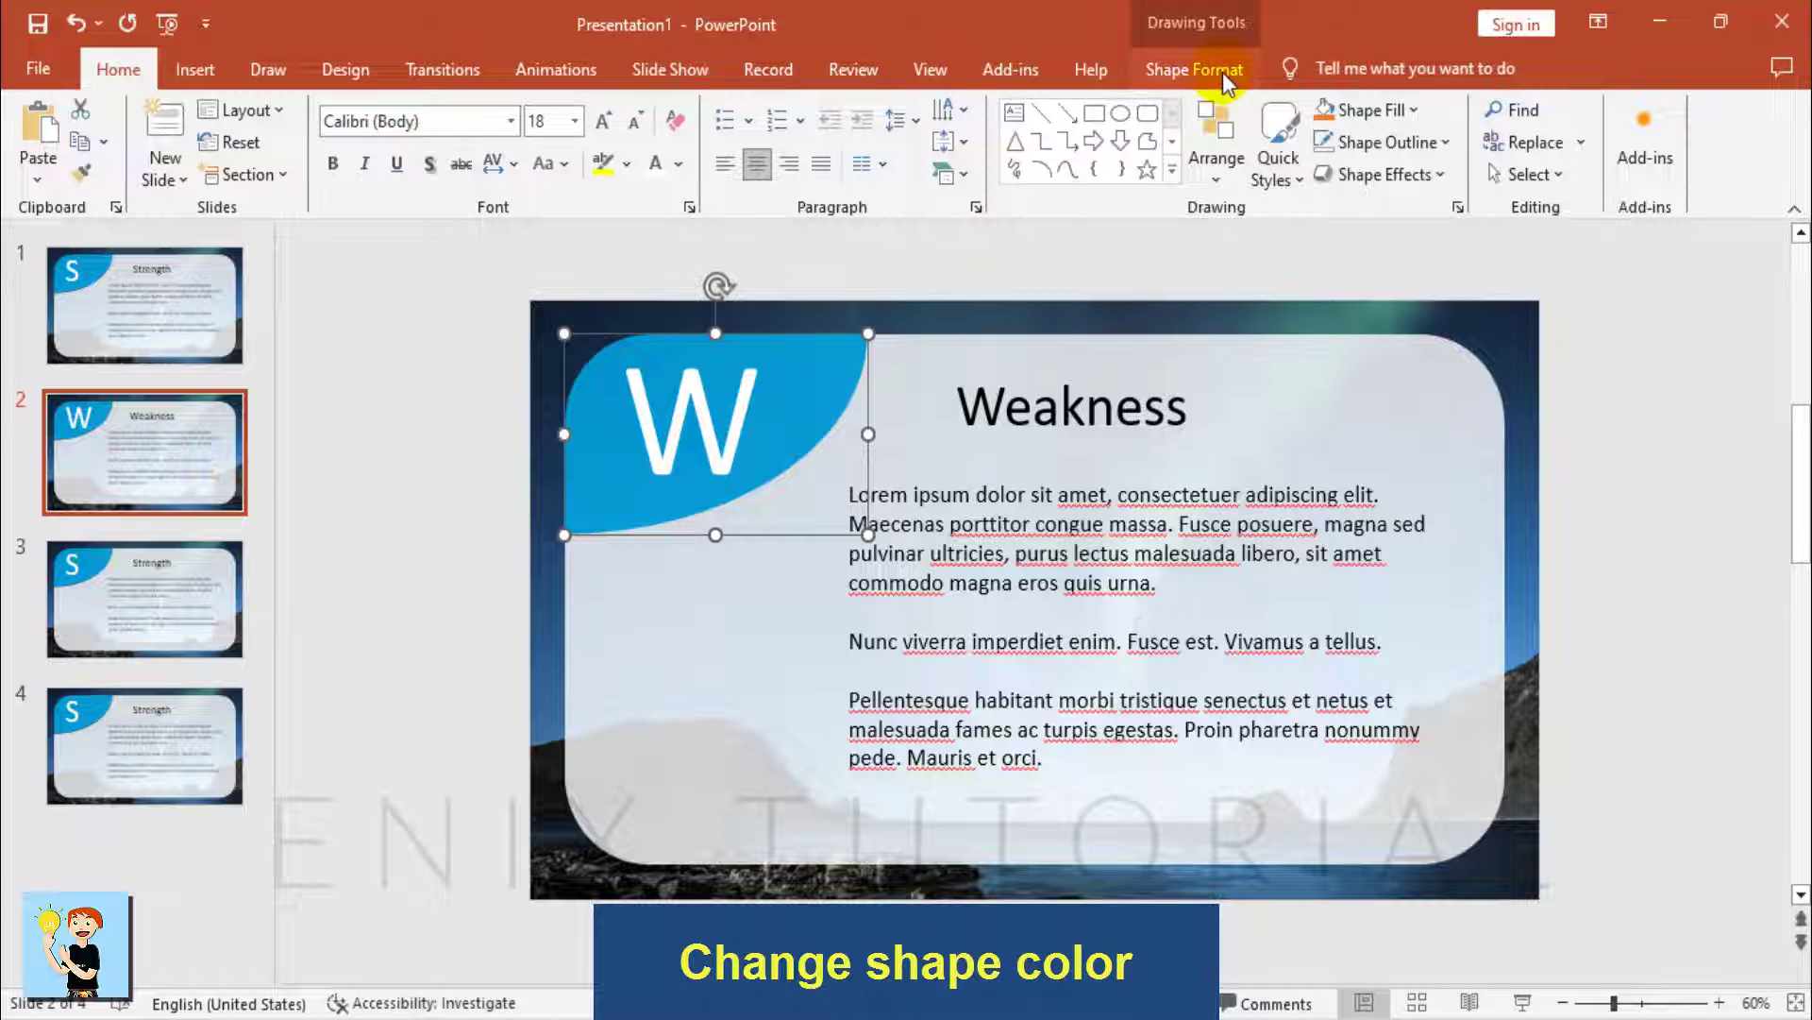
{"action": "left_click", "coordinate": [1194, 70]}
{"action": "left_click", "coordinate": [717, 108]}
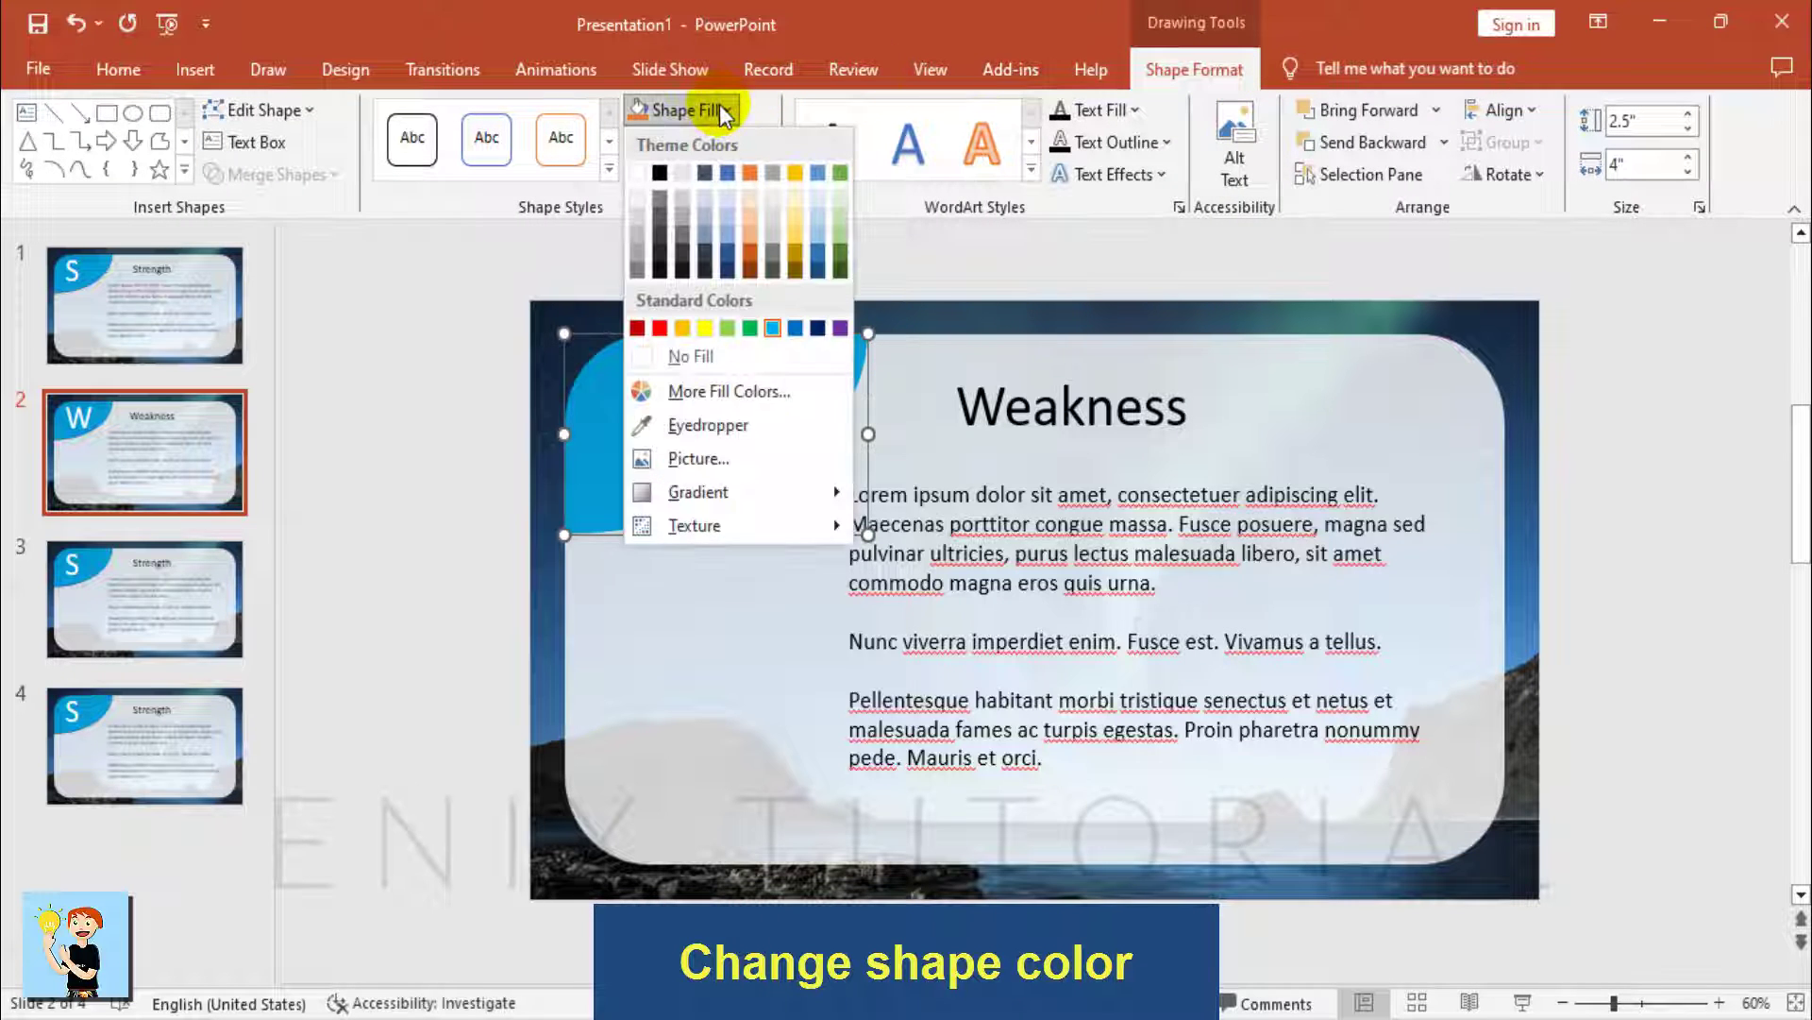
{"action": "left_click", "coordinate": [728, 327]}
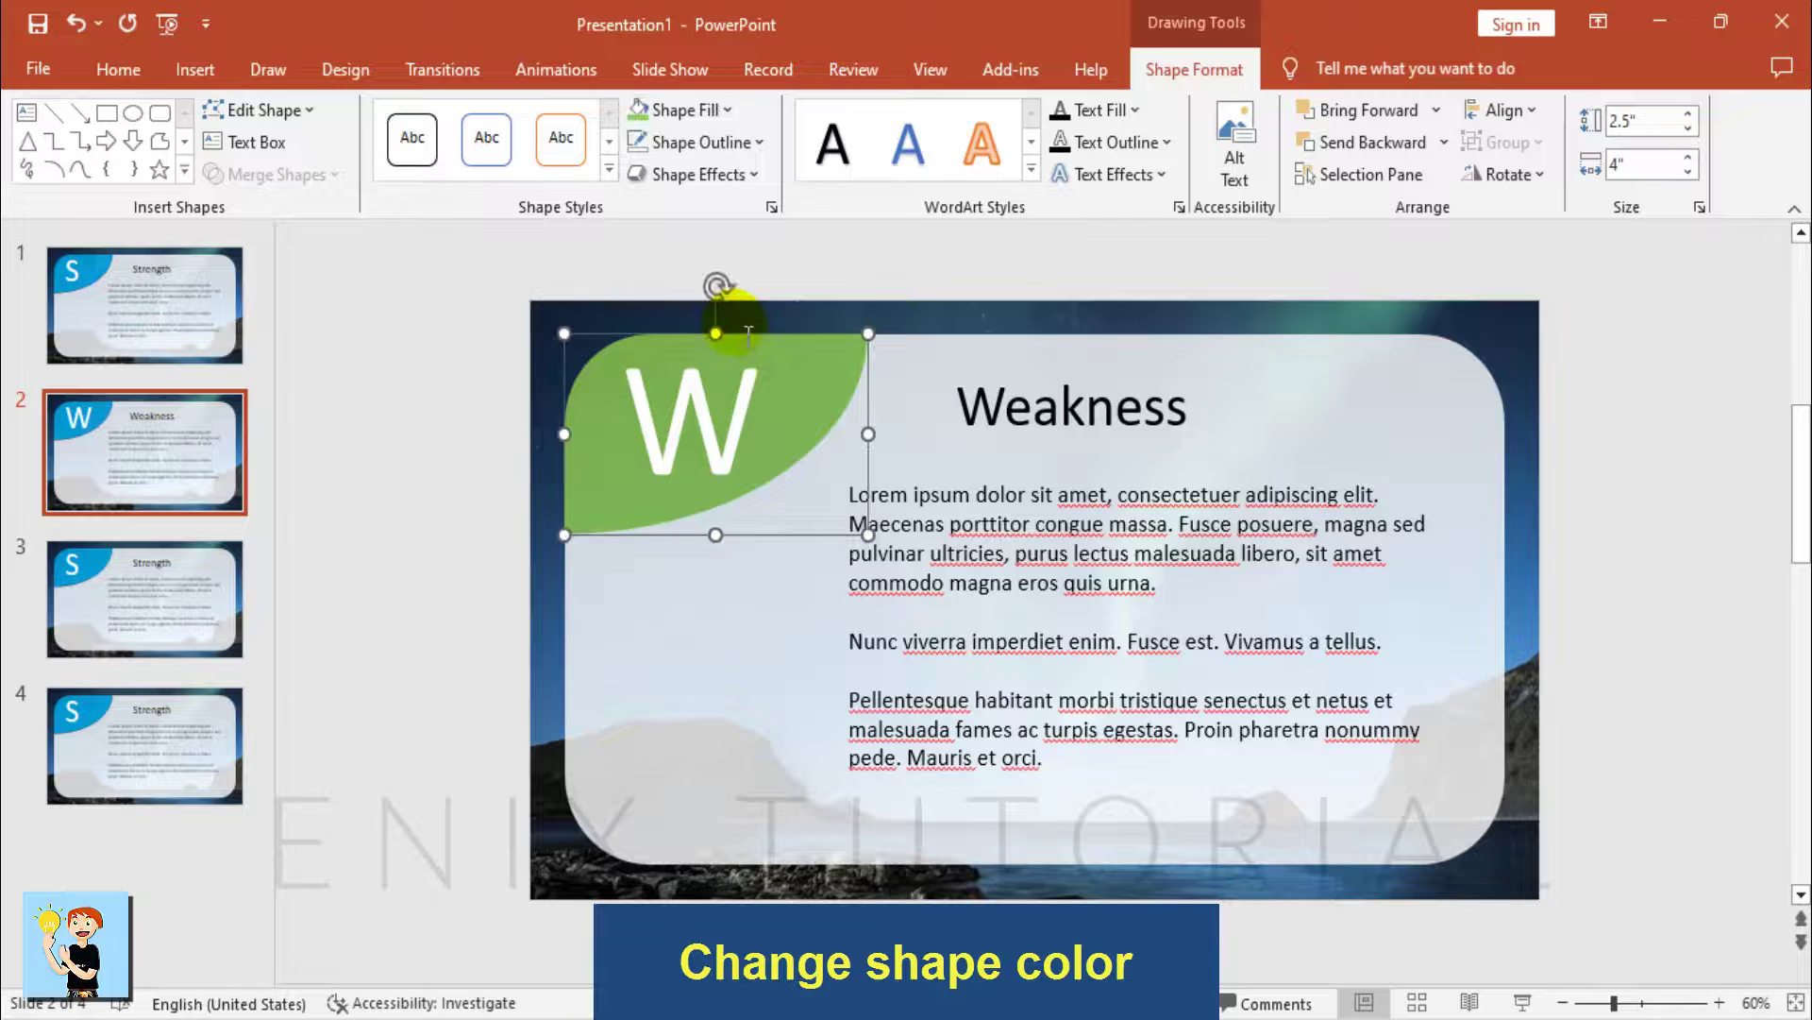
On slide 3, change the big corner letter S to O.
{"action": "left_click", "coordinate": [192, 576]}
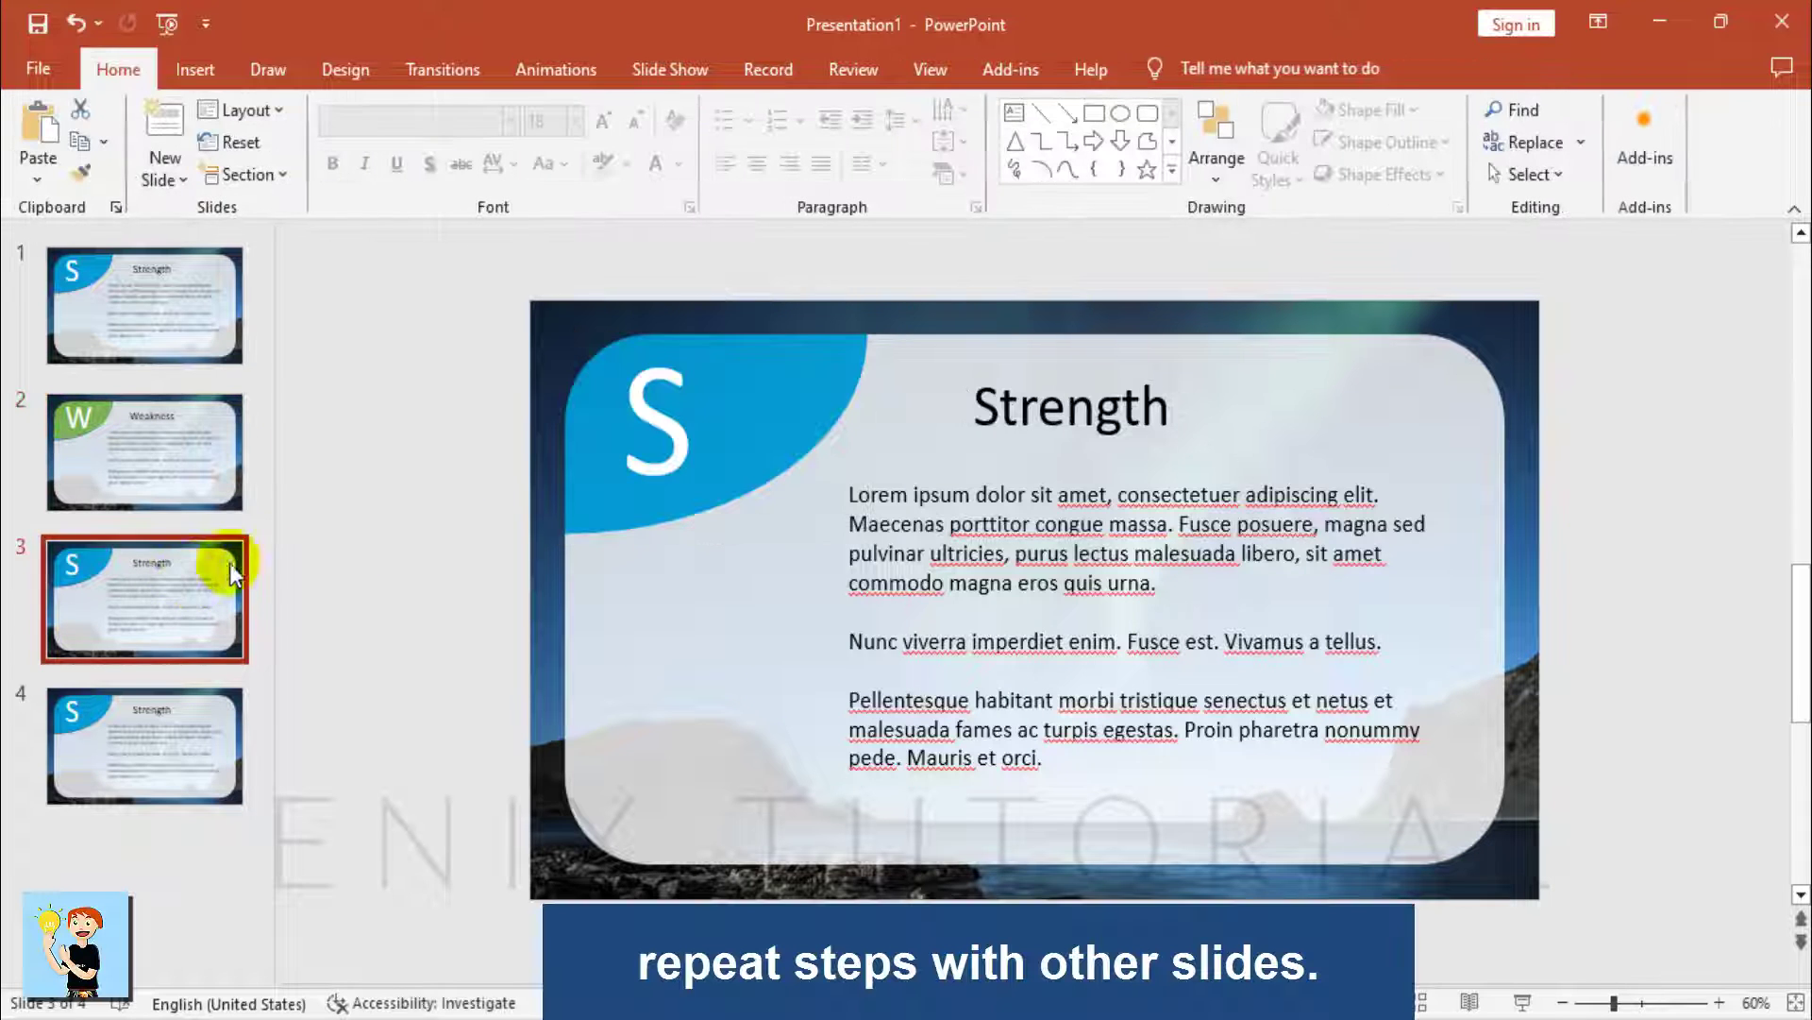
{"action": "double_click", "coordinate": [678, 420]}
{"action": "left_click_drag", "start_coordinate": [681, 423], "coordinate": [610, 440]}
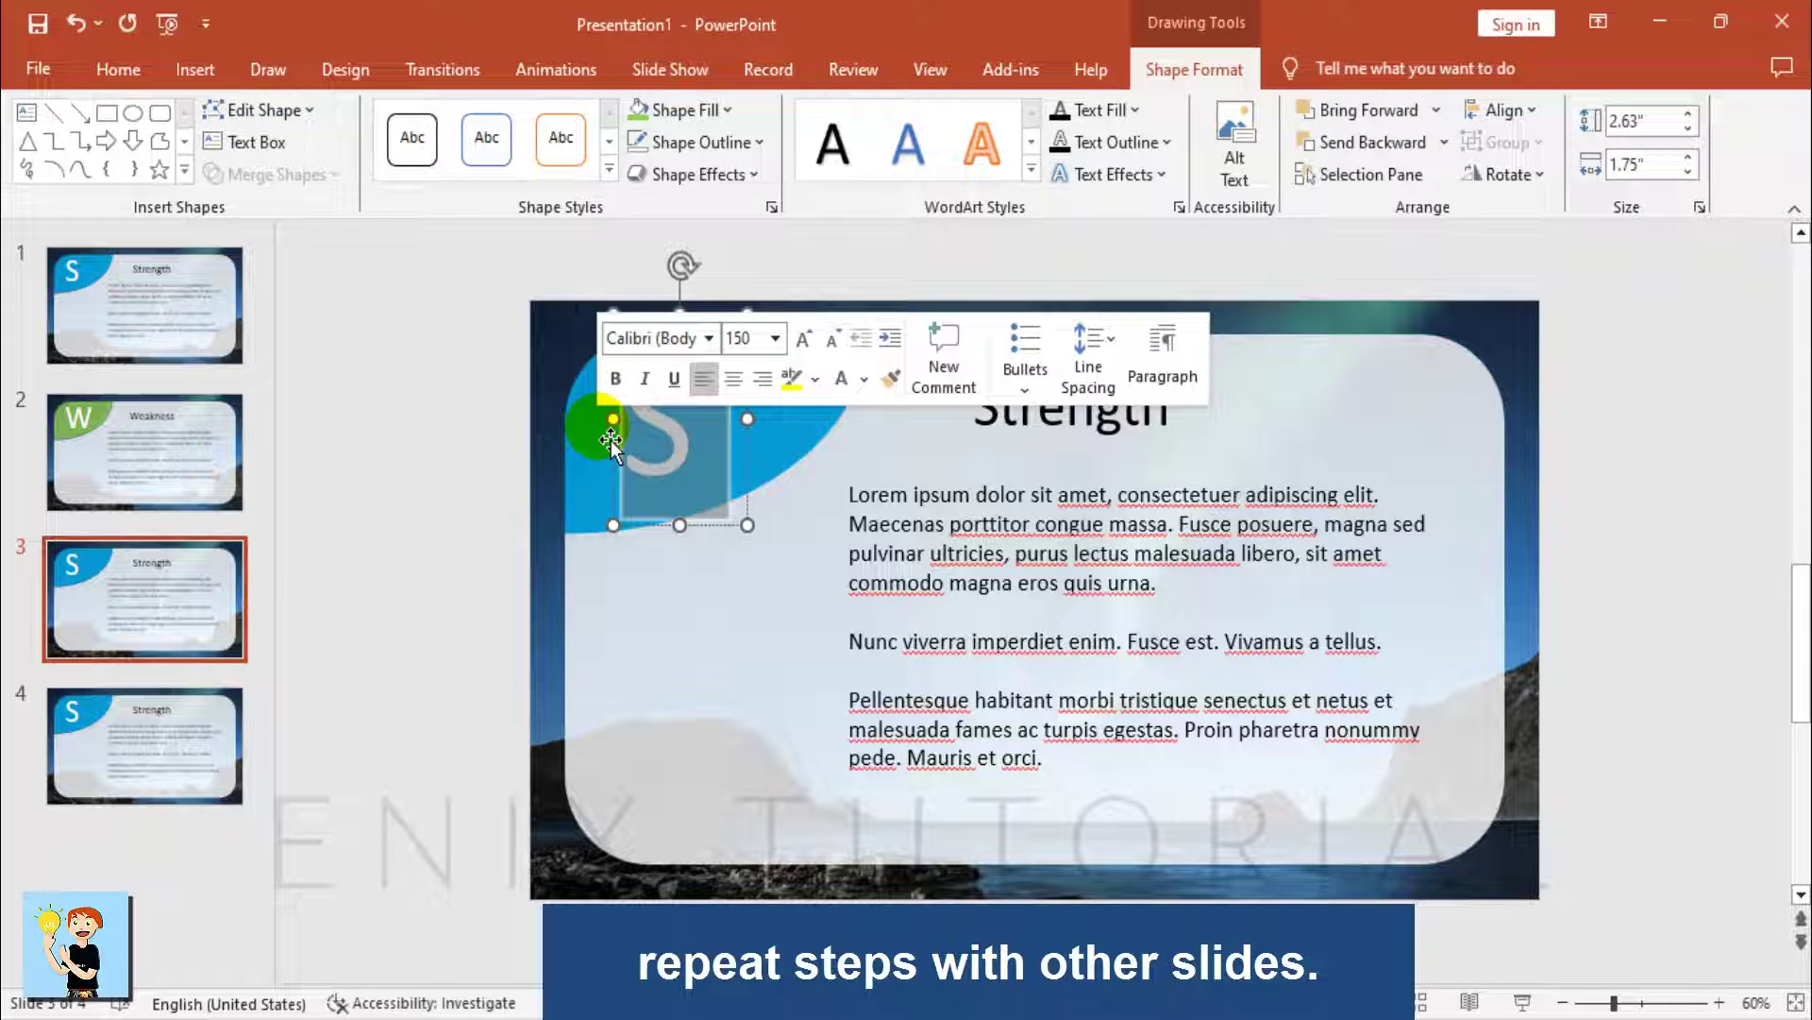
{"action": "type", "text": "O"}
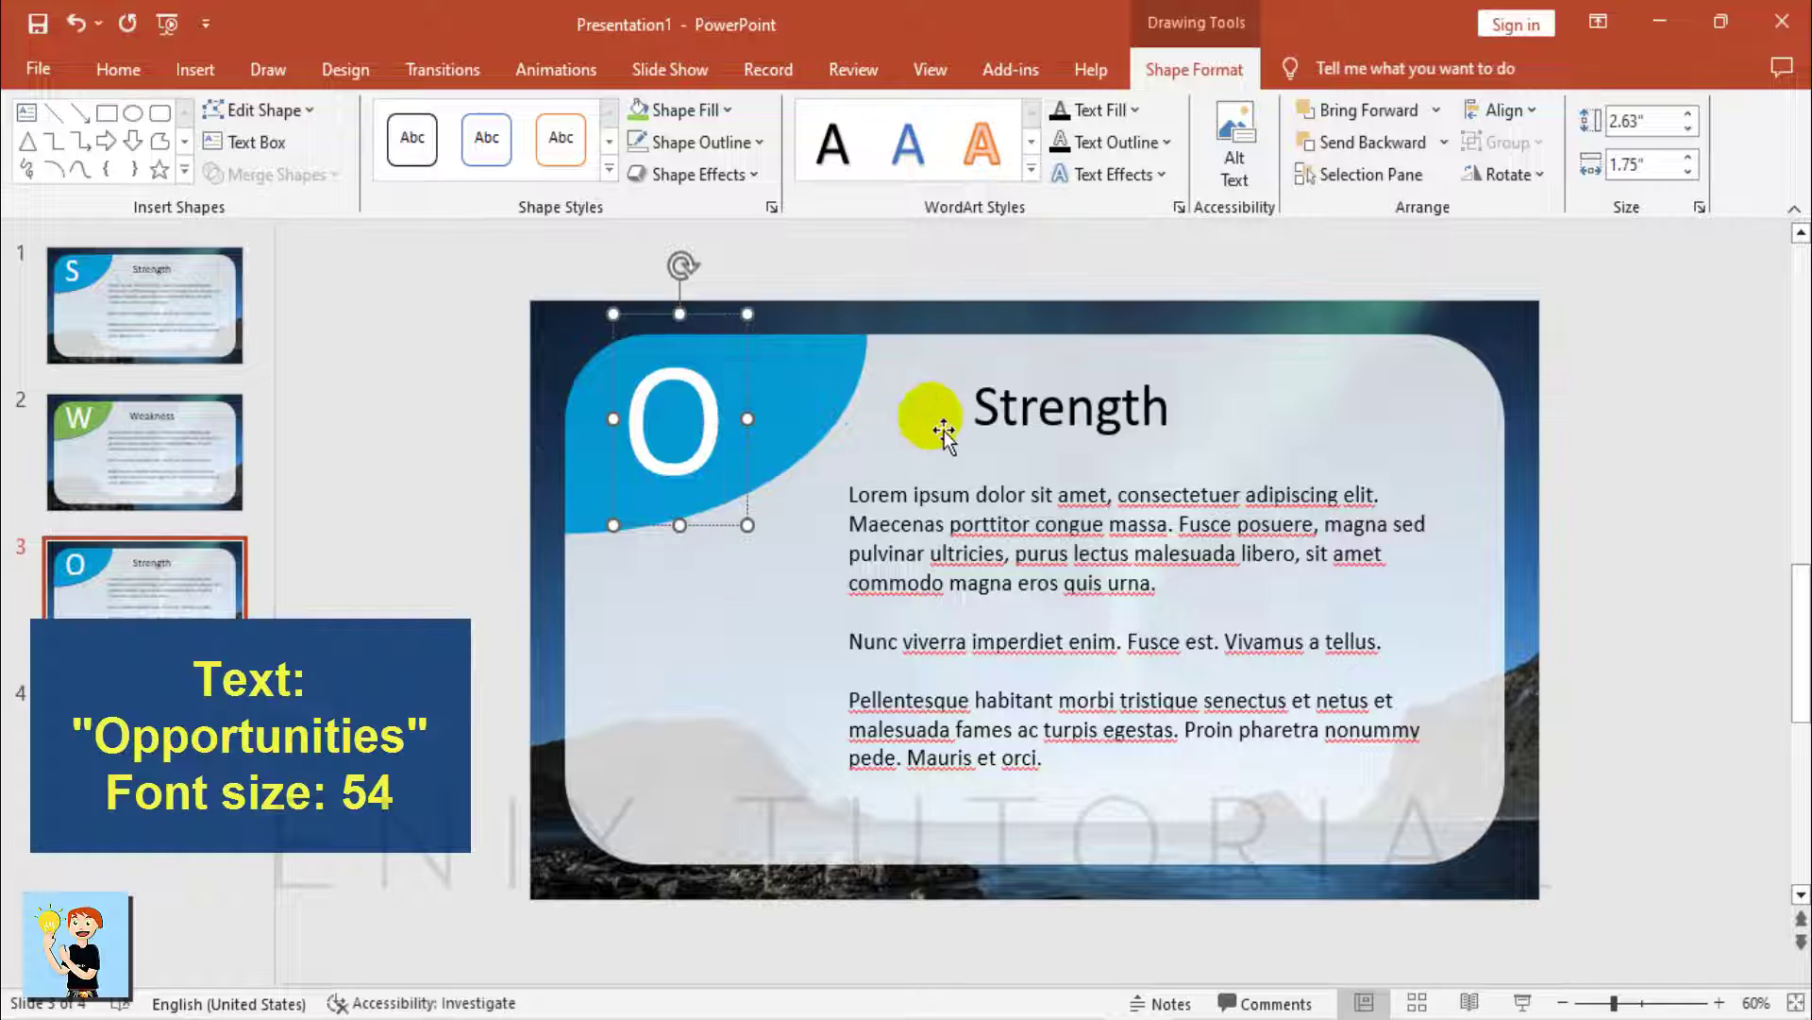
Retitle slide 3 'Opportunities' and widen the title box so it fits on one line.
{"action": "left_click", "coordinate": [1023, 406]}
{"action": "double_click", "coordinate": [1038, 416]}
{"action": "type", "text": "Oppo"}
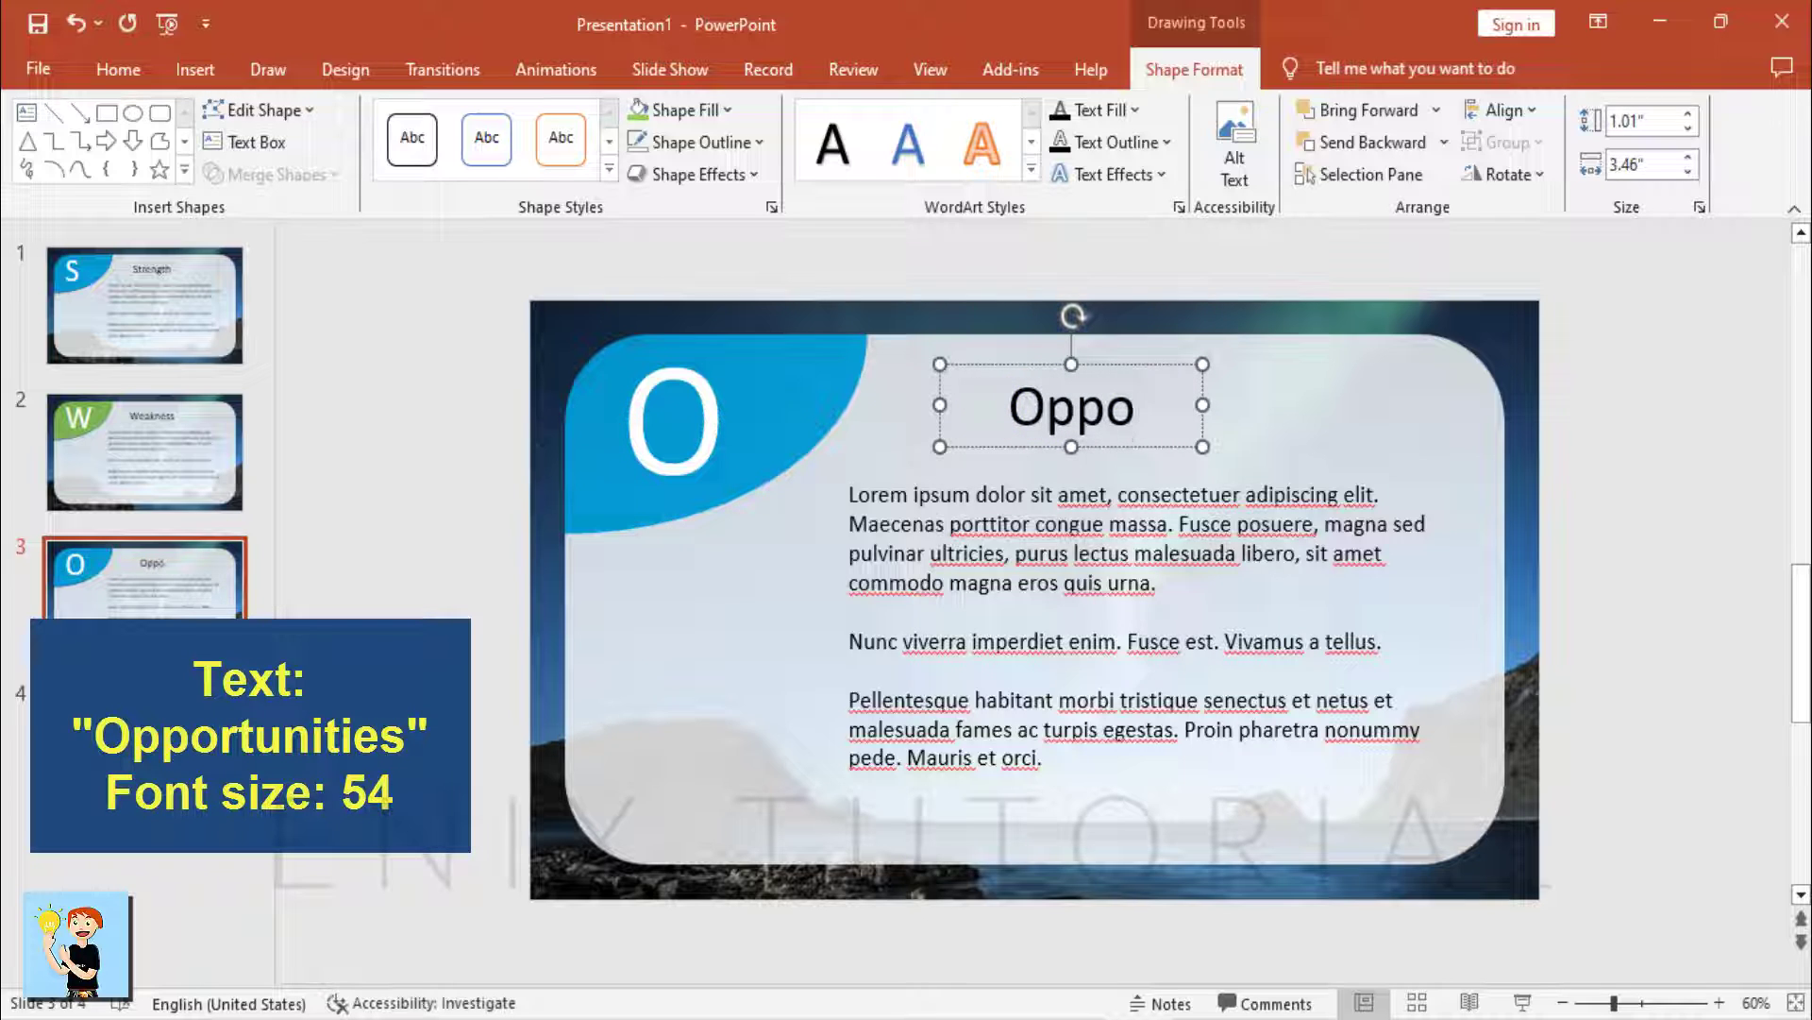
{"action": "type", "text": "rtunin"}
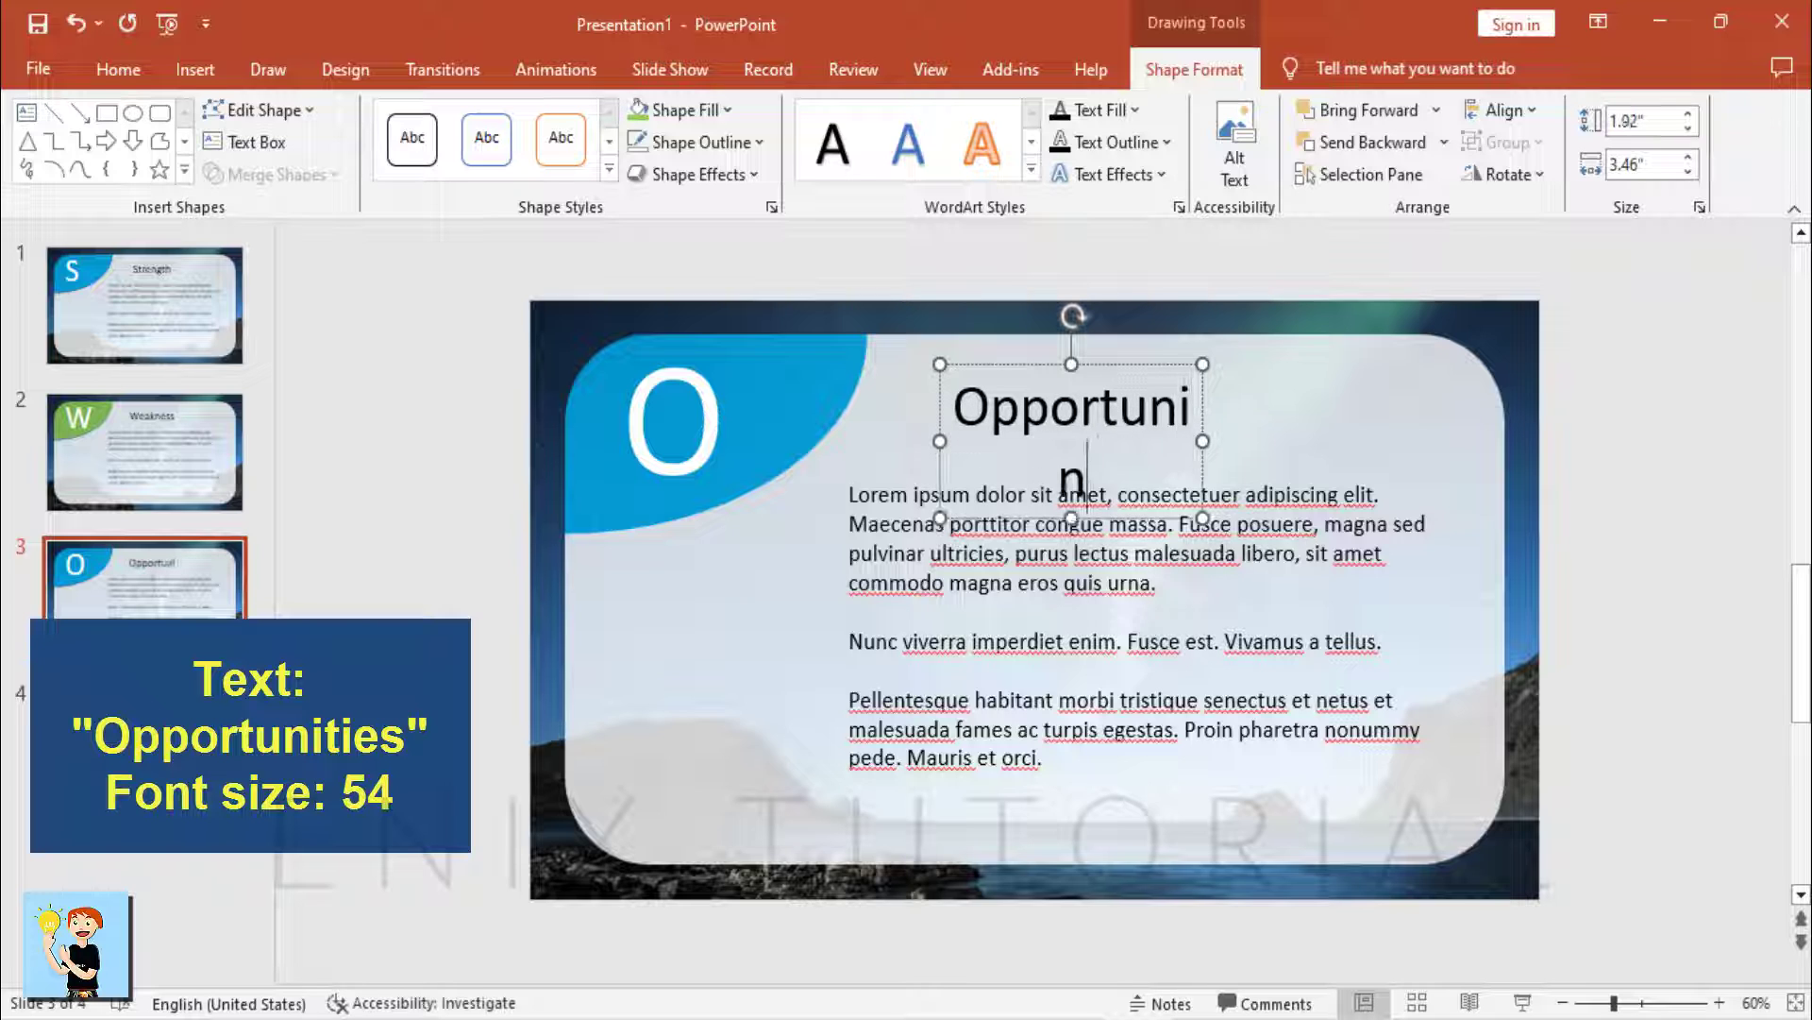
{"action": "key", "text": "BackSpace"}
{"action": "type", "text": "tie"}
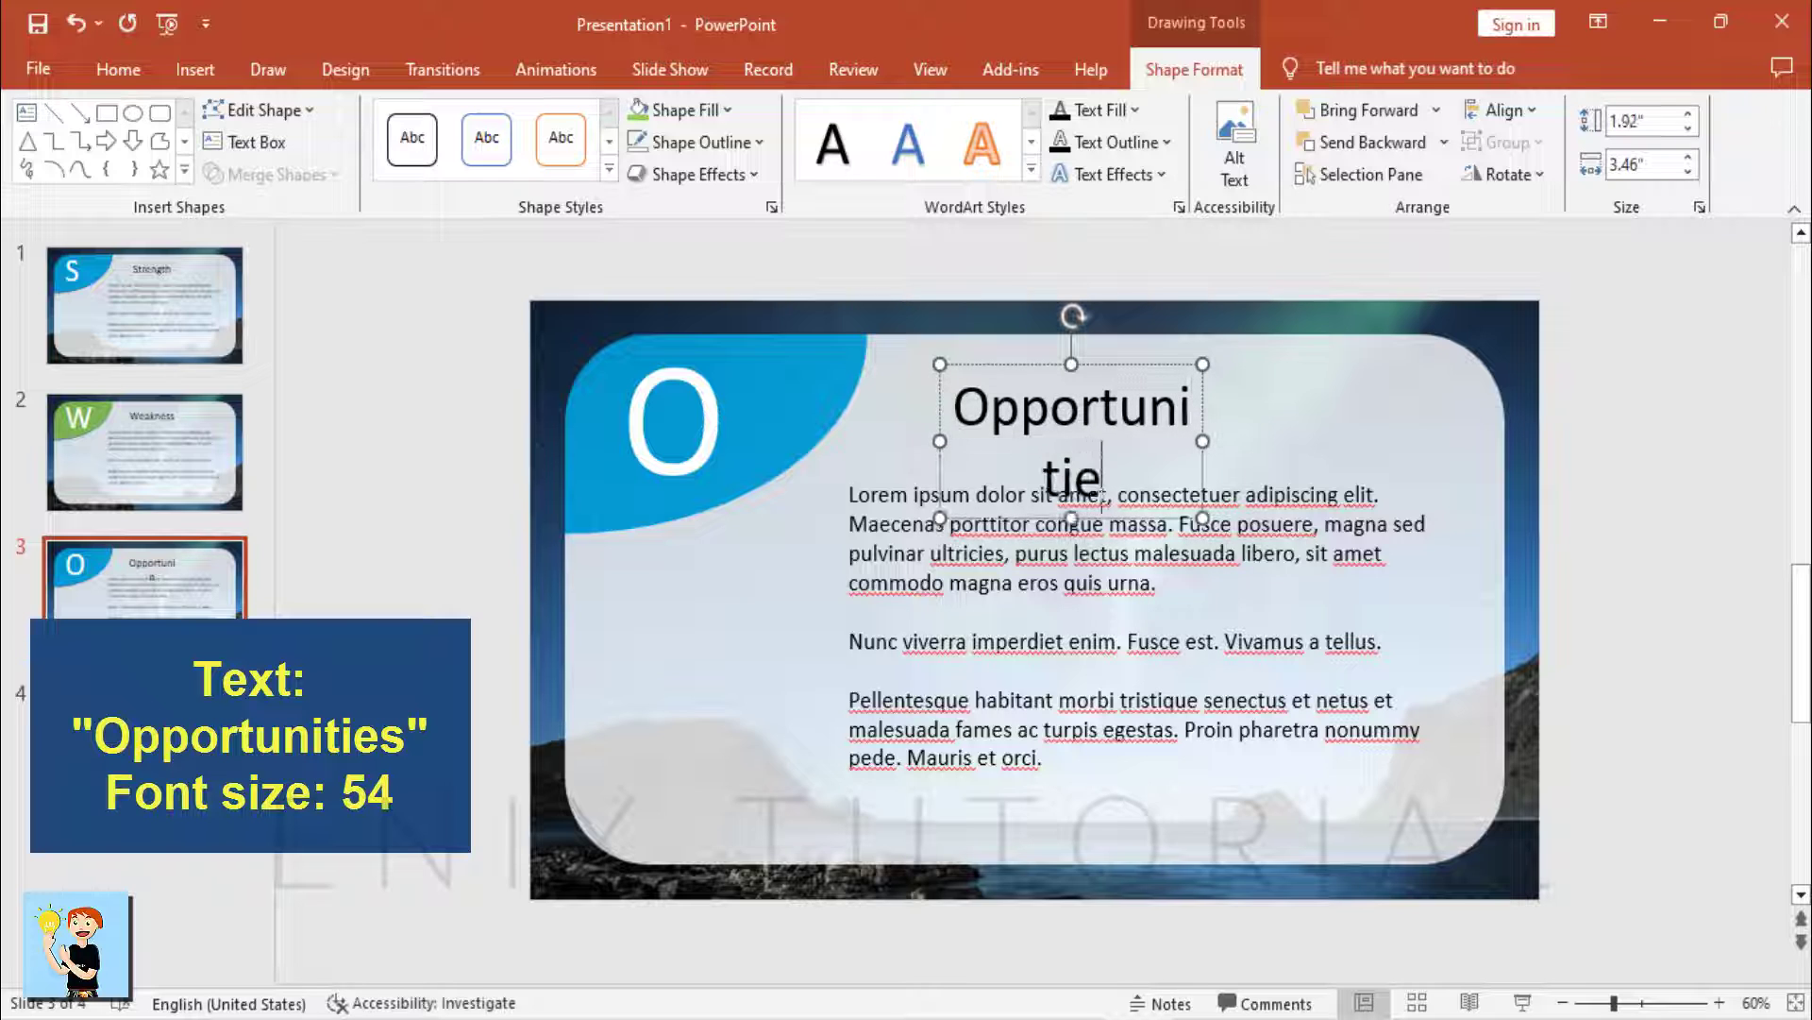
{"action": "type", "text": "s"}
{"action": "left_click_drag", "start_coordinate": [1203, 440], "coordinate": [1336, 442]}
{"action": "mouse_move", "coordinate": [1206, 372]}
{"action": "left_mouse_down"}
{"action": "mouse_move", "coordinate": [1174, 356]}
{"action": "mouse_move", "coordinate": [1185, 377]}
{"action": "left_mouse_up"}
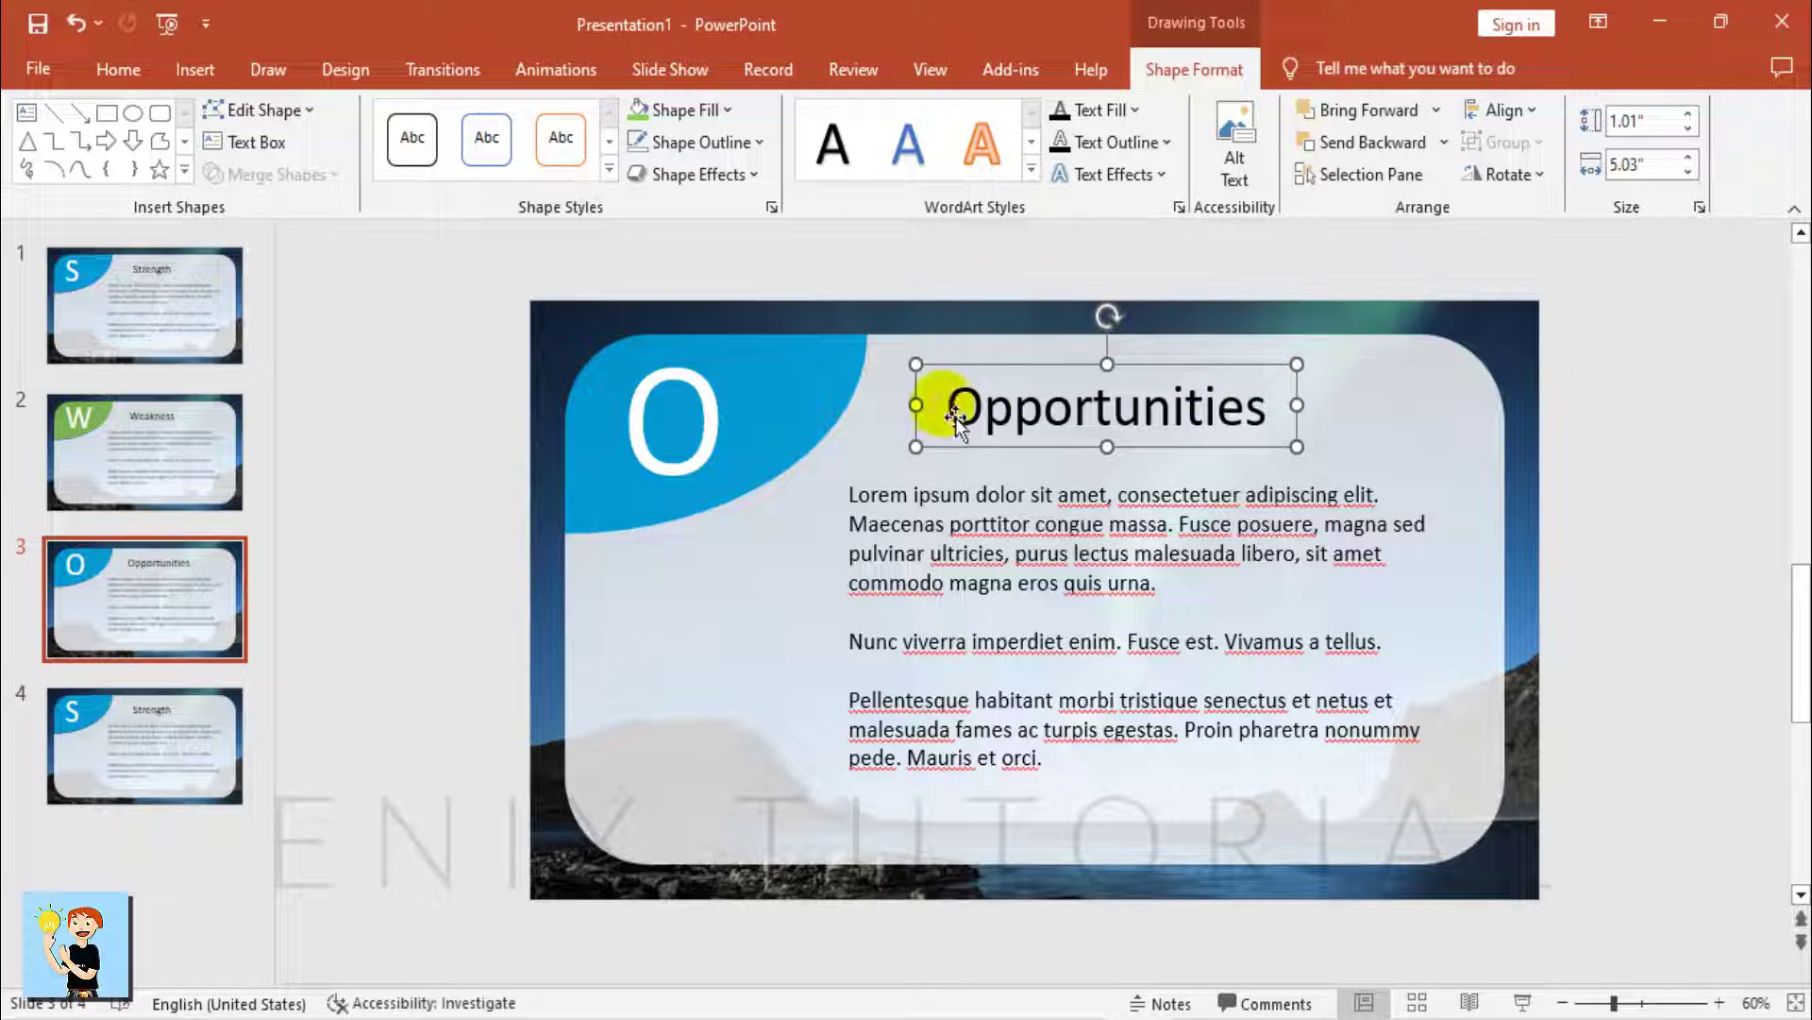
Fill the O corner shape with gold, then move to slide 4.
{"action": "left_click", "coordinate": [857, 360]}
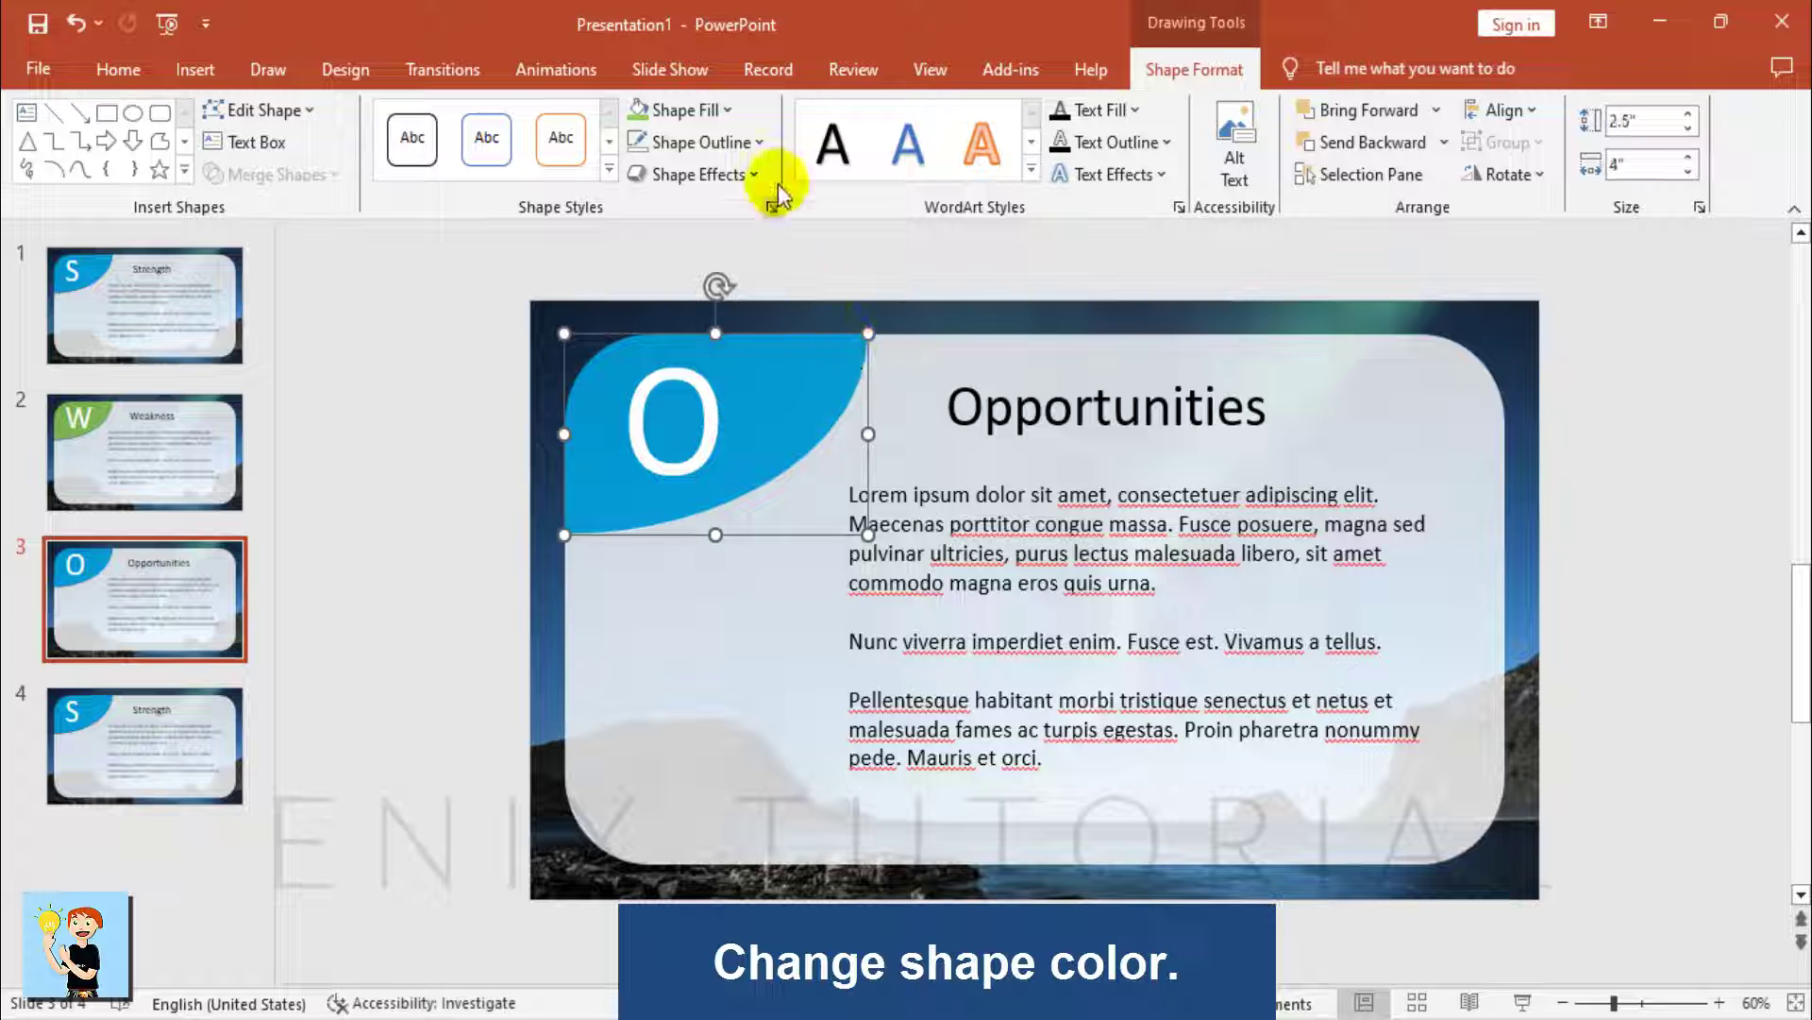
{"action": "left_click", "coordinate": [713, 112]}
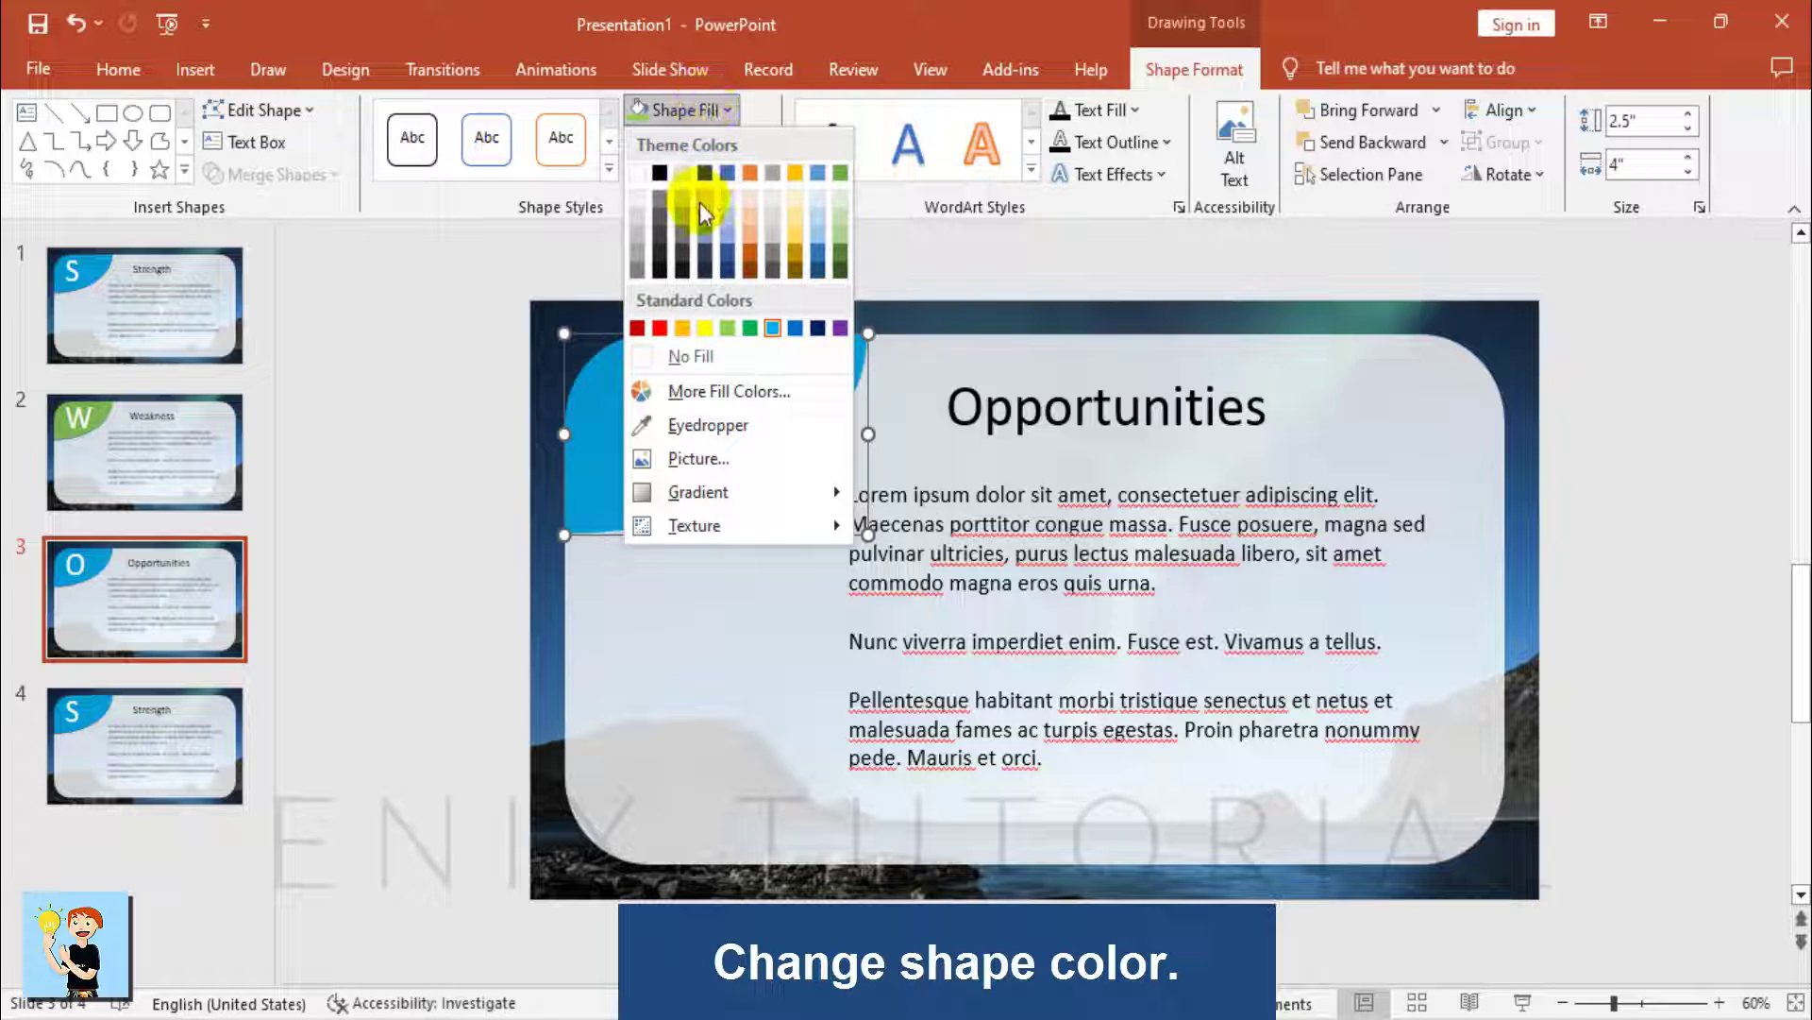
{"action": "left_click", "coordinate": [682, 331]}
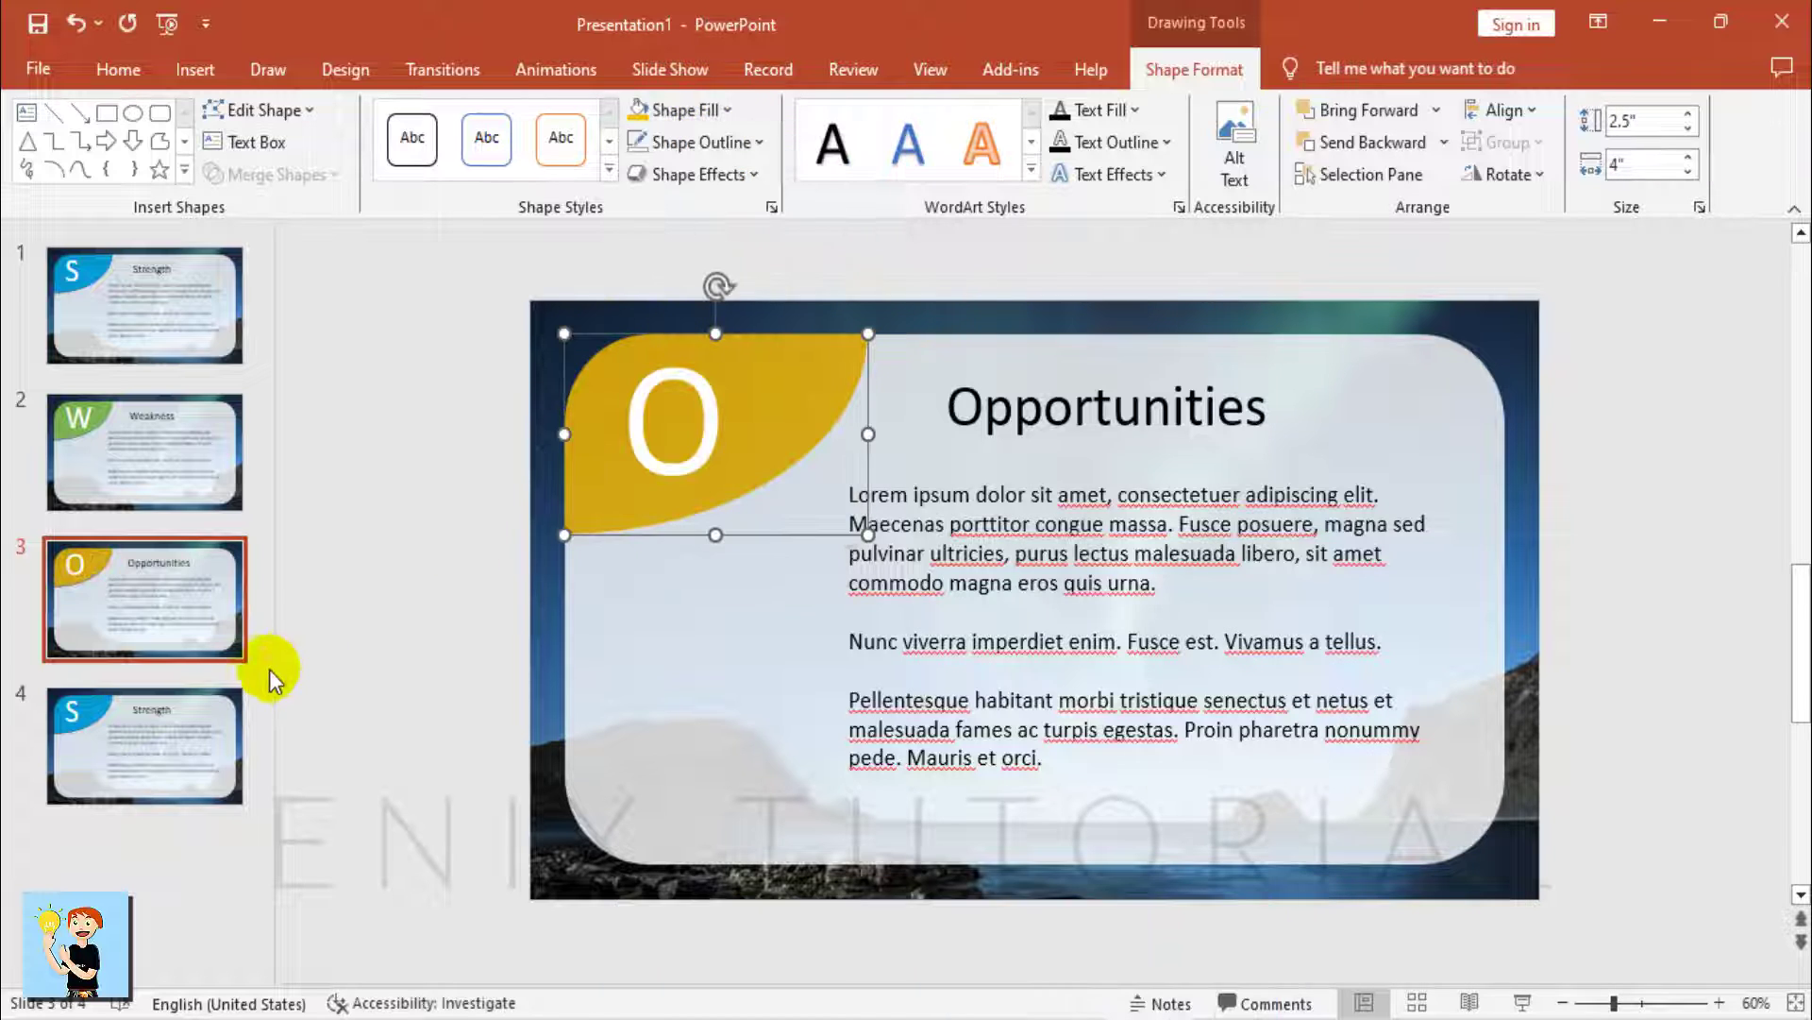
{"action": "left_click", "coordinate": [192, 727]}
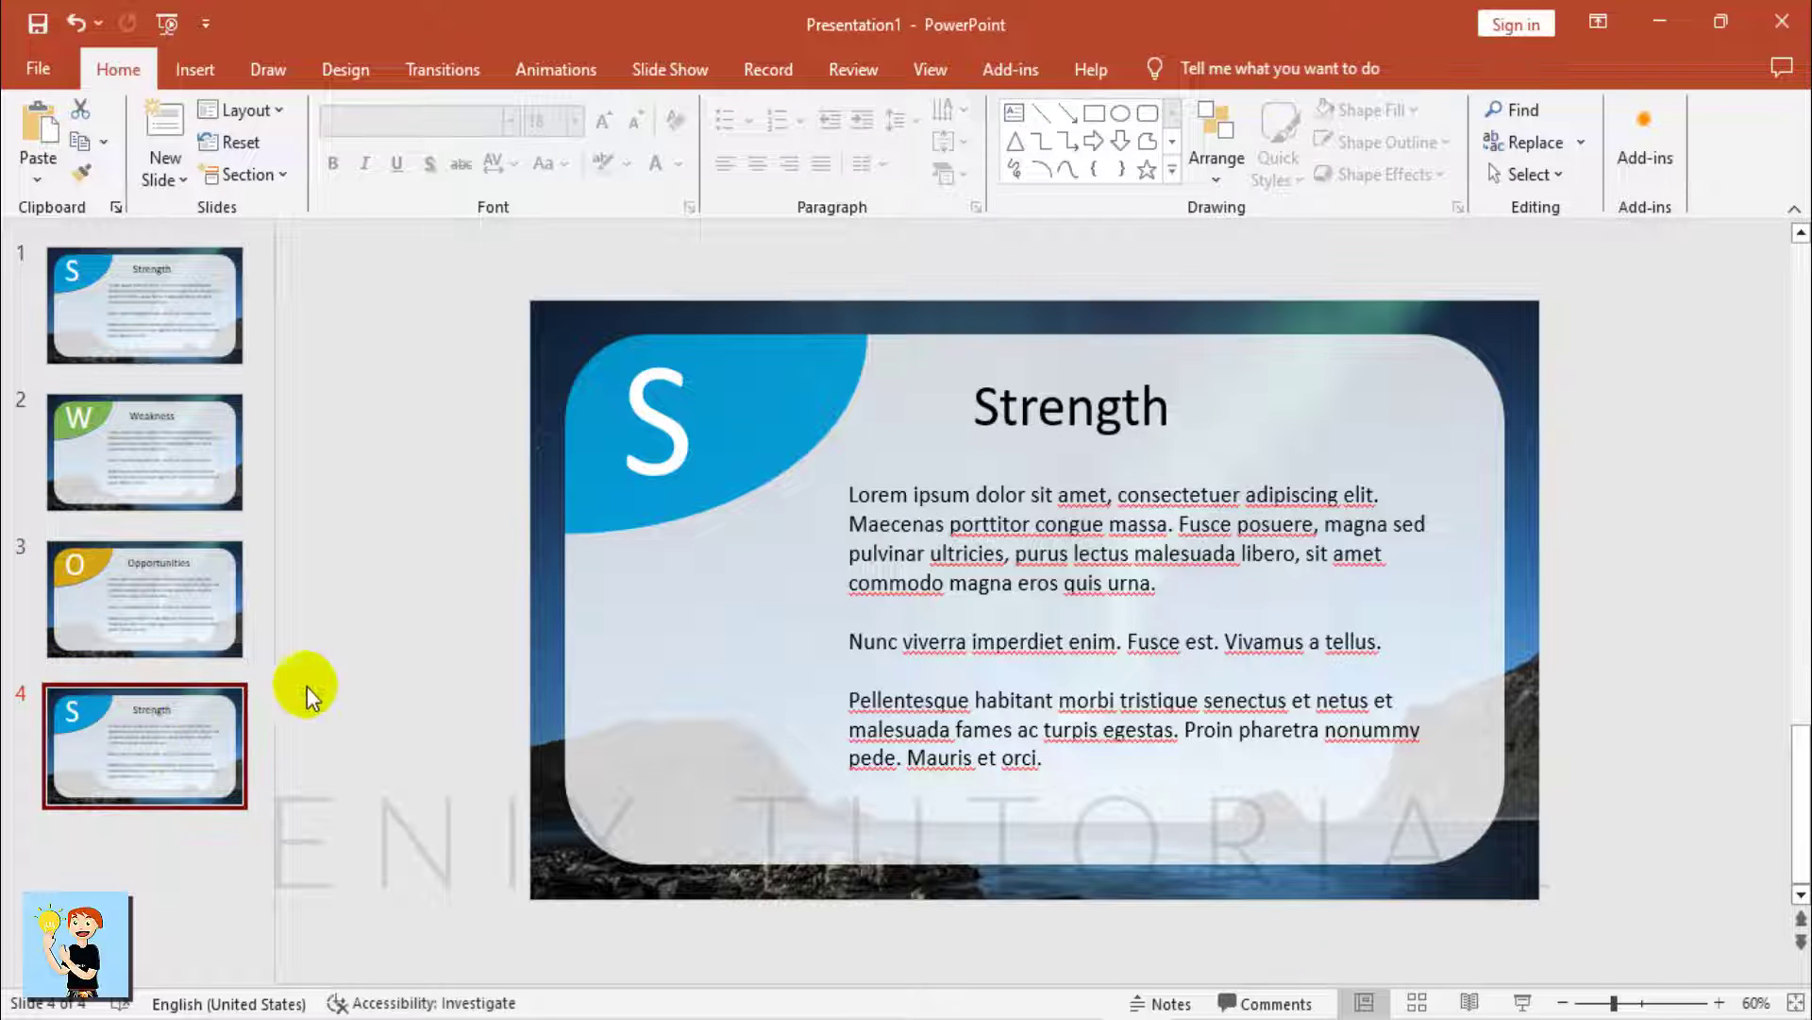
Replace the slide 4 title Strength with 'Threats'.
{"action": "left_click", "coordinate": [1003, 405]}
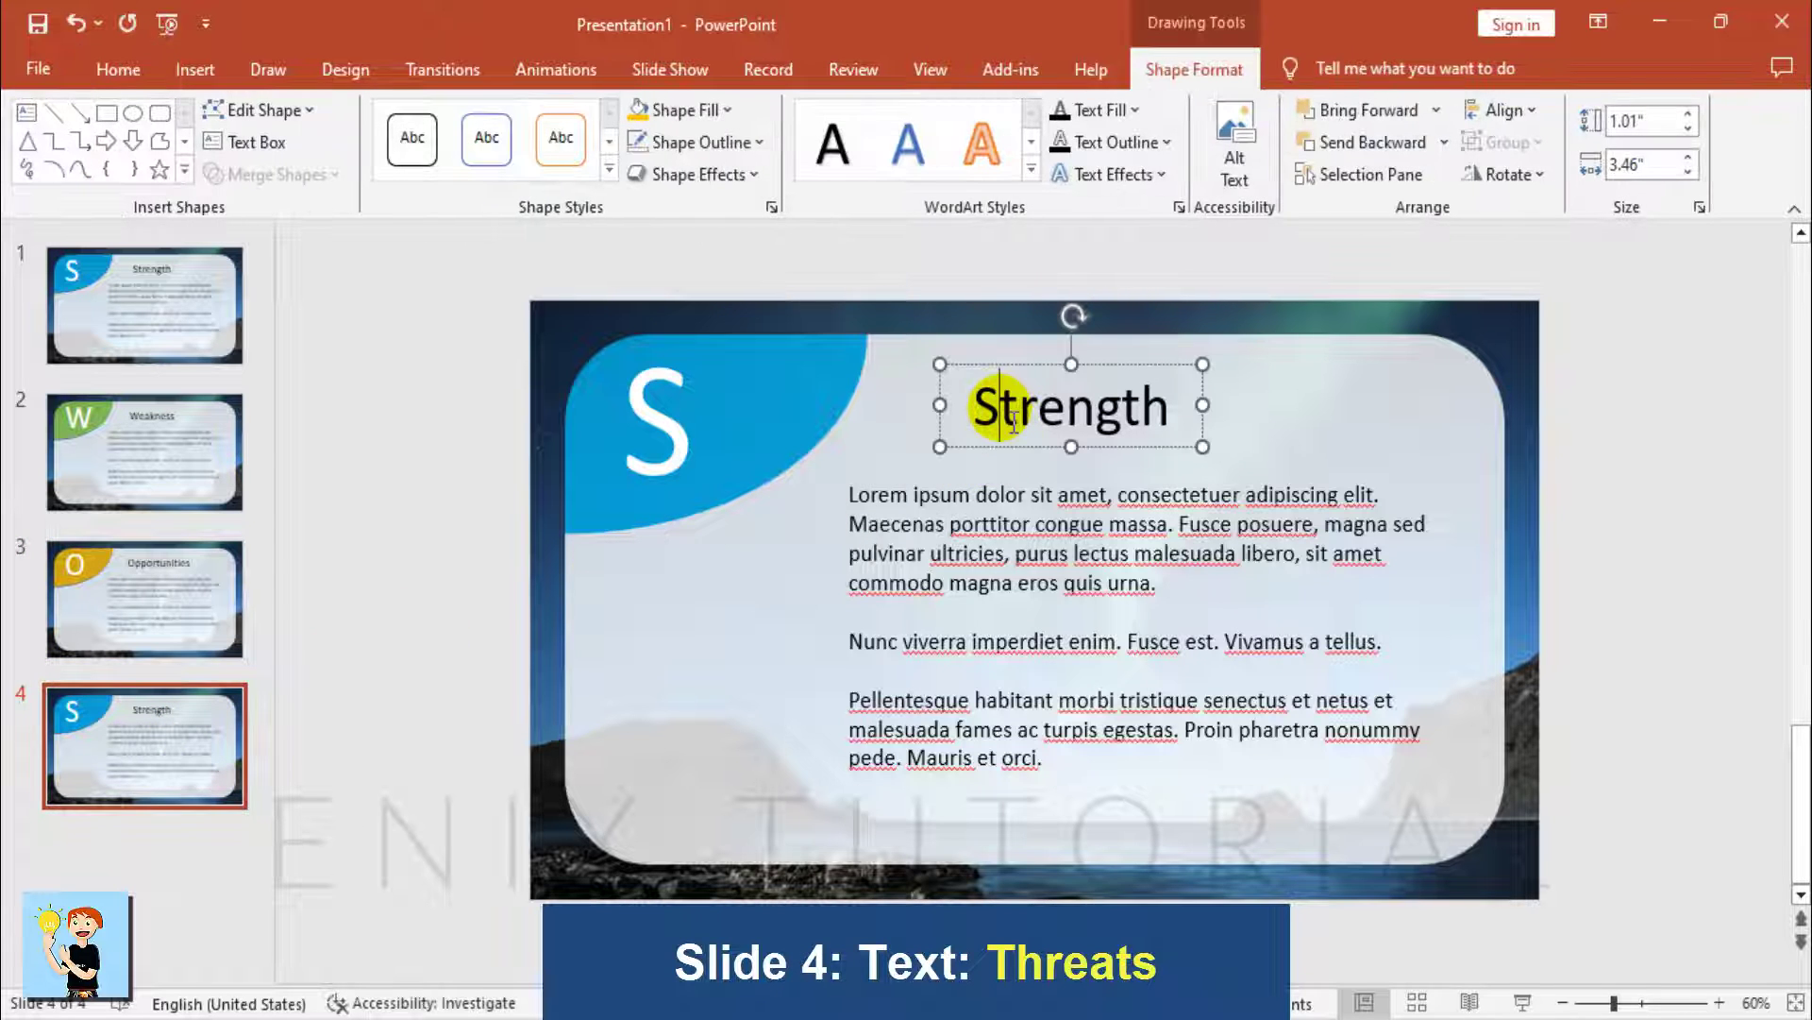
{"action": "double_click", "coordinate": [1001, 410]}
{"action": "key", "text": "ctrl+z"}
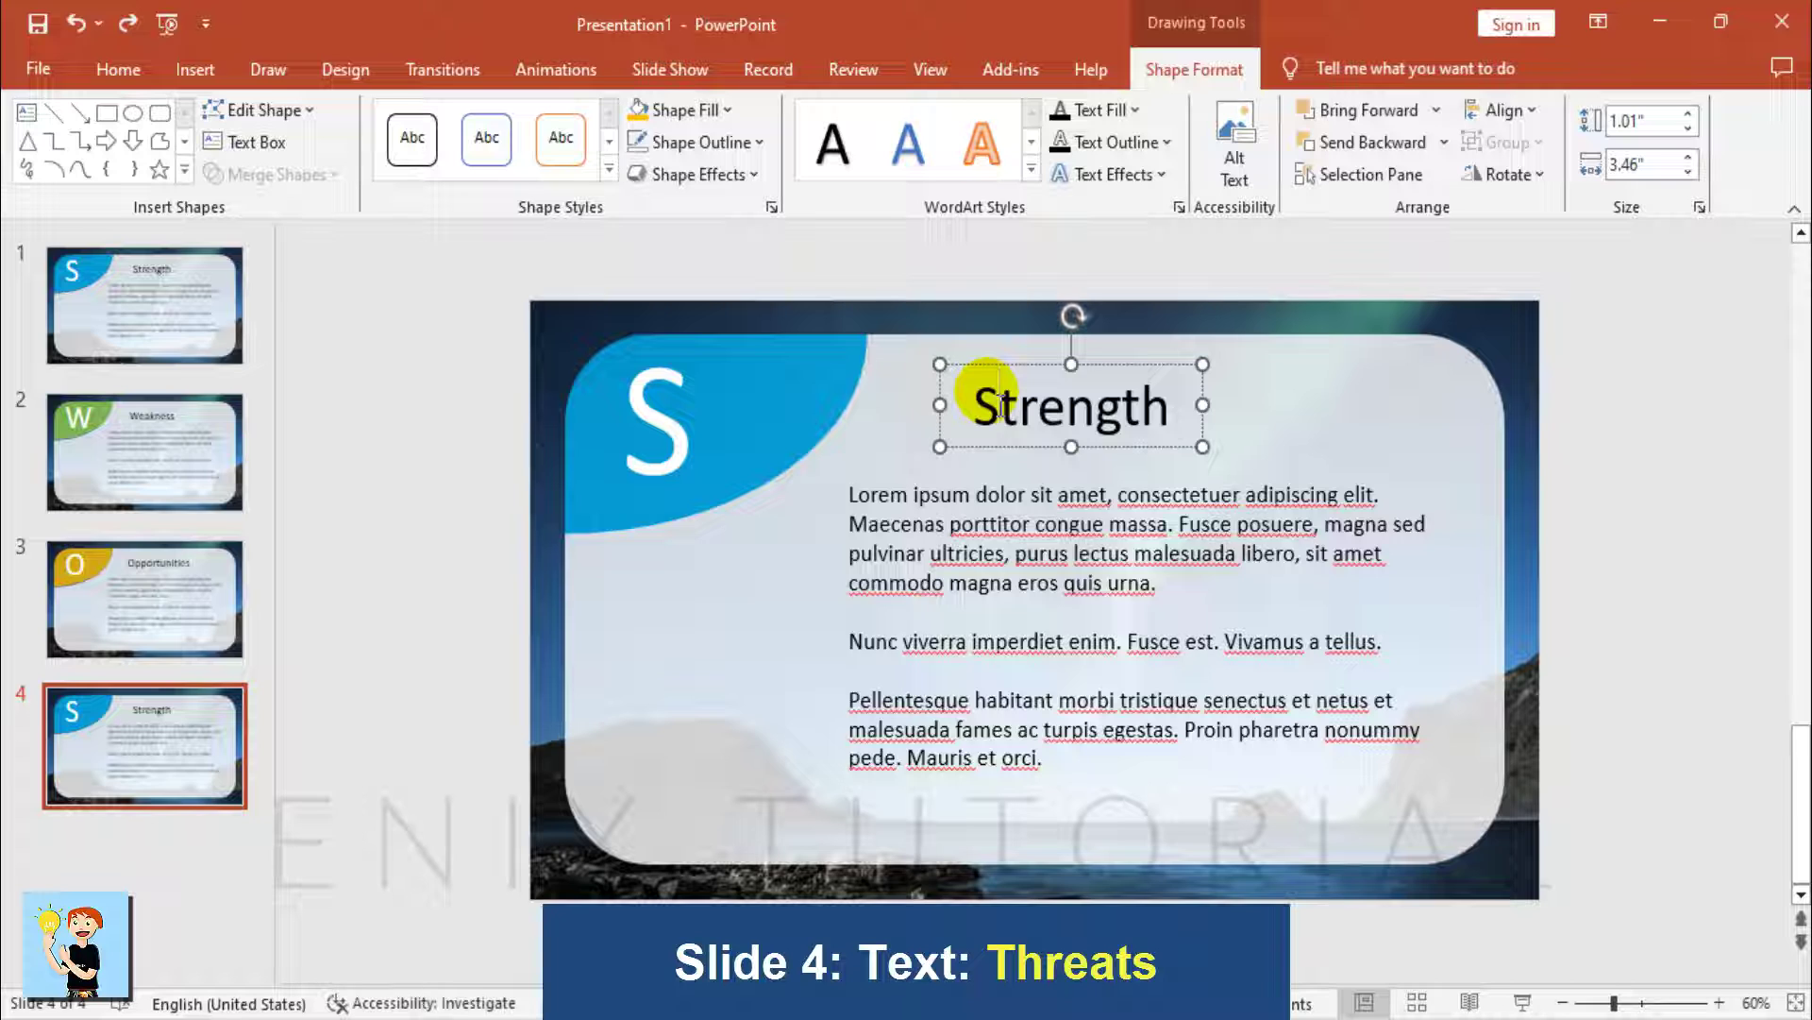
{"action": "double_click", "coordinate": [989, 400]}
{"action": "type", "text": "Threats"}
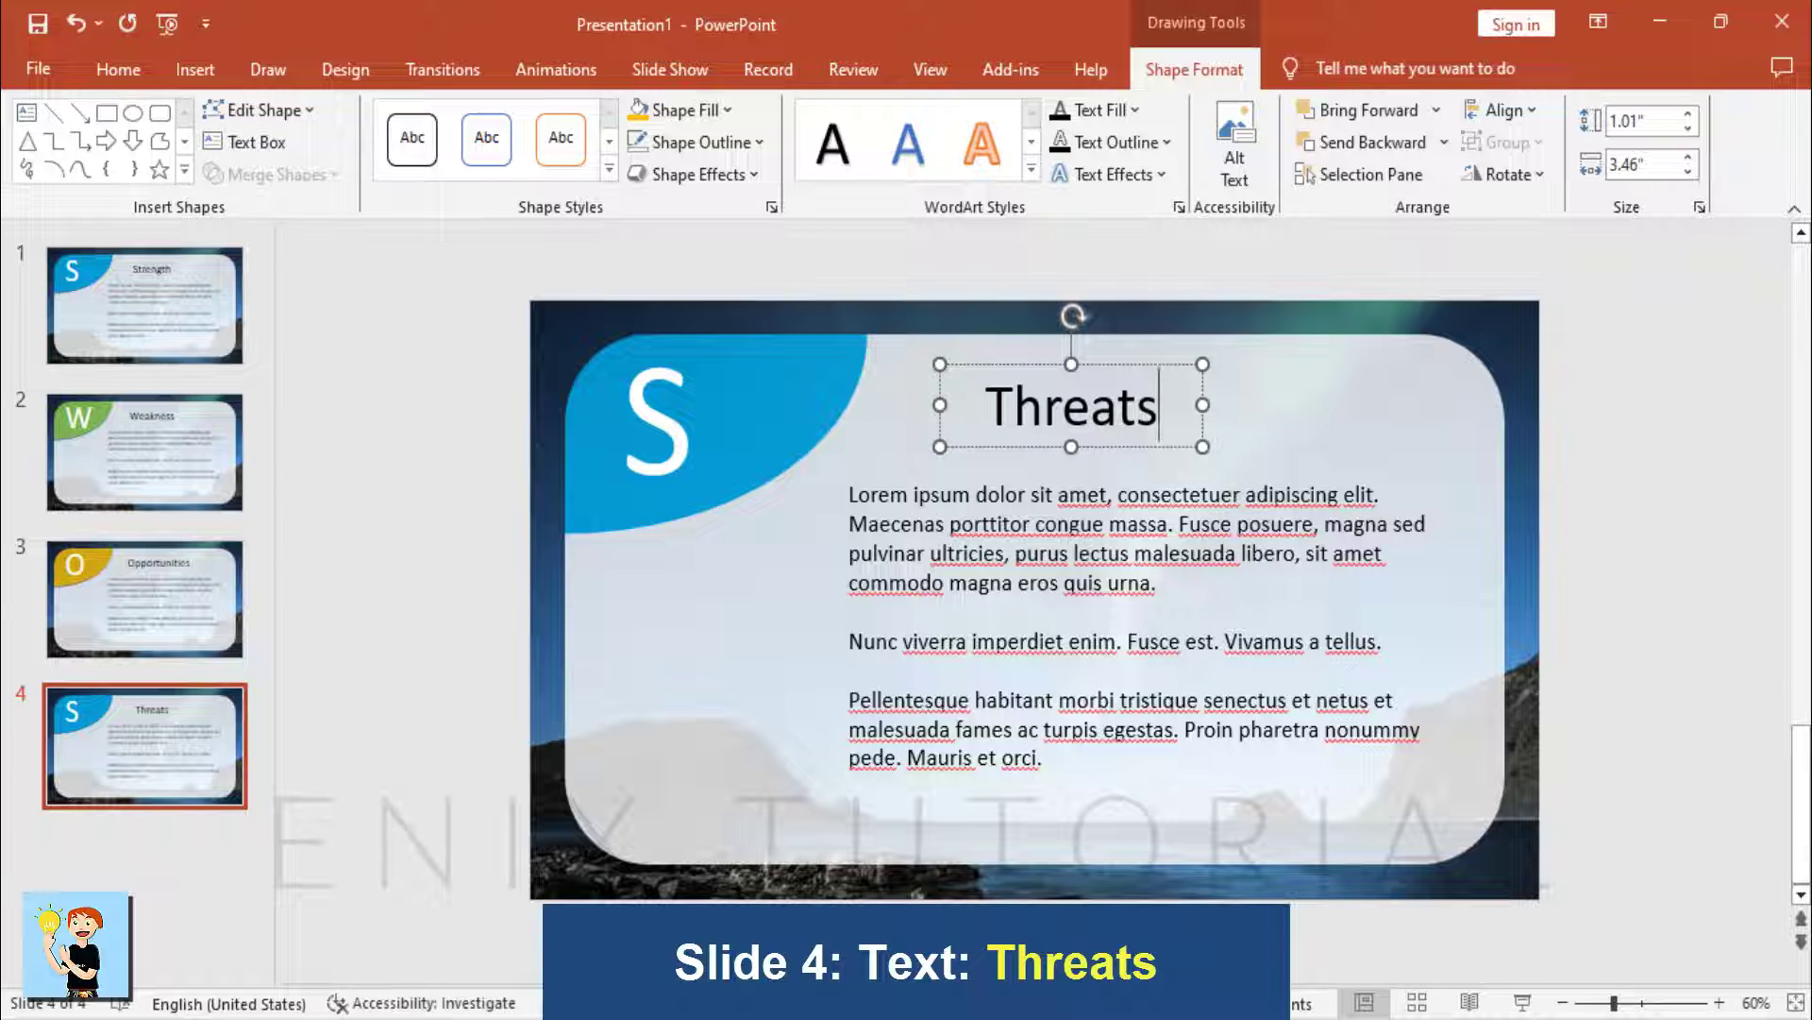
Change the big corner letter from S to T and select its corner shape.
{"action": "left_click", "coordinate": [672, 415]}
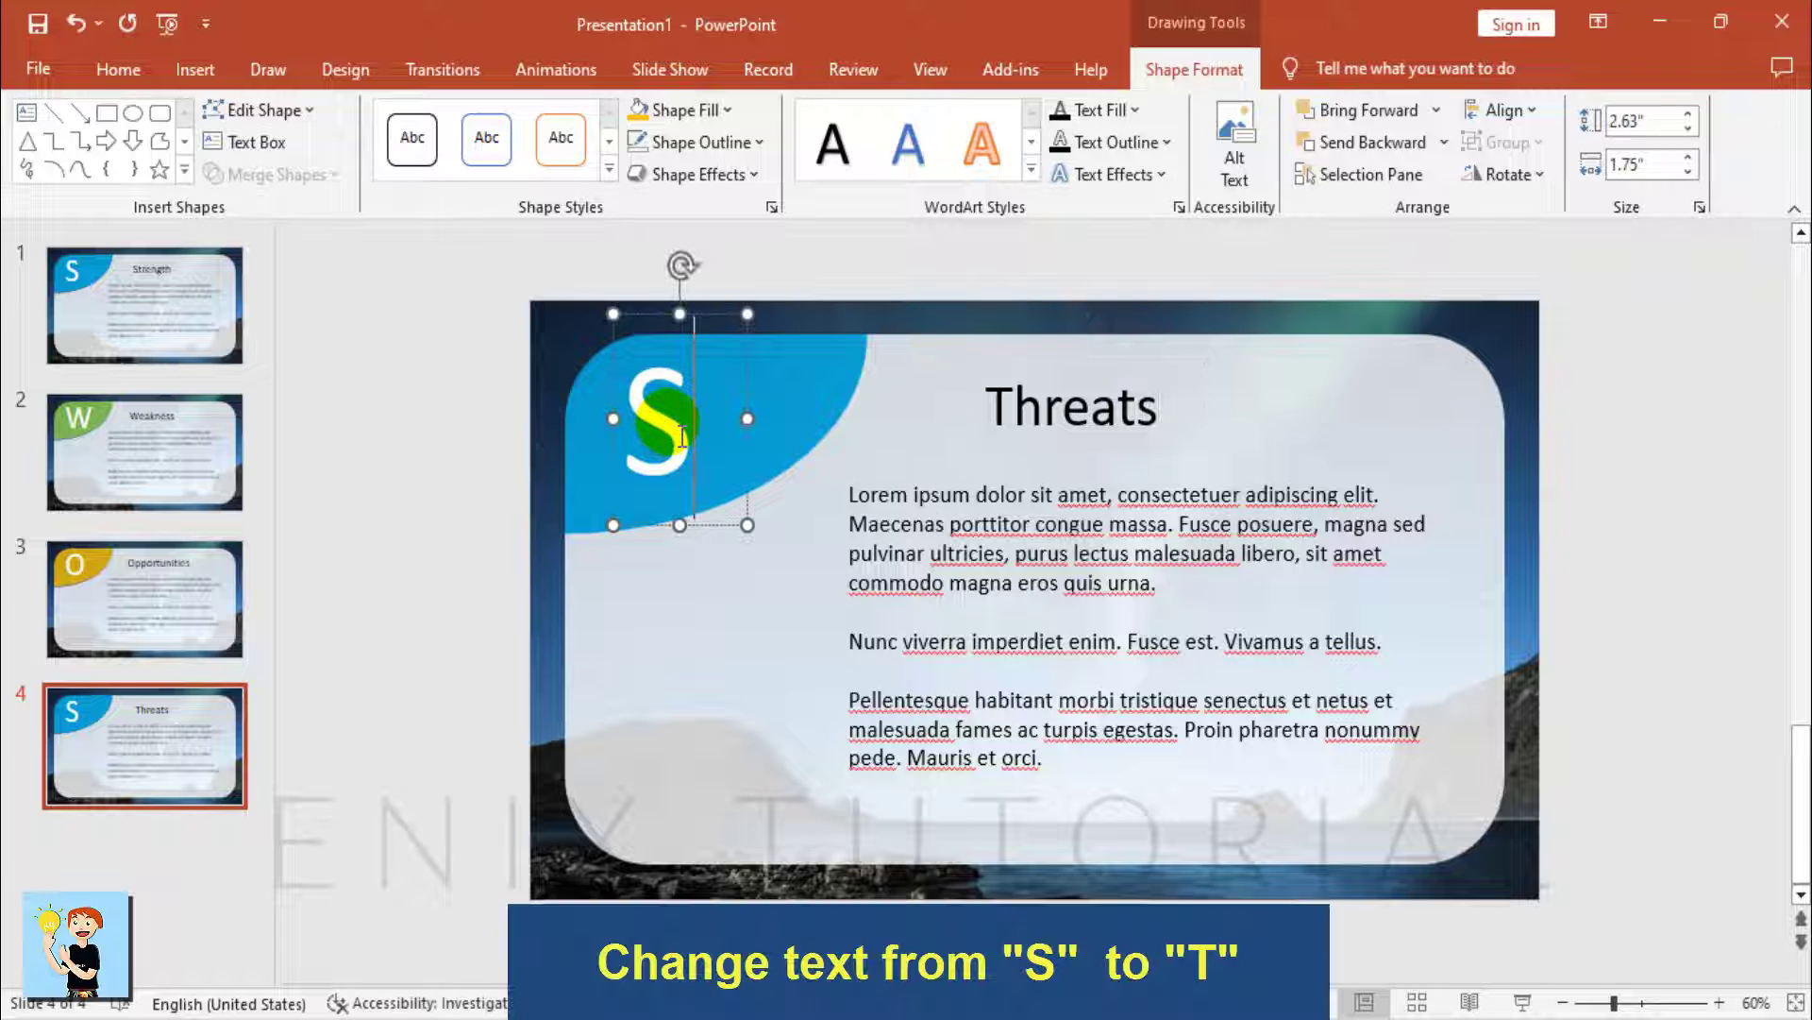
{"action": "double_click", "coordinate": [676, 426]}
{"action": "type", "text": "T"}
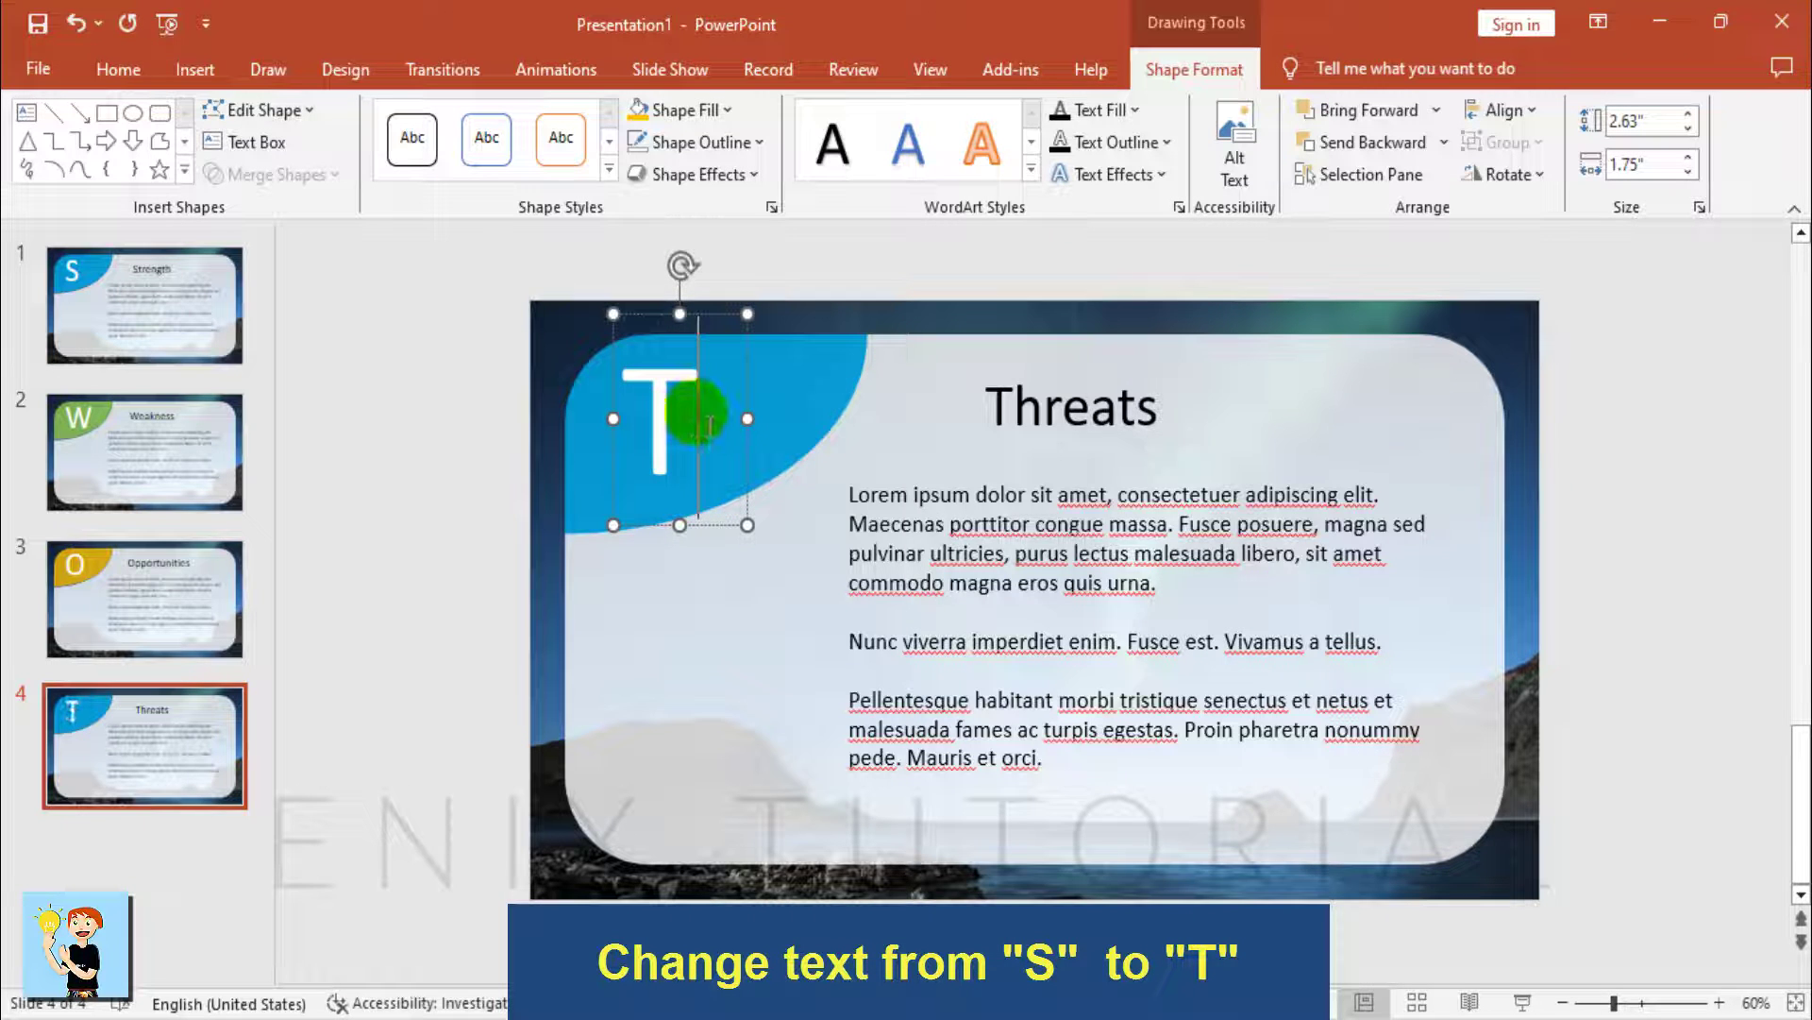
{"action": "left_click", "coordinate": [843, 366]}
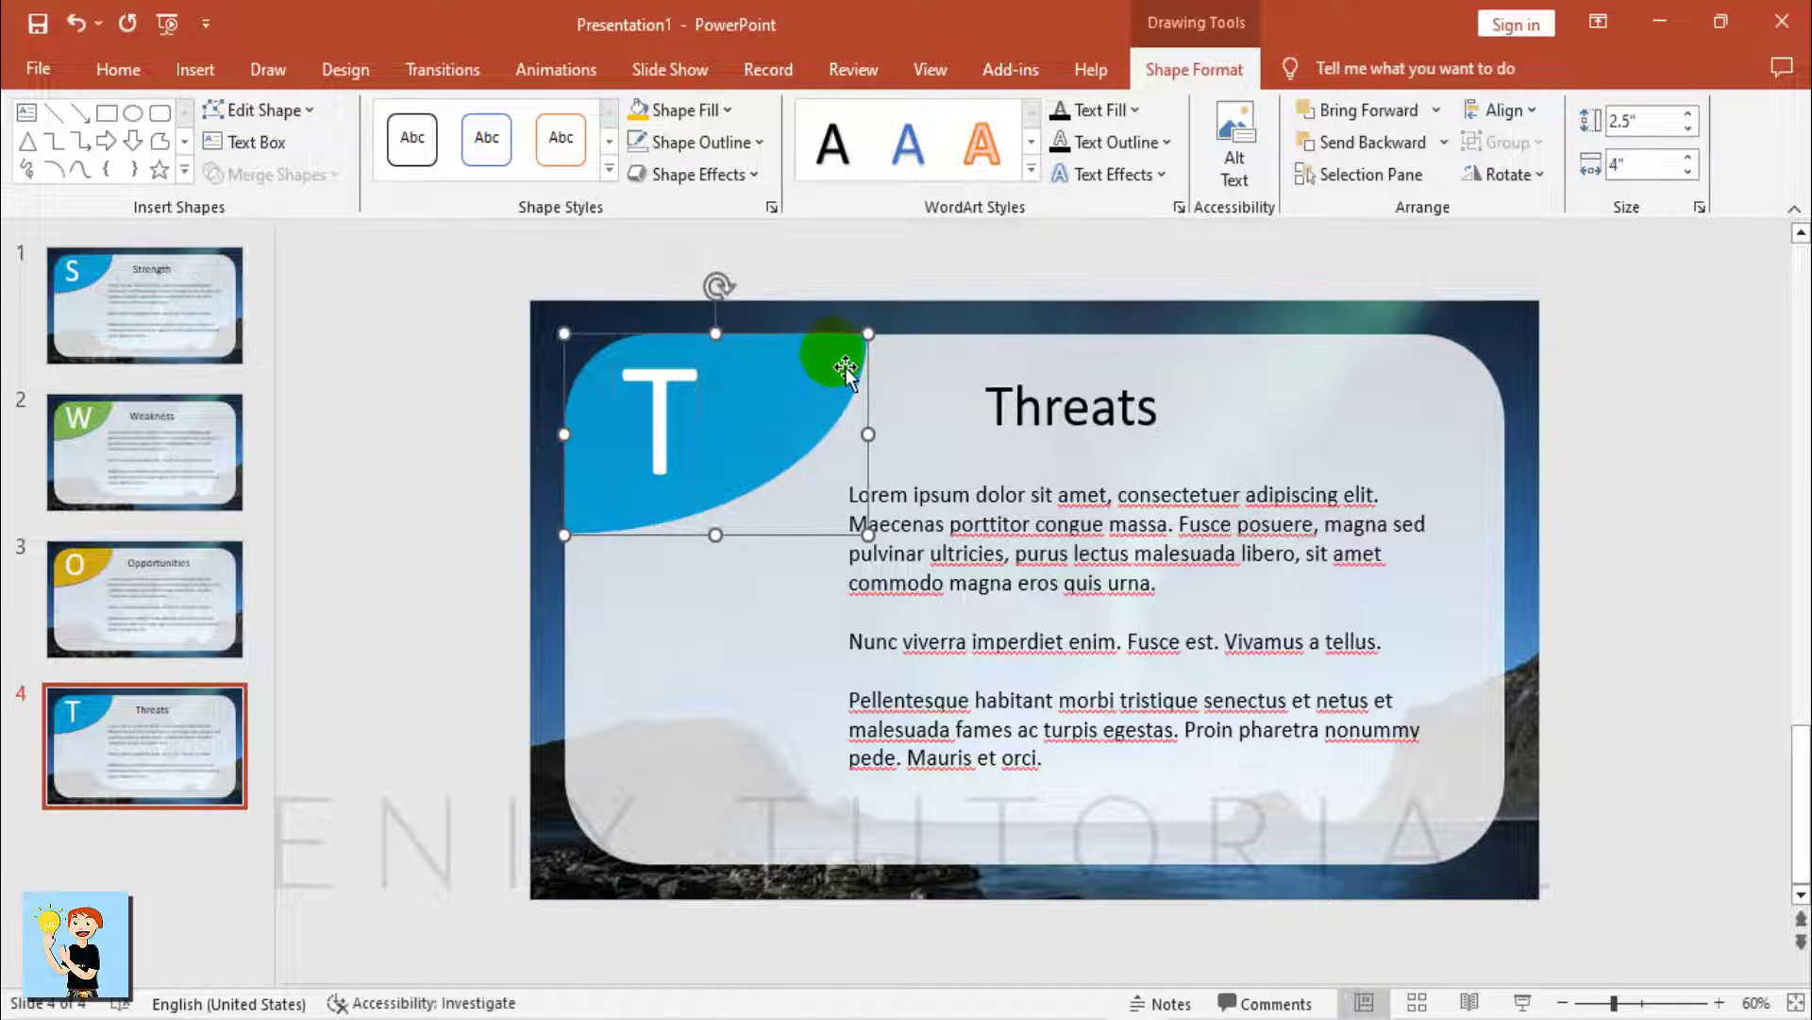
Fill the T corner shape with a pink from the More Fill Colors hexagon palette.
{"action": "left_click", "coordinate": [722, 109]}
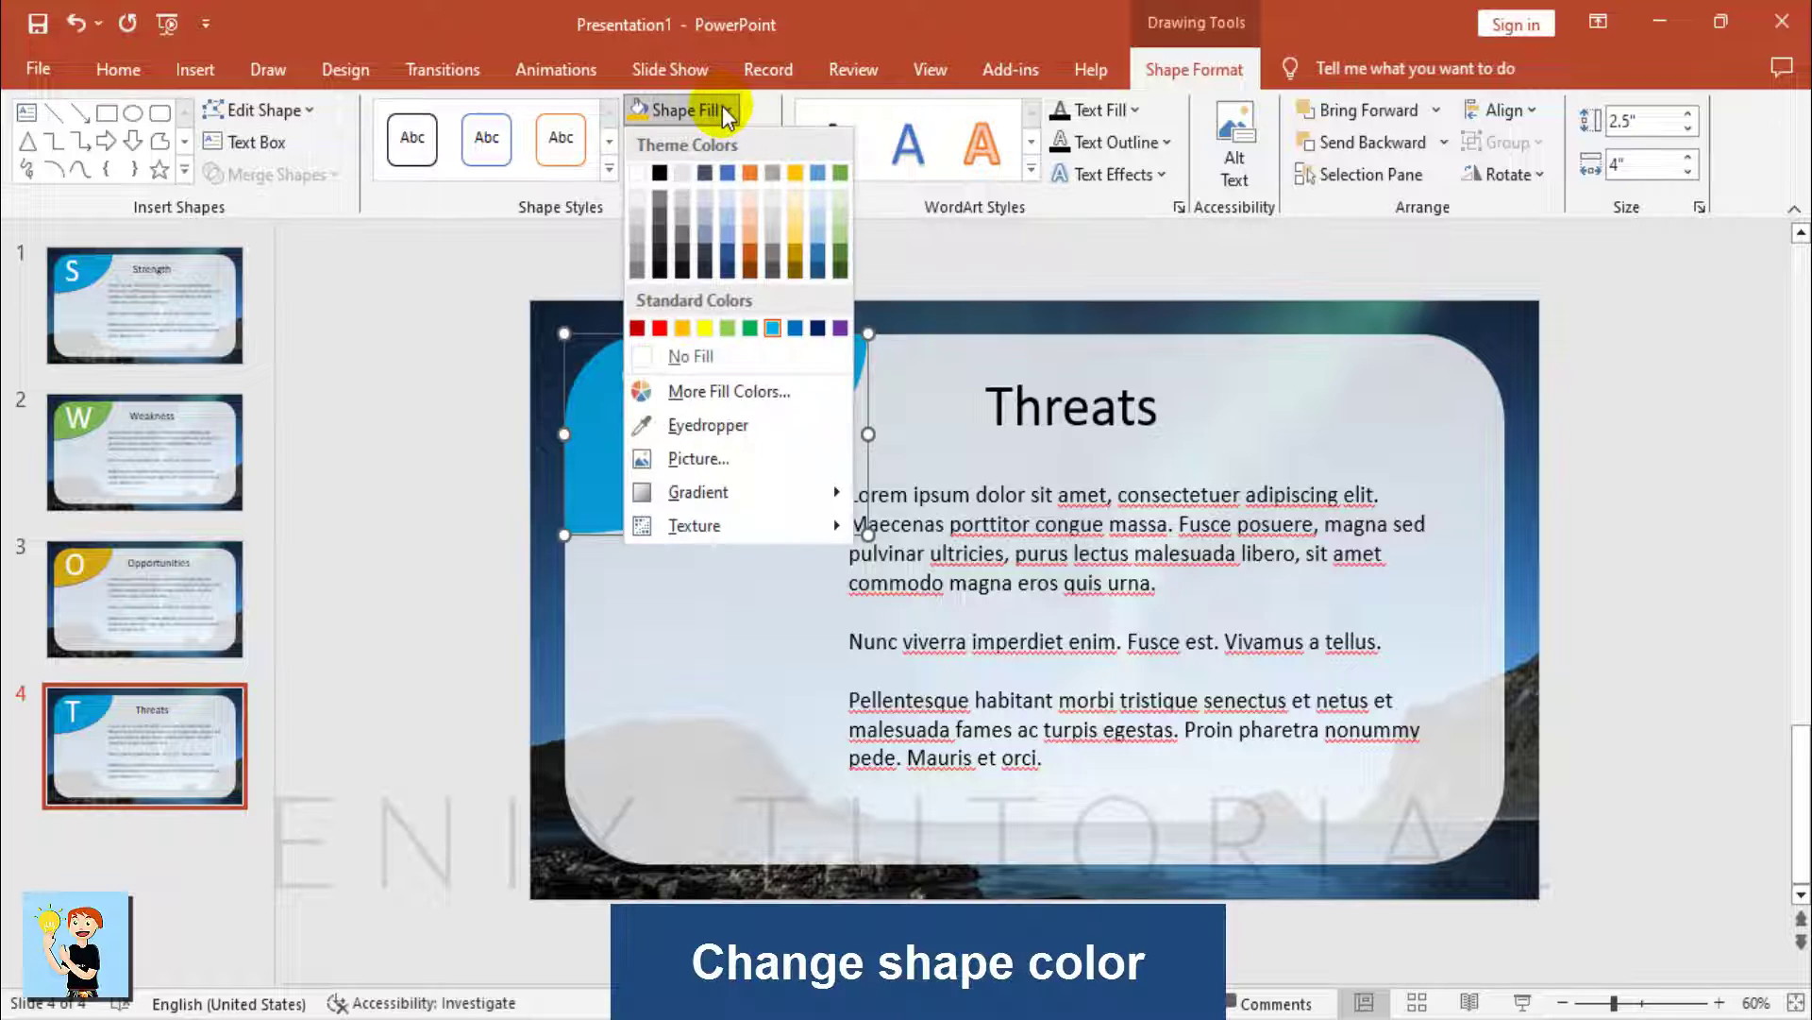
{"action": "left_click", "coordinate": [742, 387]}
{"action": "left_click", "coordinate": [756, 277]}
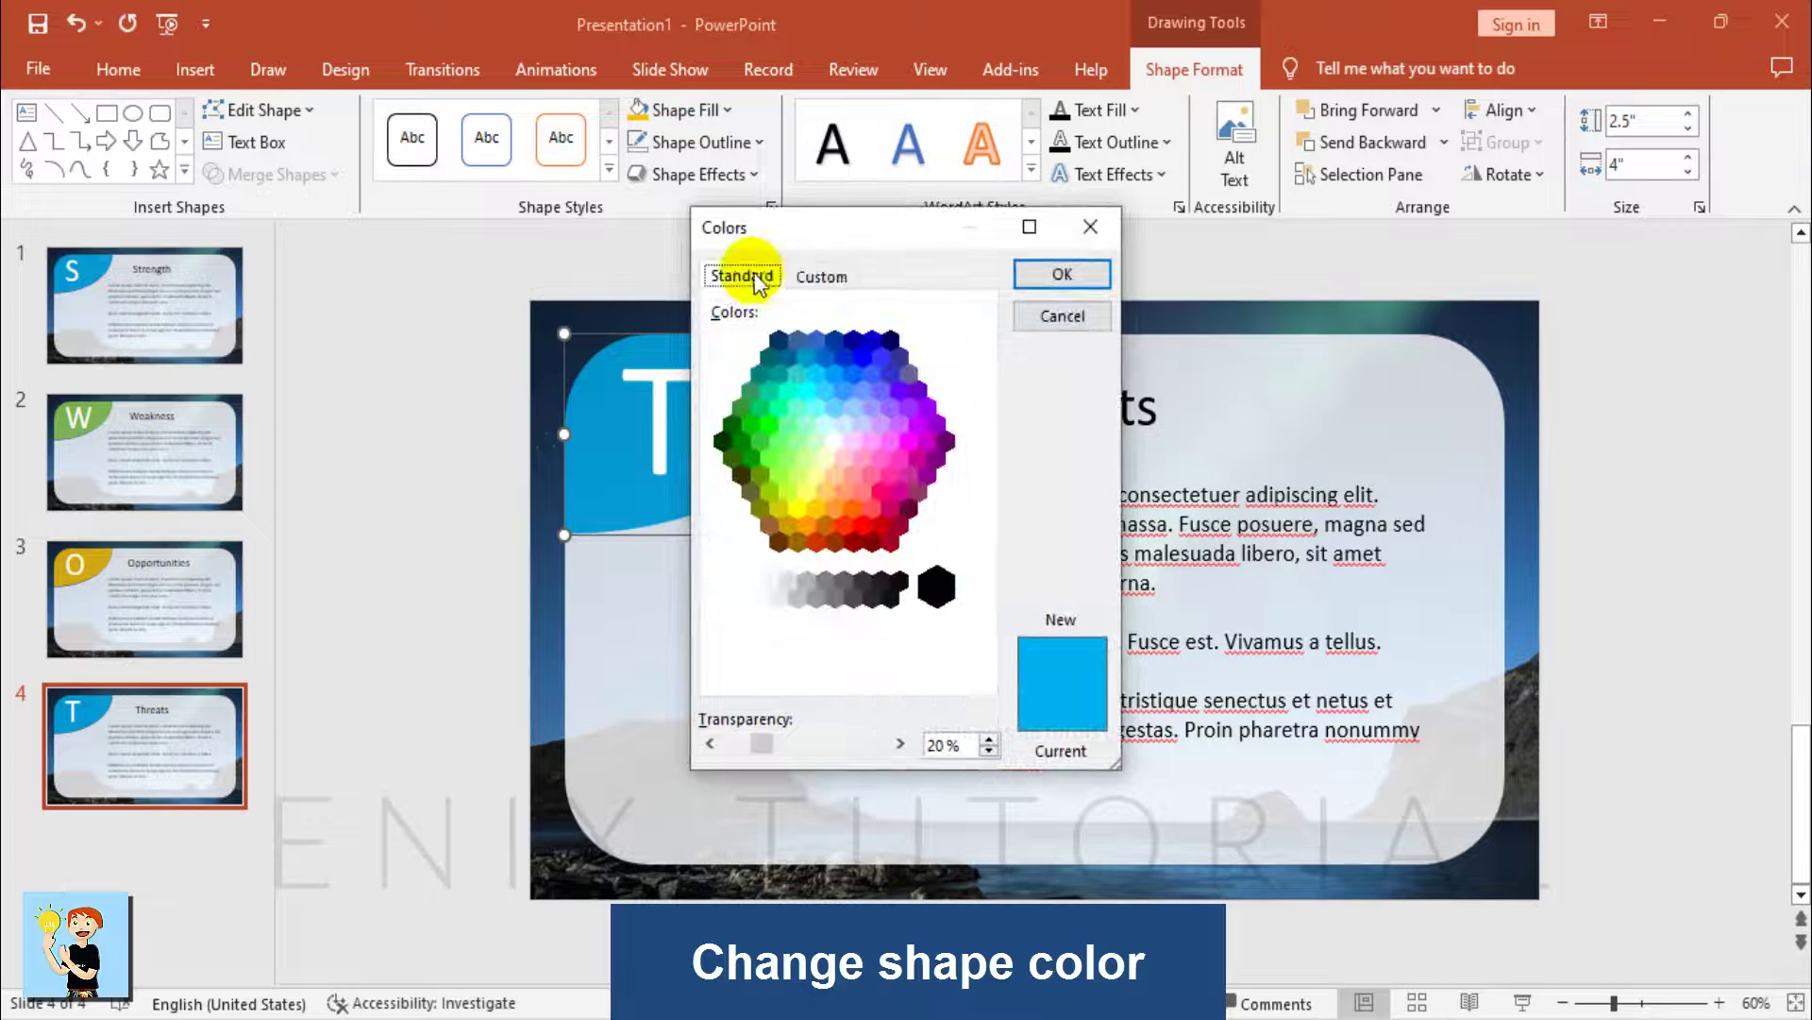
{"action": "left_click", "coordinate": [869, 474]}
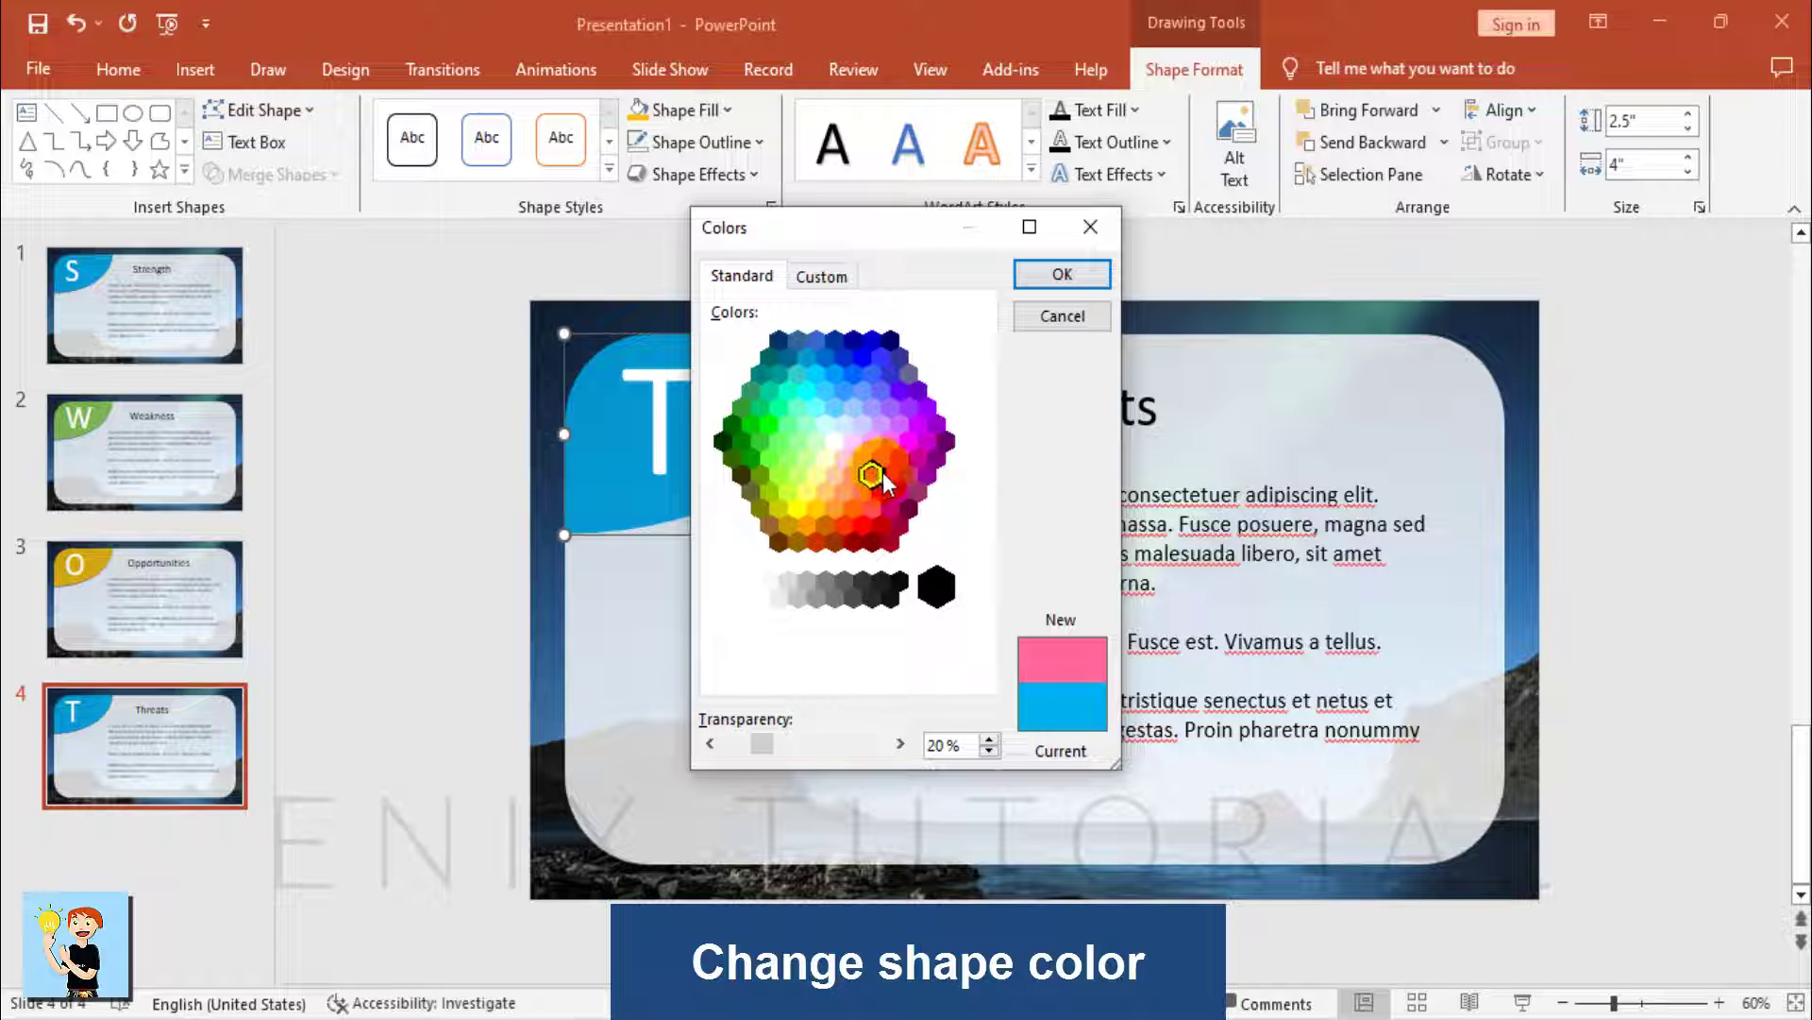
{"action": "left_click", "coordinate": [1029, 275]}
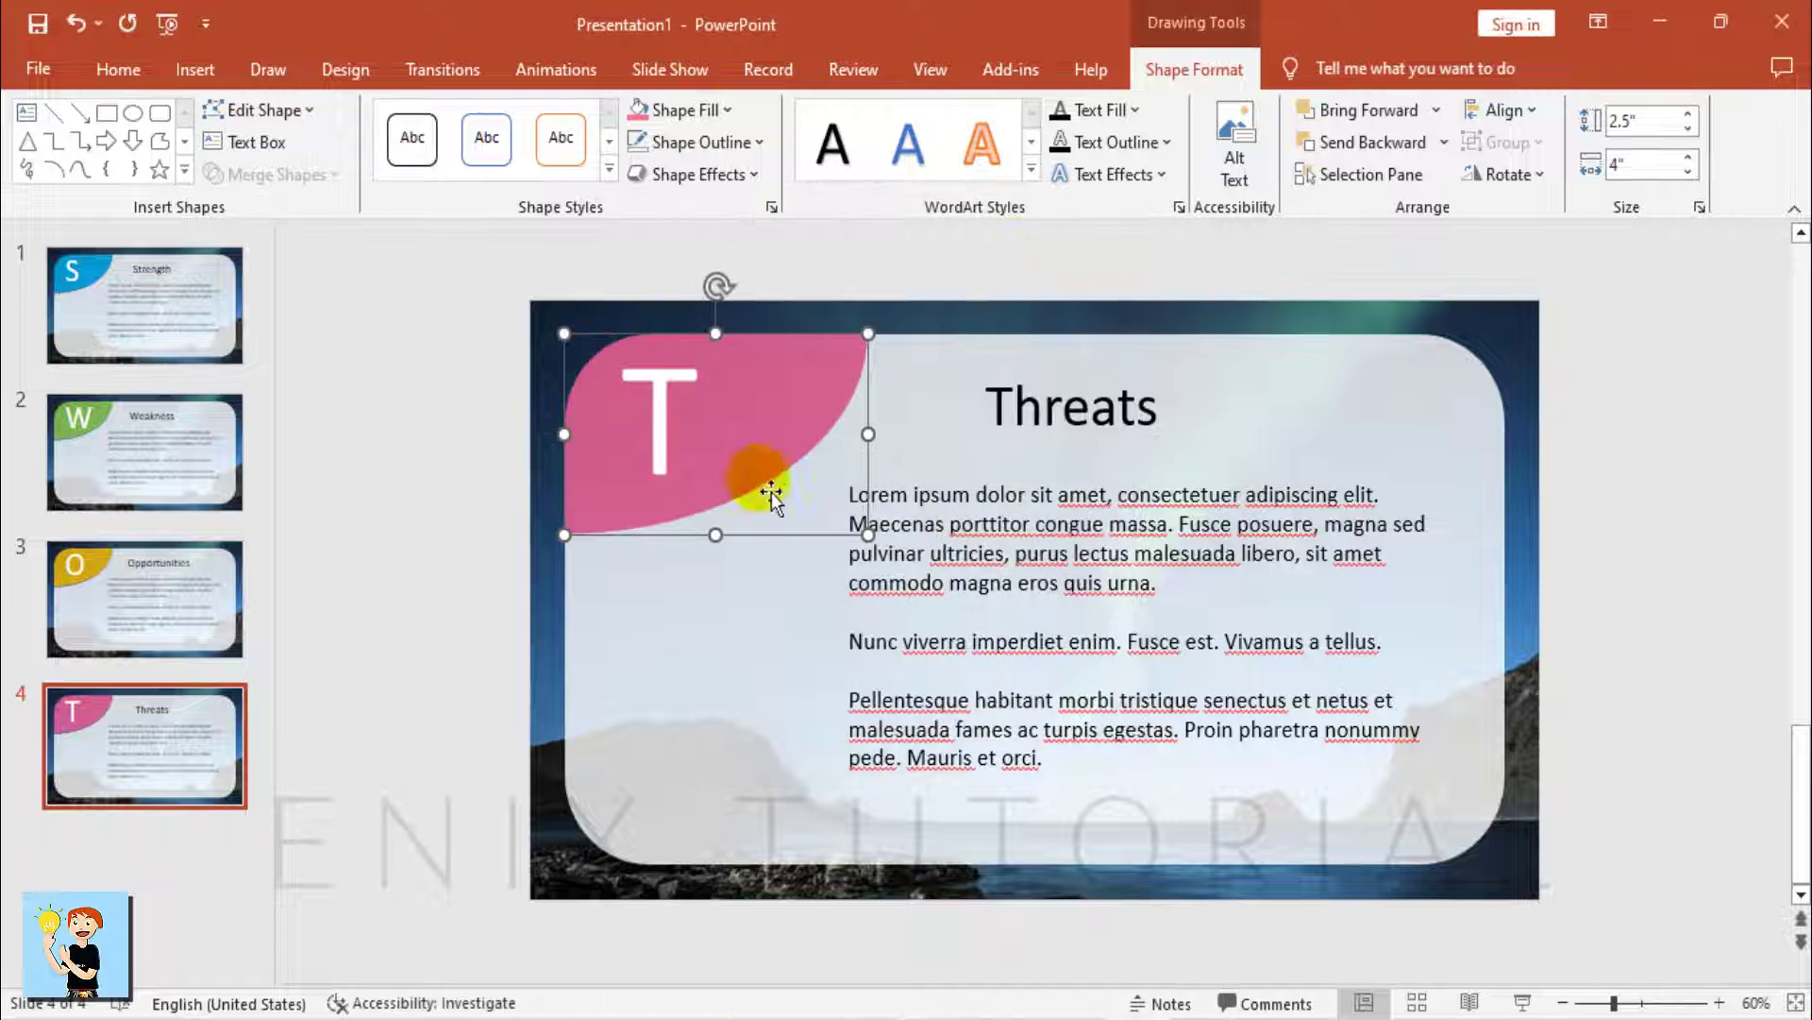
{"action": "left_click", "coordinate": [458, 510]}
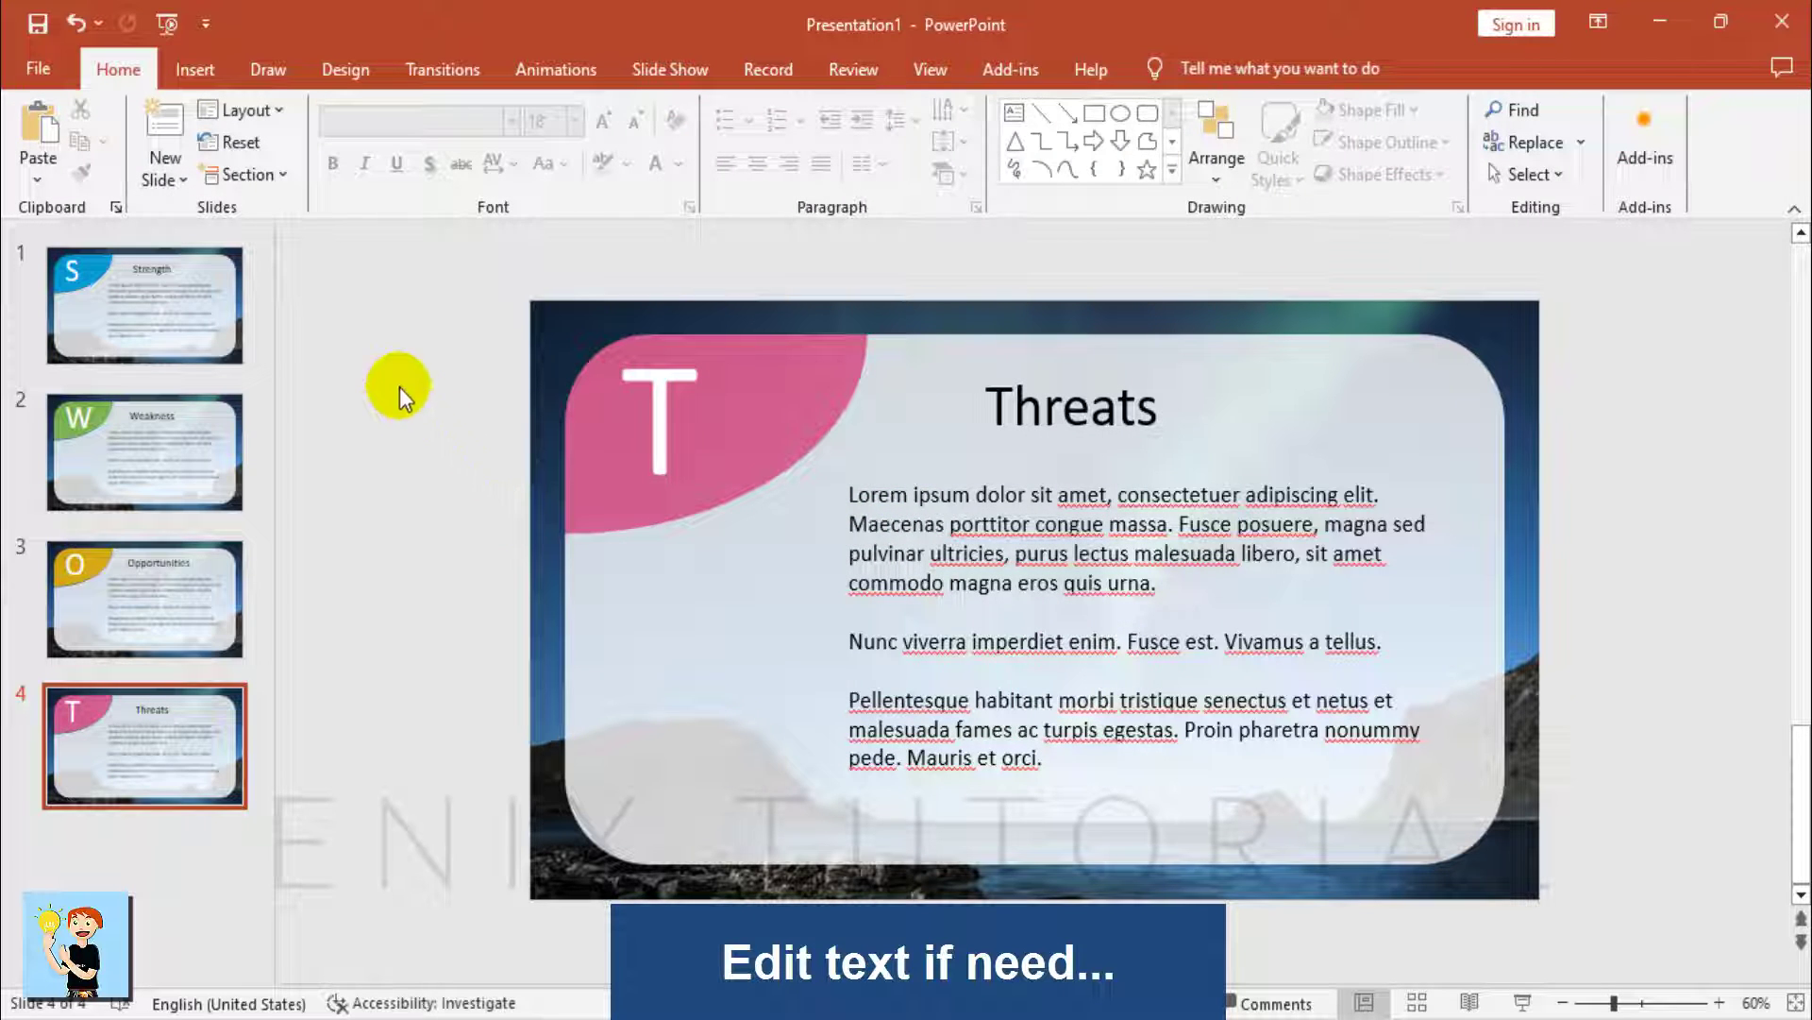
Review slides 1 through 4, then return to slide 1 and select all slides with Ctrl+A.
{"action": "left_click", "coordinate": [204, 290]}
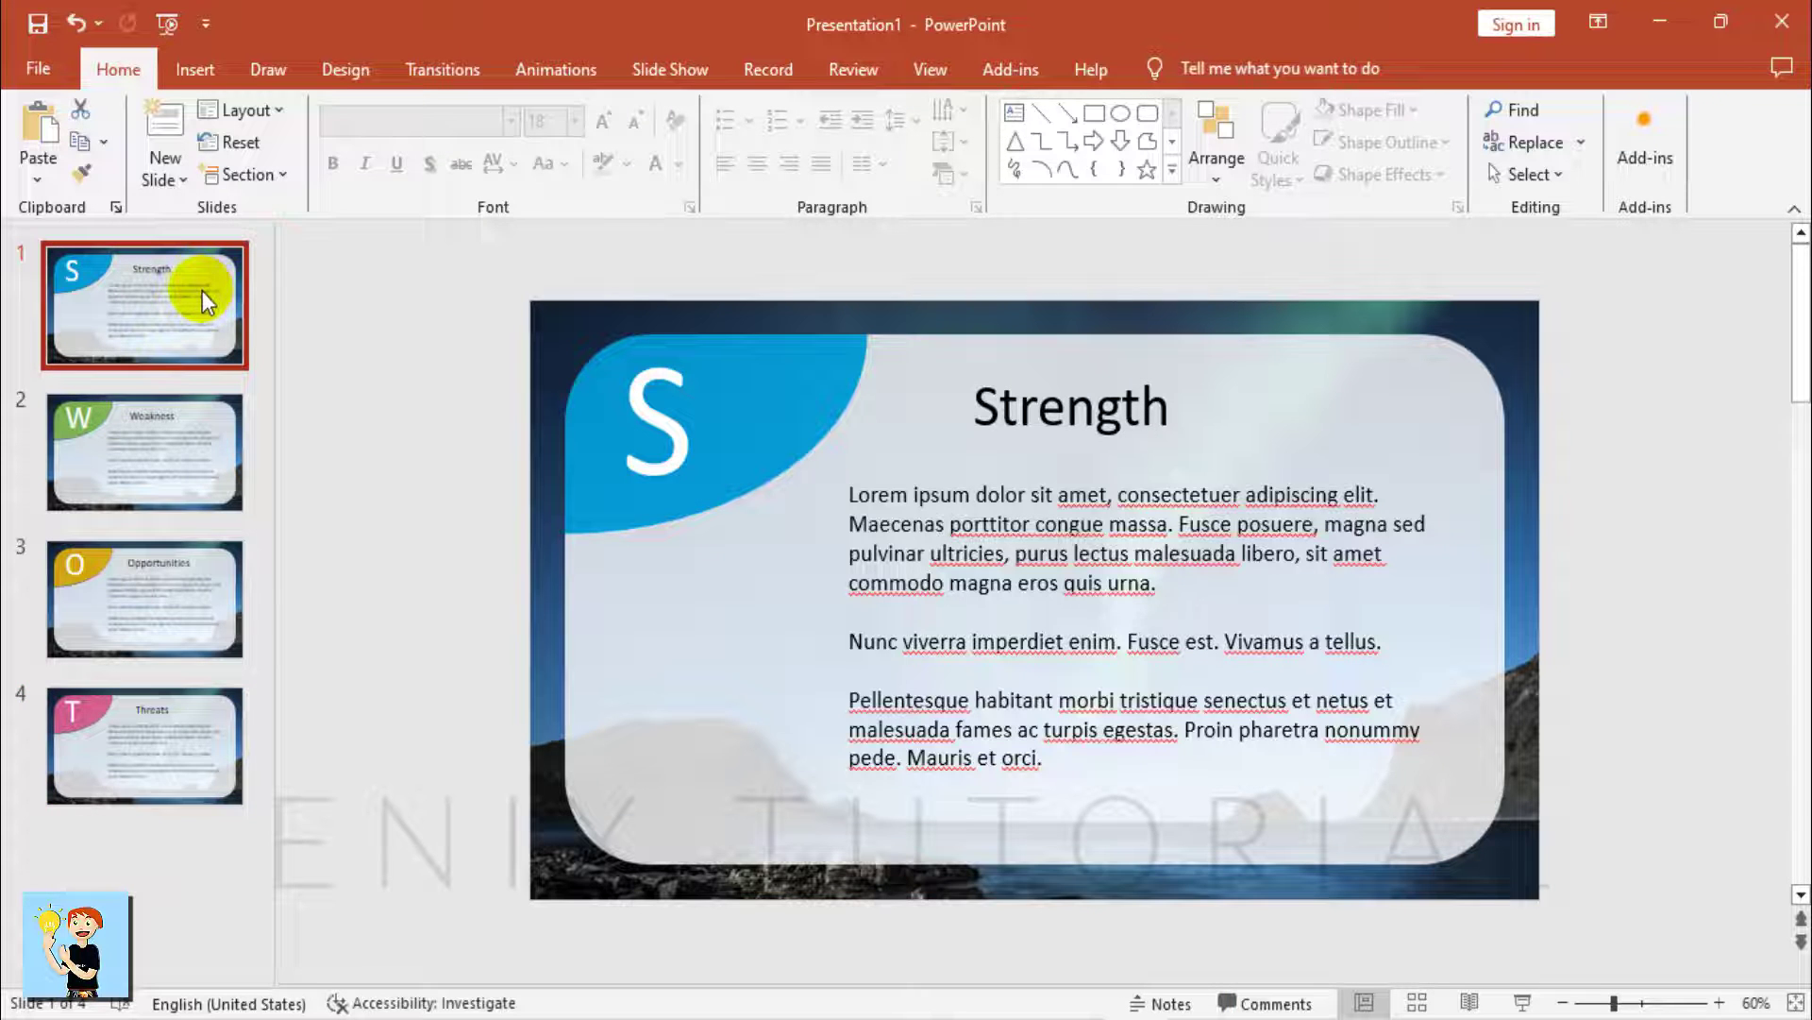
{"action": "left_click", "coordinate": [189, 432]}
{"action": "left_click", "coordinate": [178, 596]}
{"action": "left_click", "coordinate": [190, 727]}
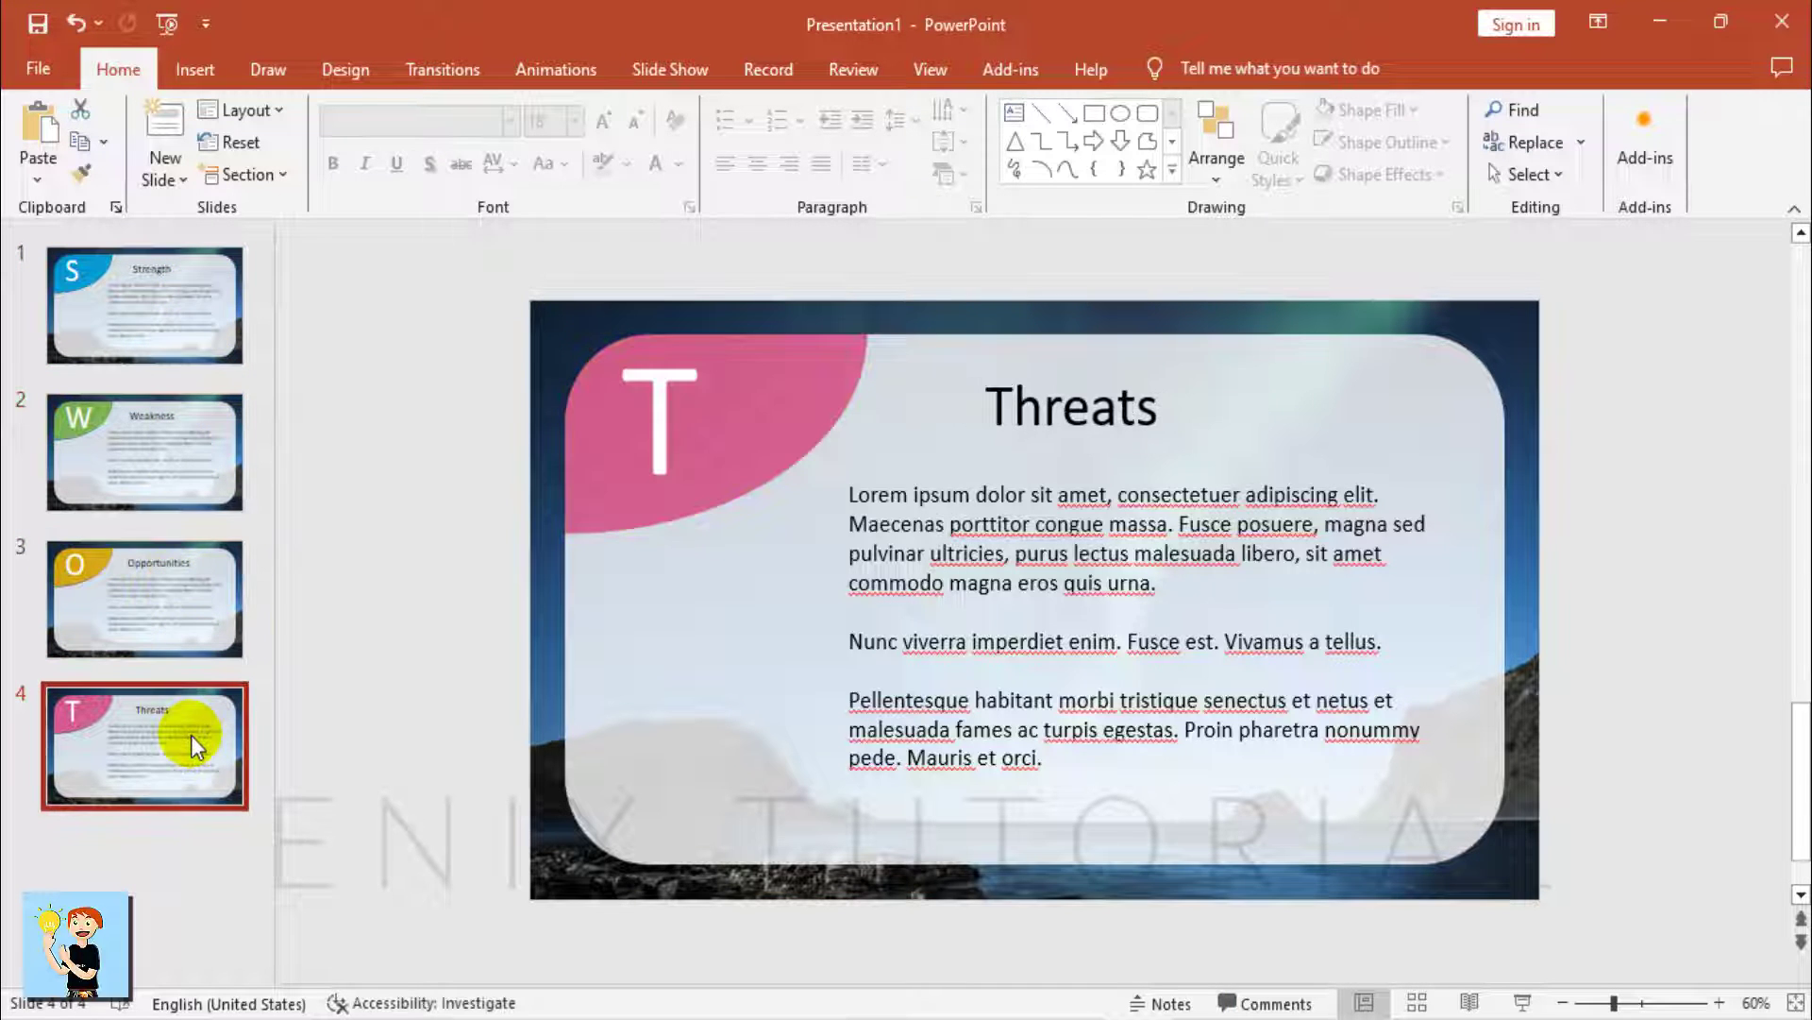
{"action": "left_click", "coordinate": [154, 321]}
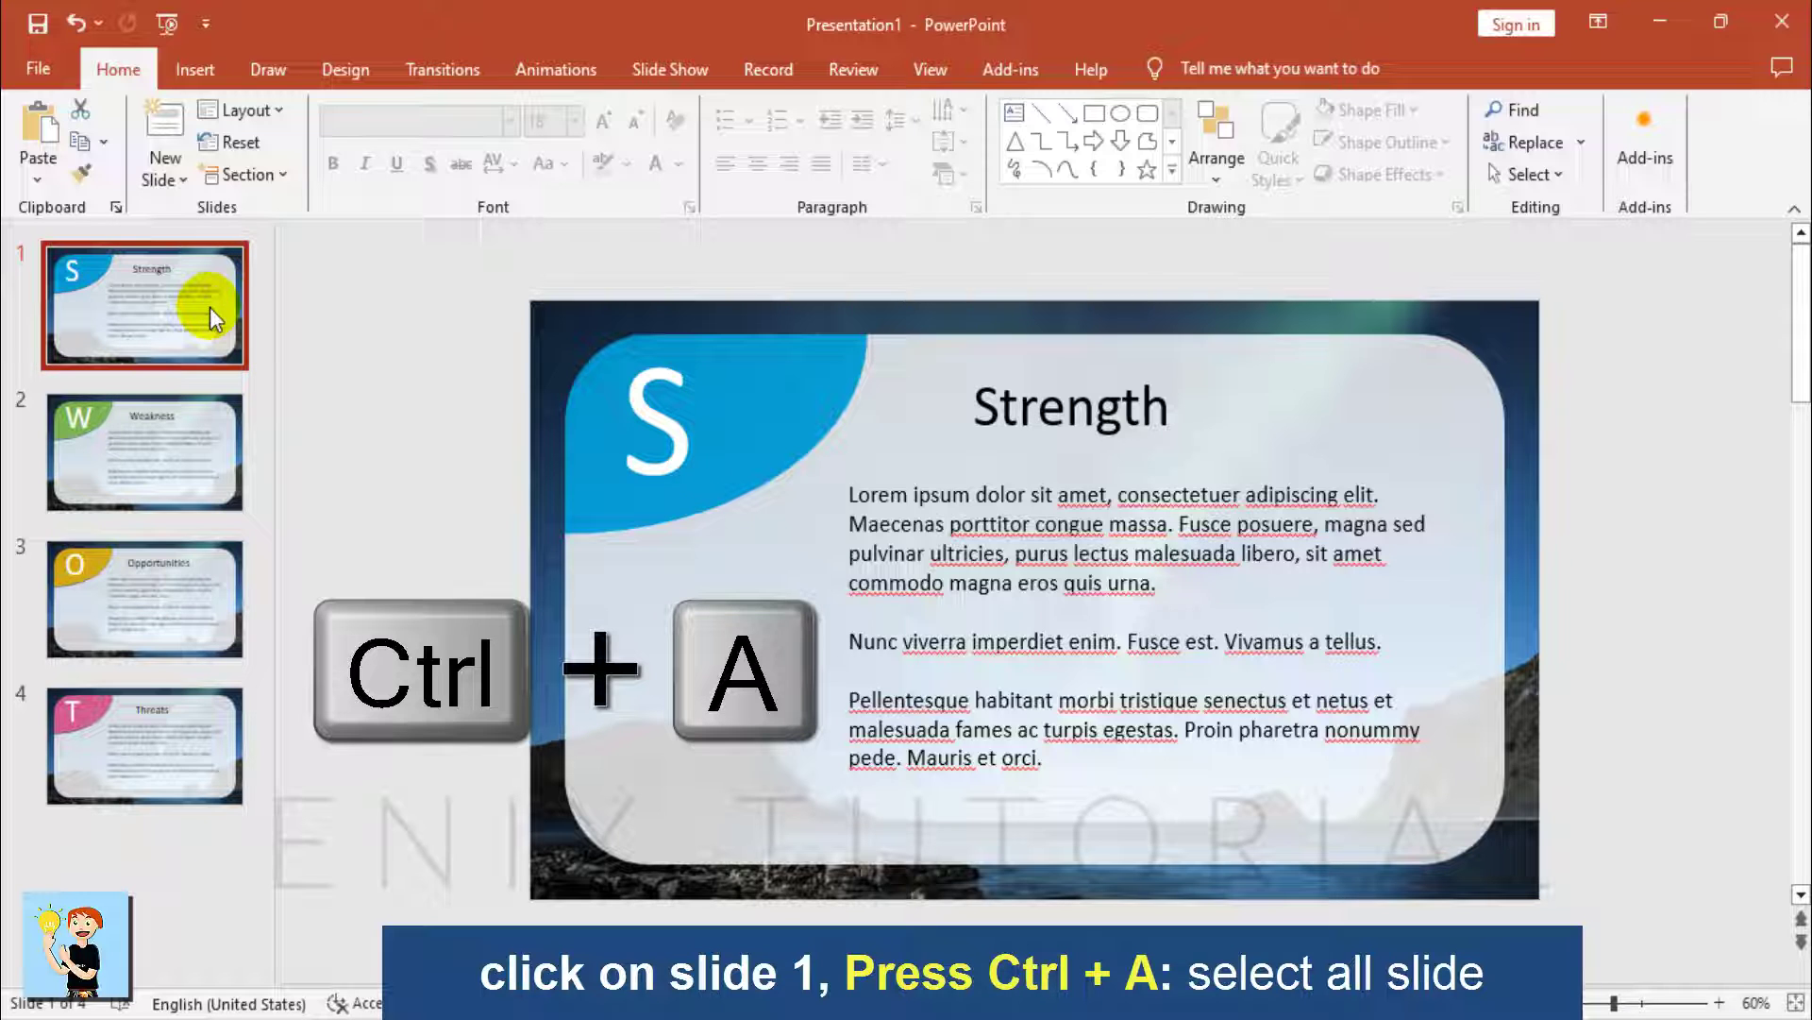
{"action": "key", "text": "ctrl+a"}
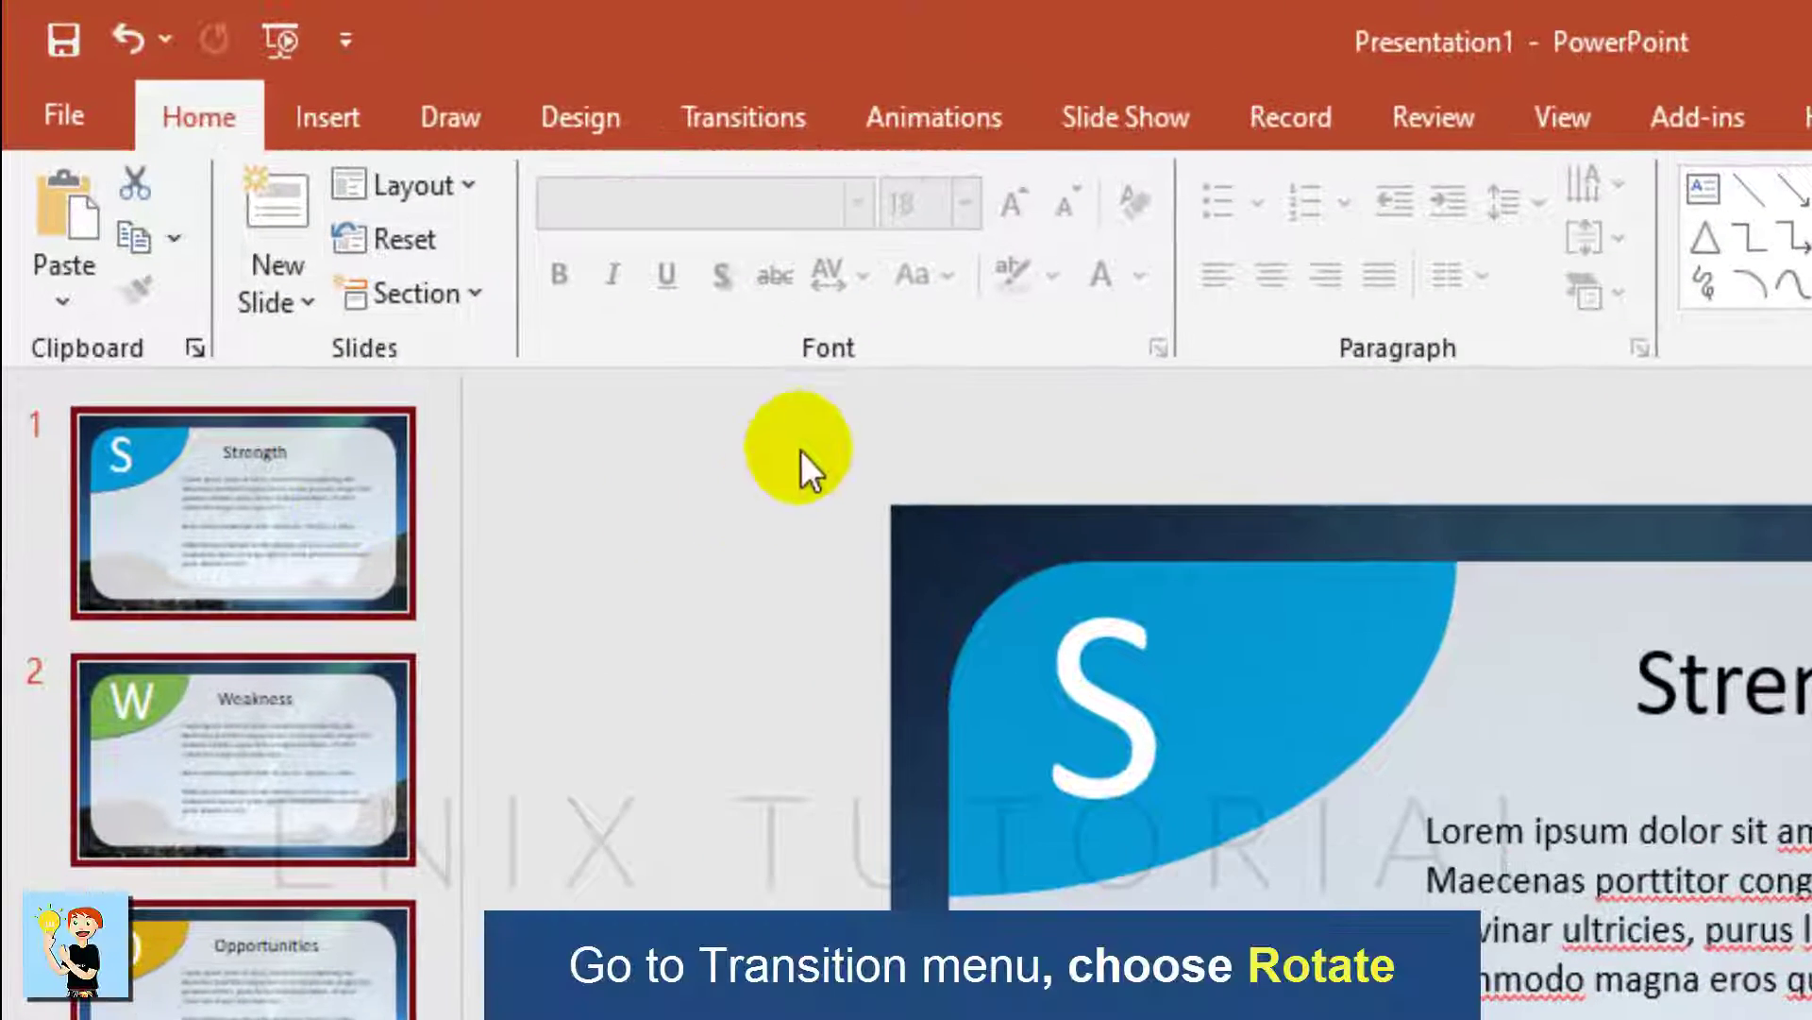
Apply the Rotate transition to all four selected slides, then reselect slide 1.
{"action": "left_click", "coordinate": [751, 115]}
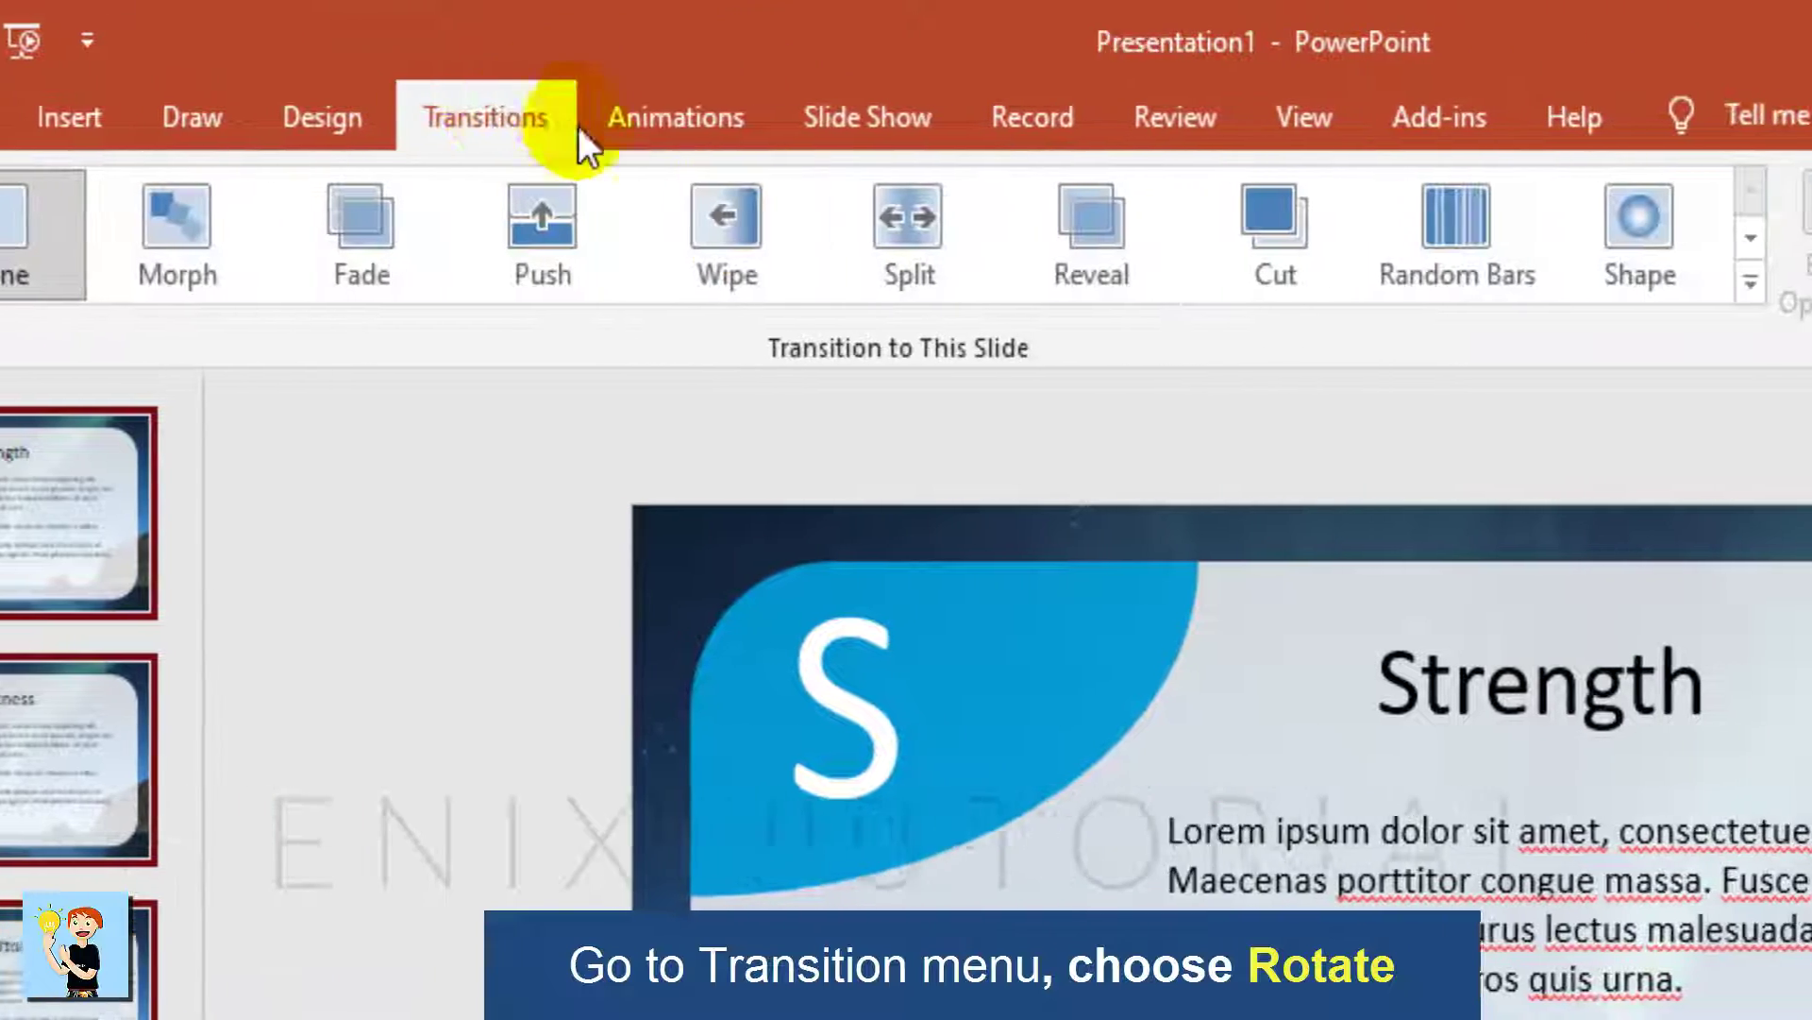
{"action": "left_click", "coordinate": [1602, 281]}
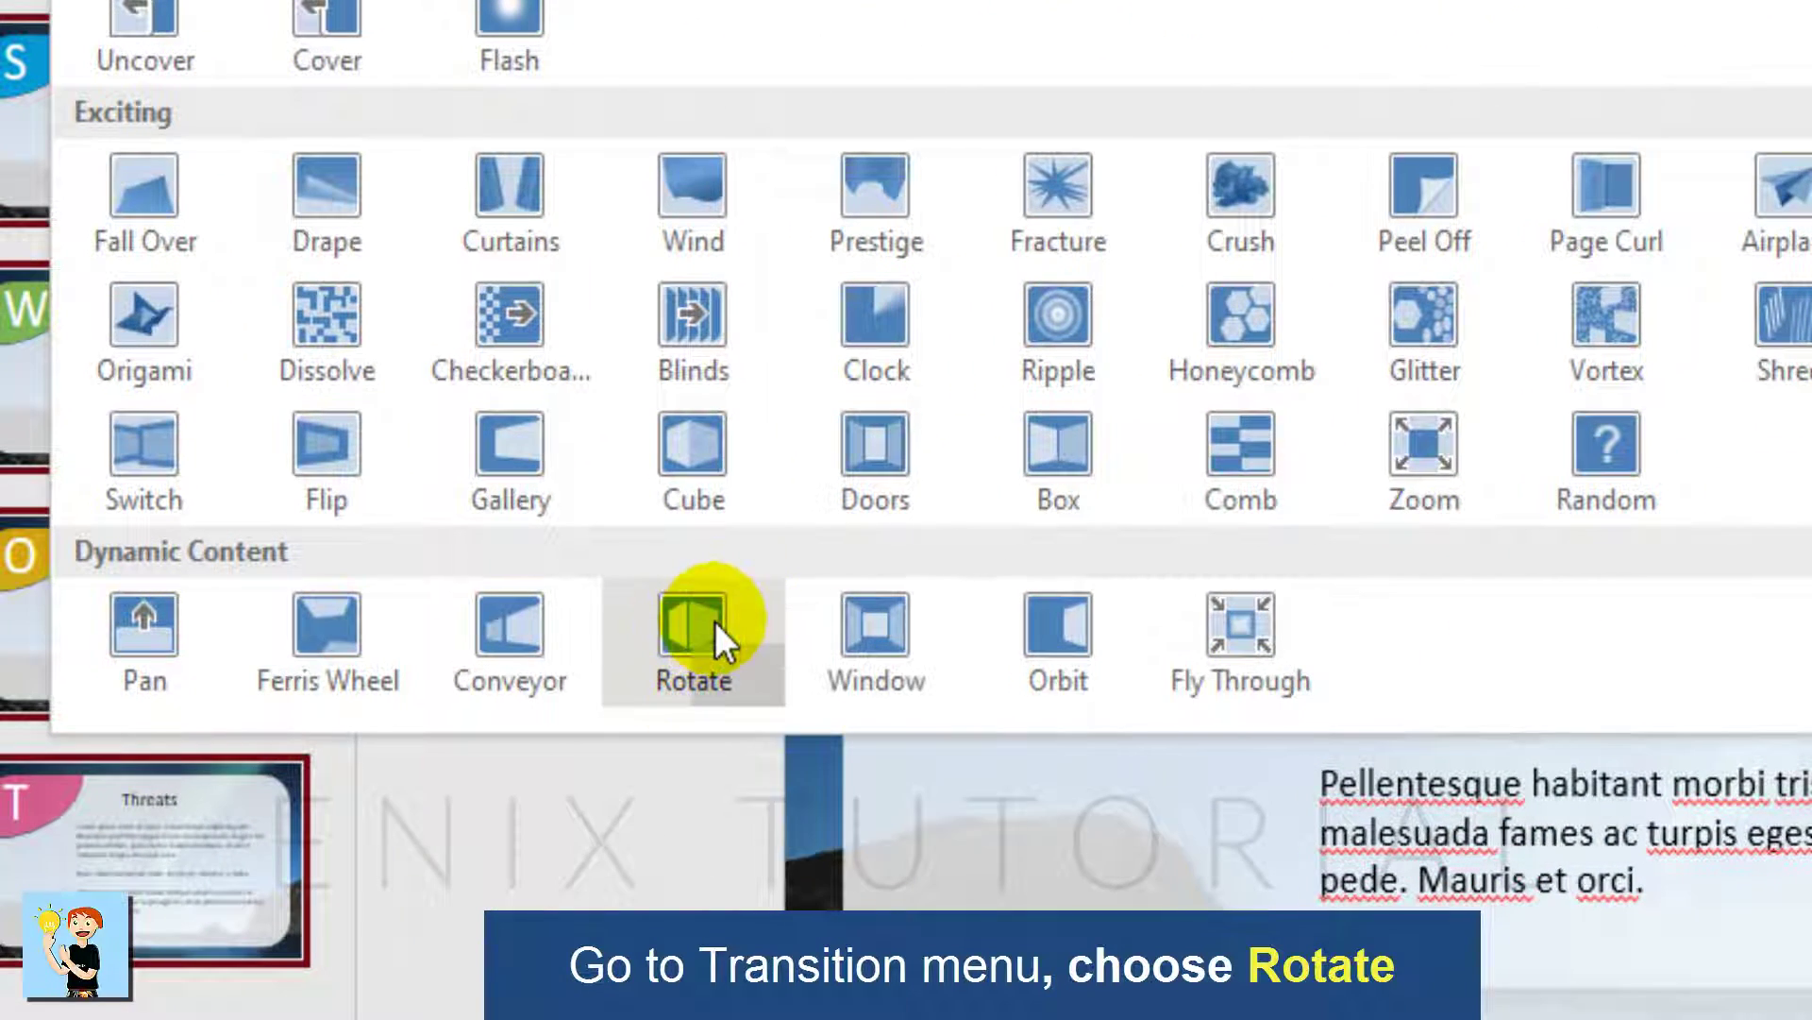
{"action": "left_click", "coordinate": [716, 621]}
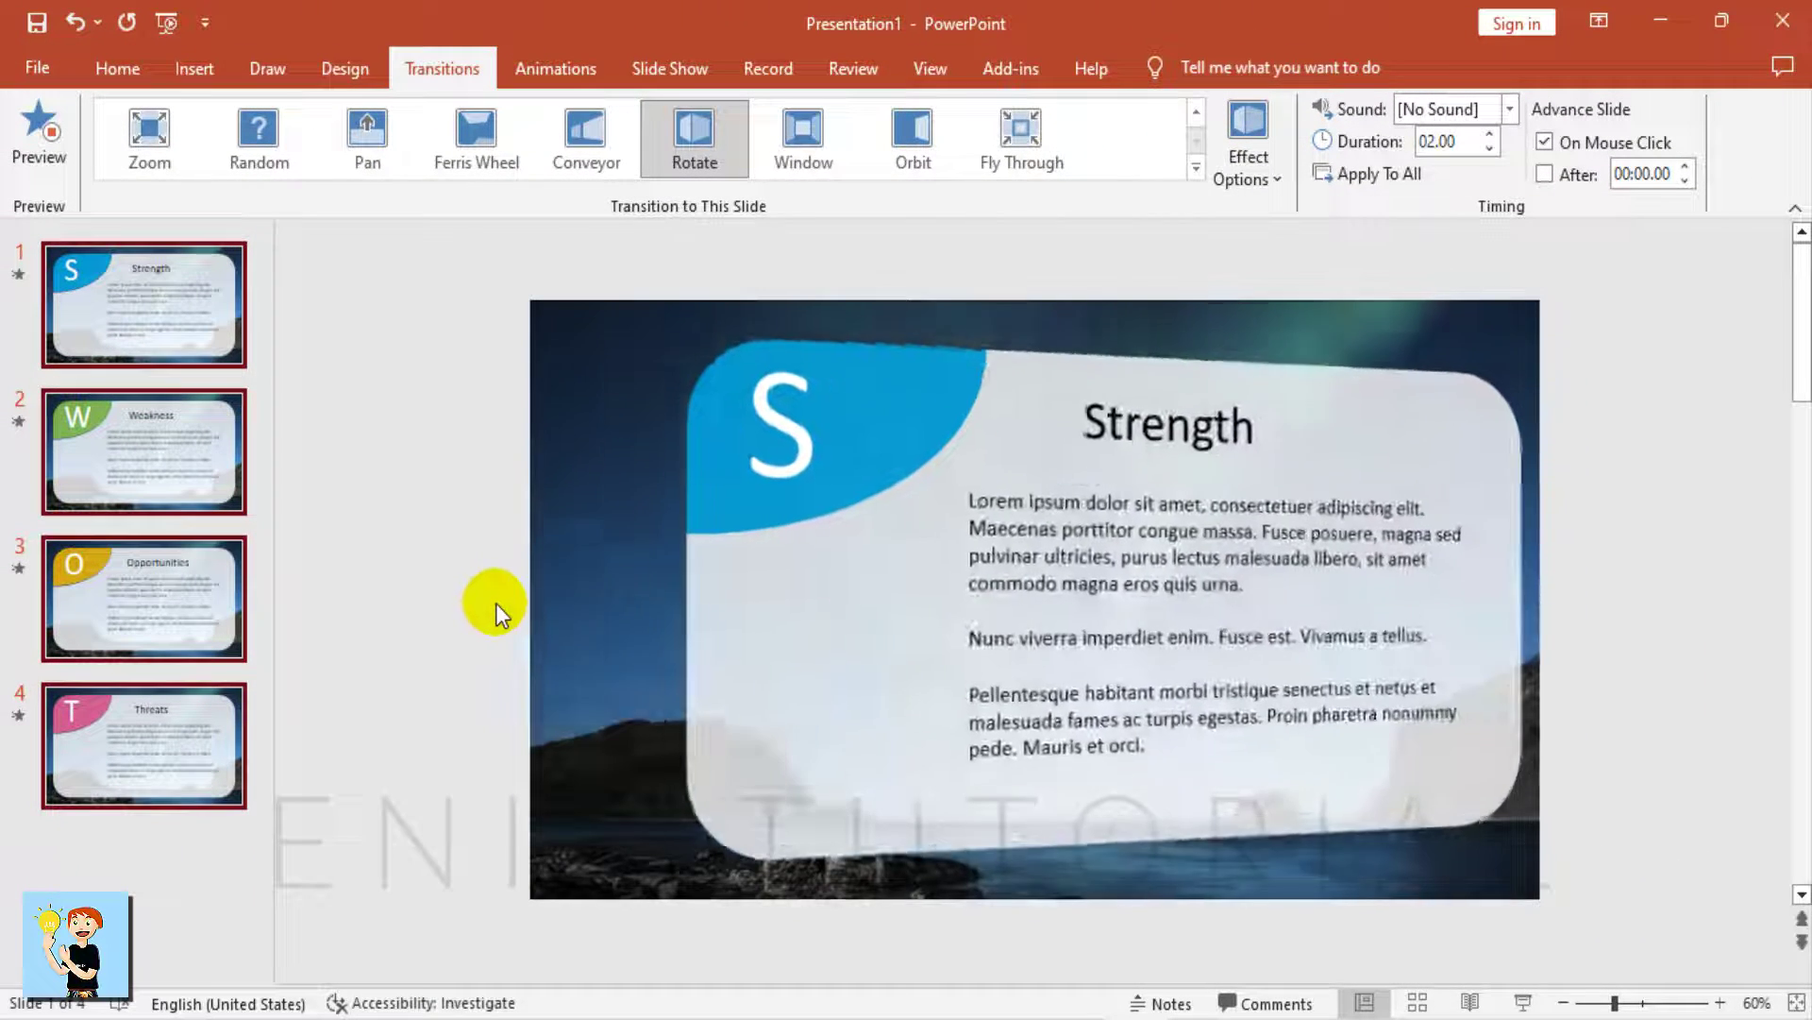
{"action": "left_click", "coordinate": [208, 313]}
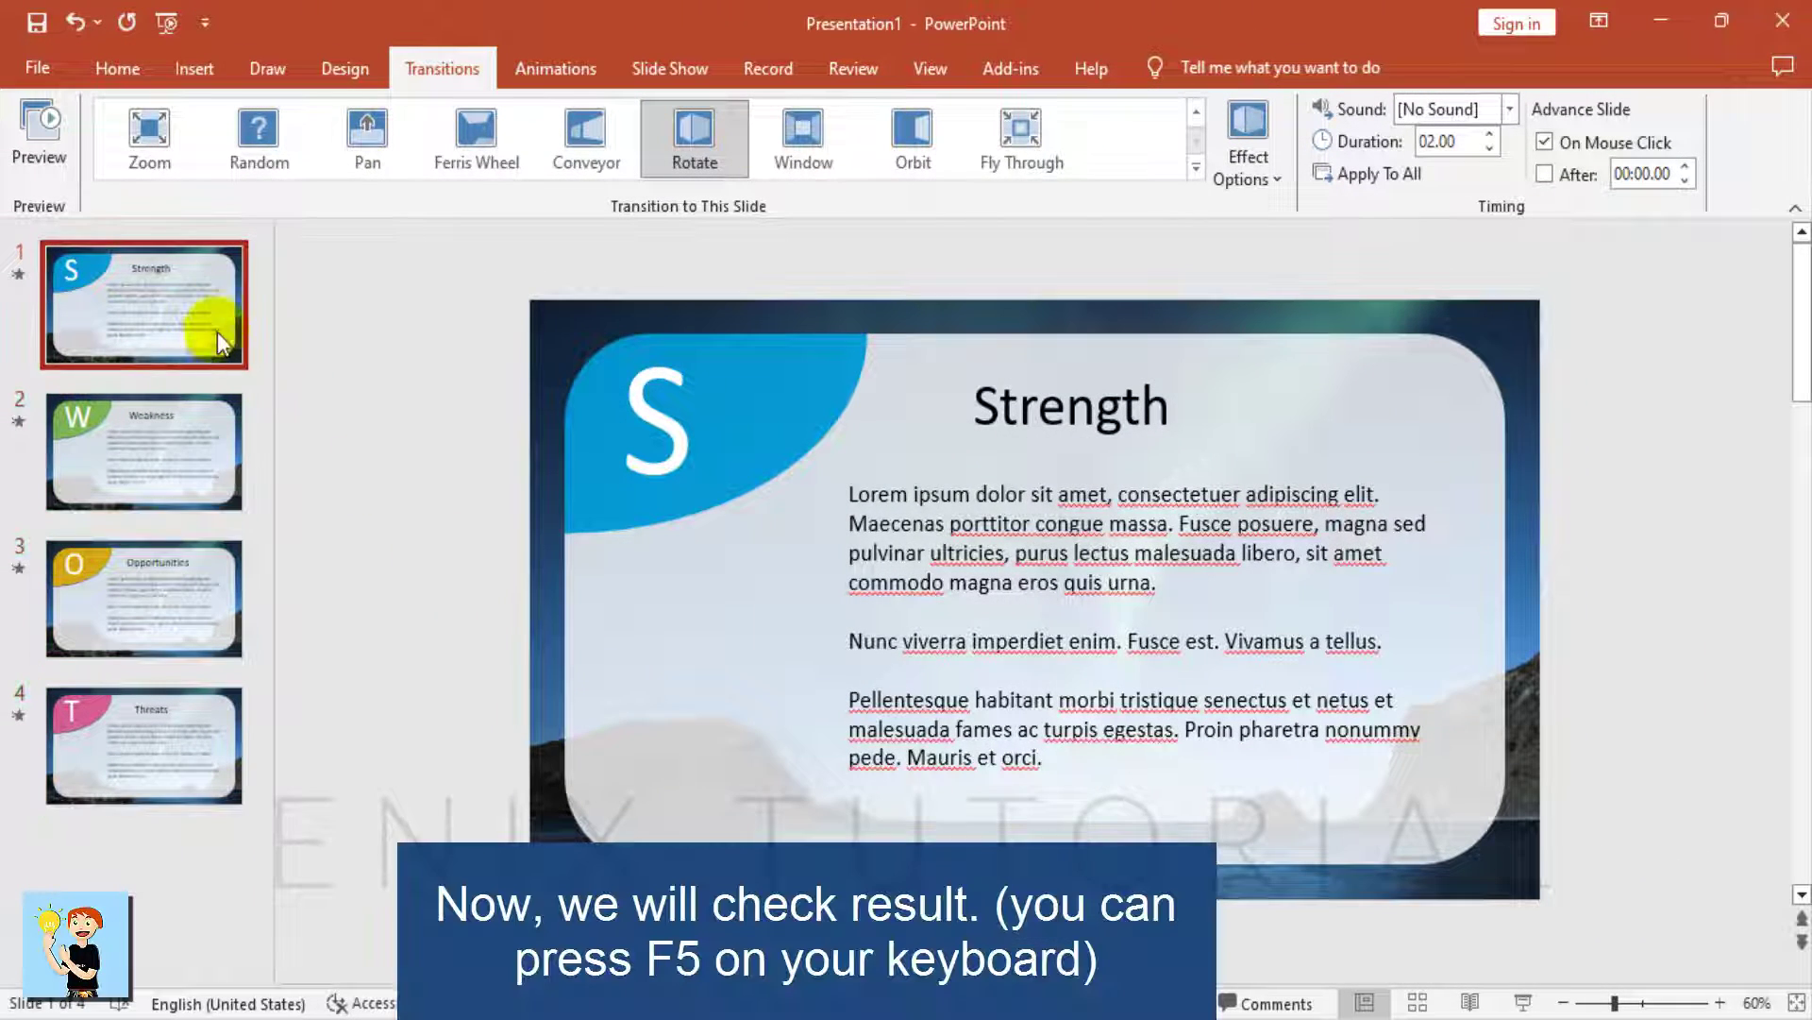